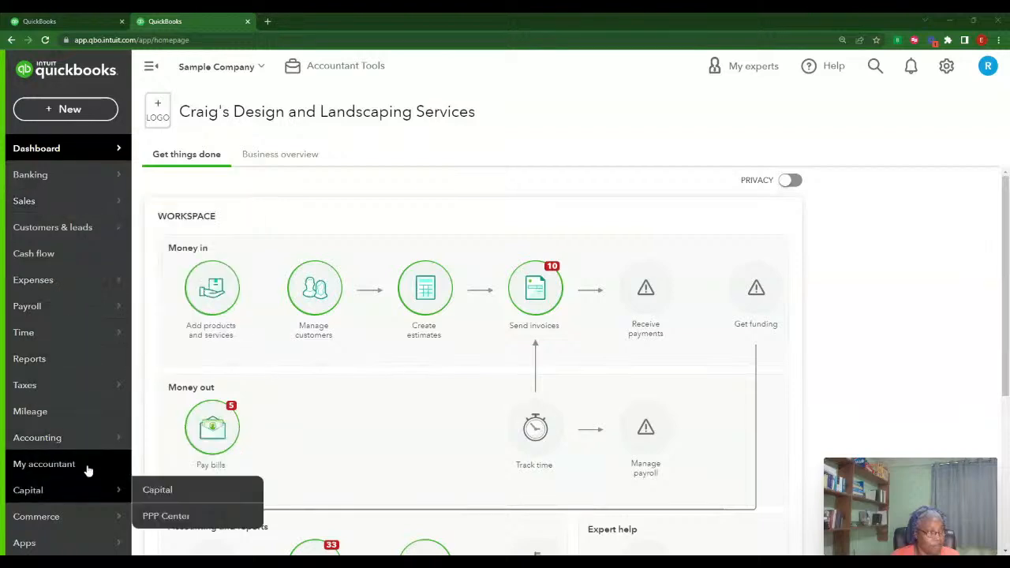
Show the dashboard's Business overview with bank balances, profit and loss, expenses and invoices
scroll(1003, 381, down, 2)
scroll(1000, 381, down, 2)
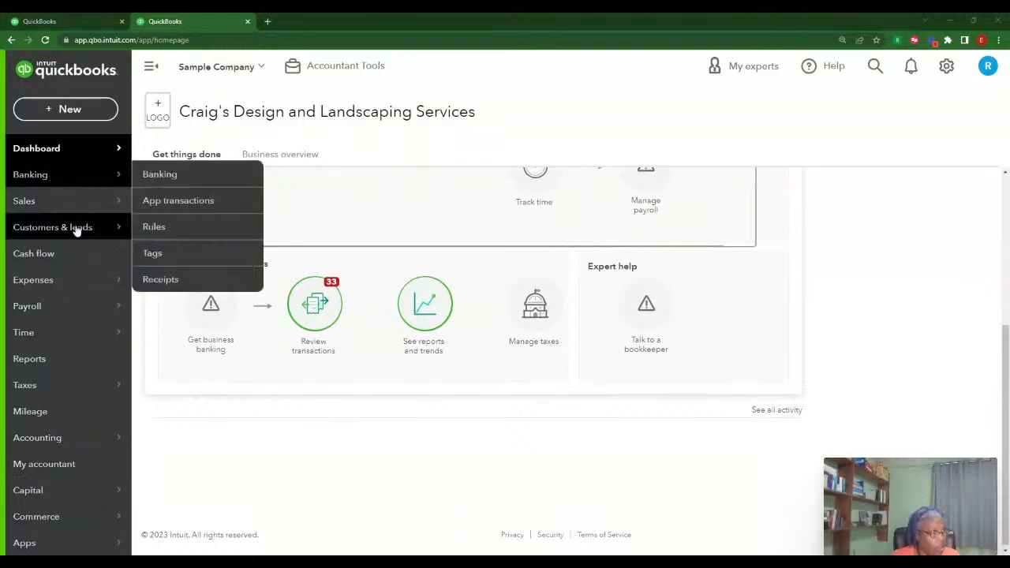
mouse_move(71, 183)
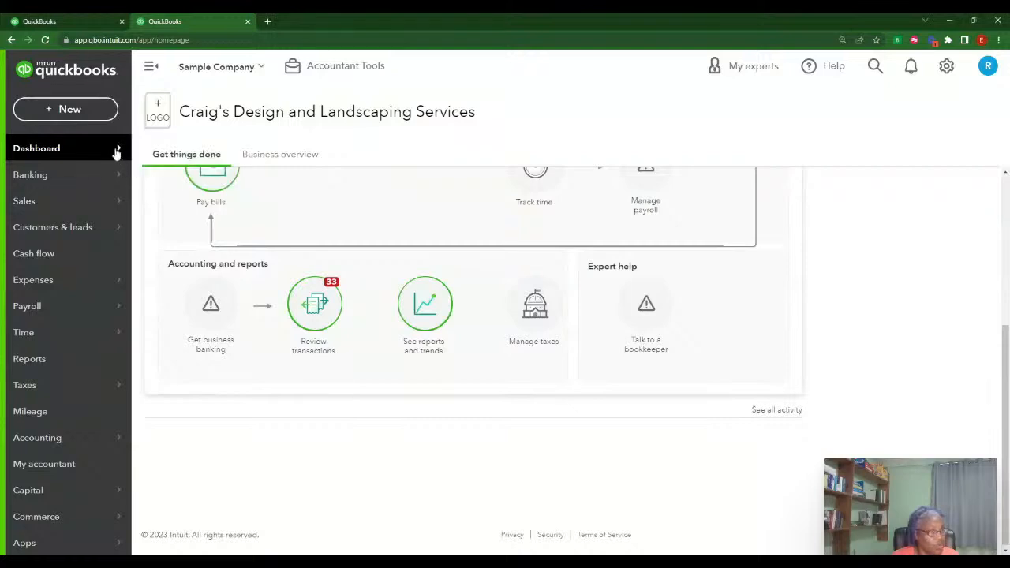
click(274, 155)
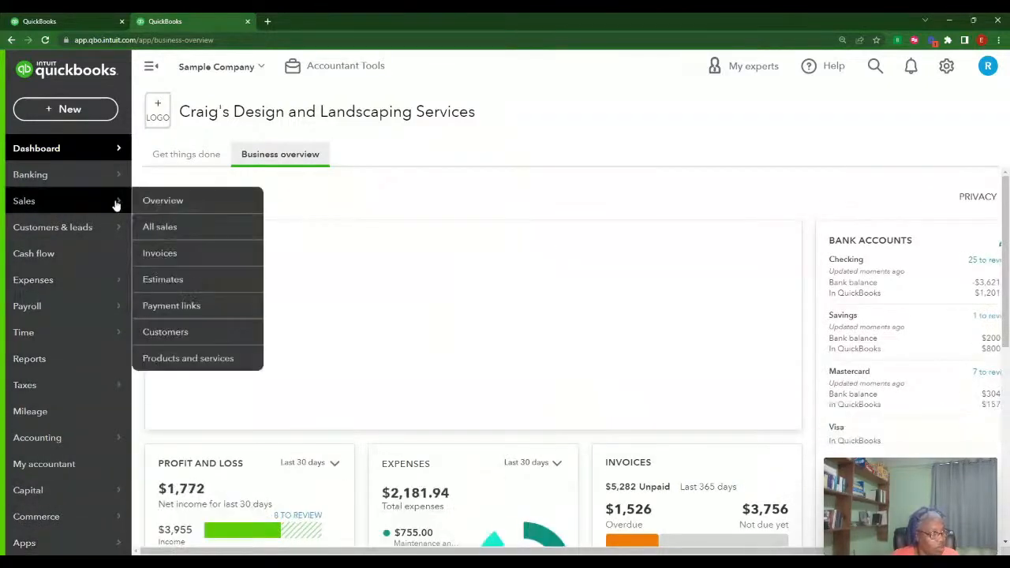
Go to Expenses and open the Vendors list
click(119, 282)
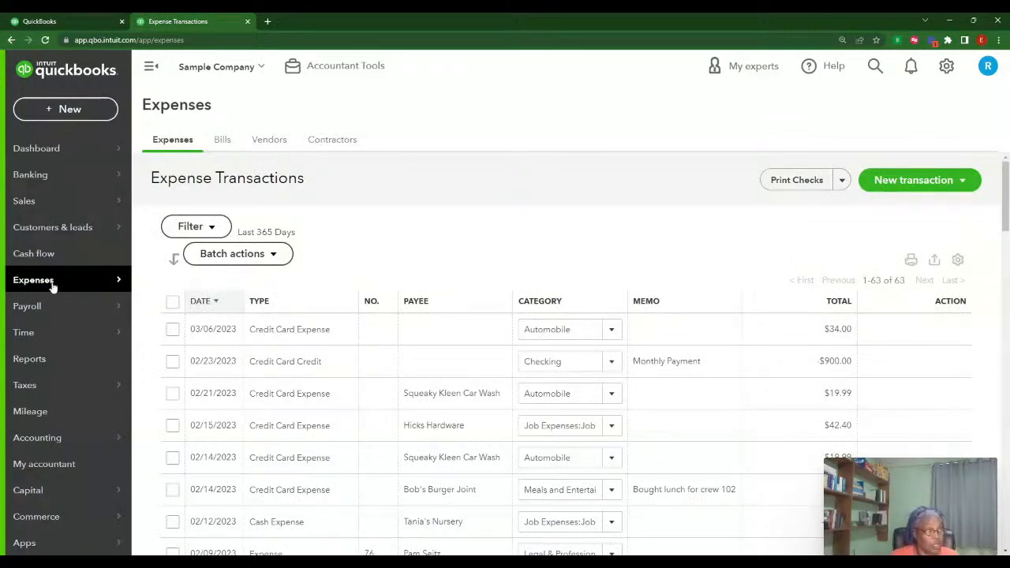
mouse_move(27, 284)
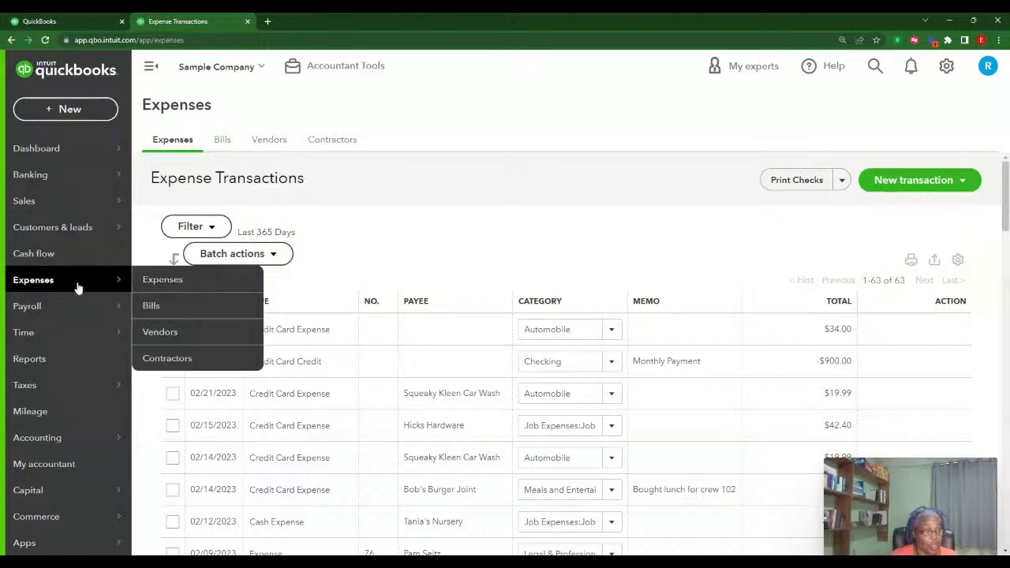
click(176, 335)
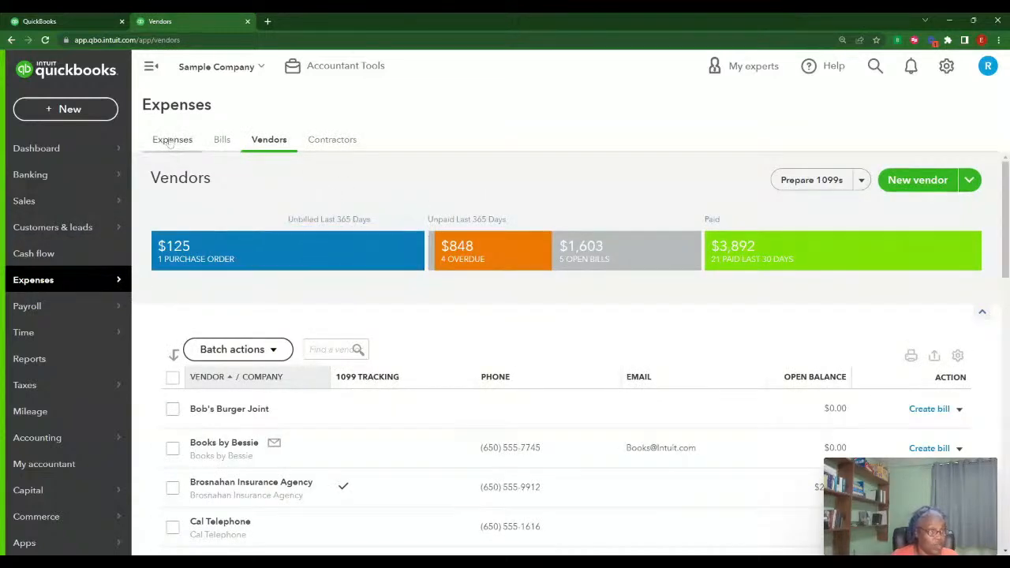
click(333, 140)
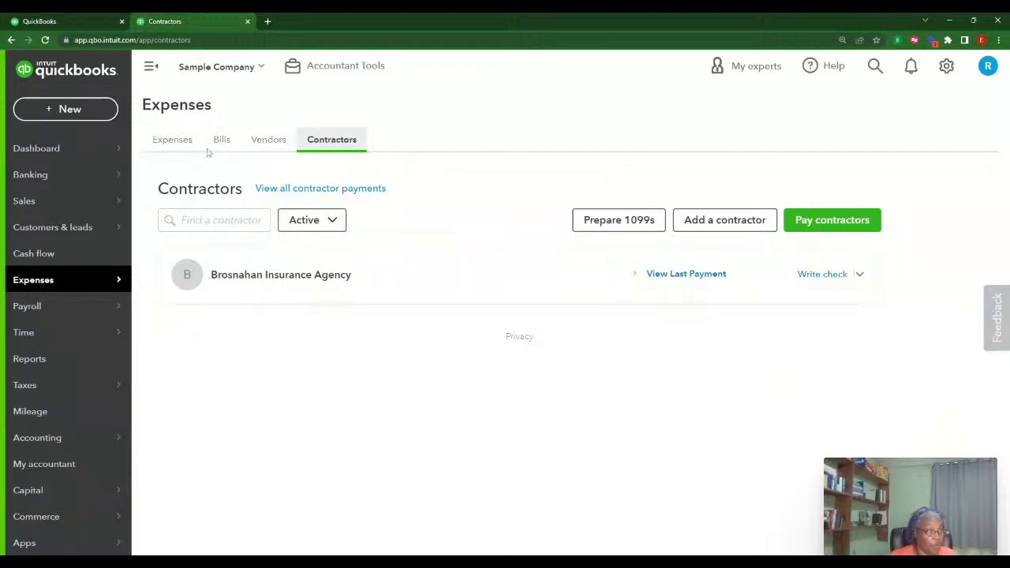
click(261, 141)
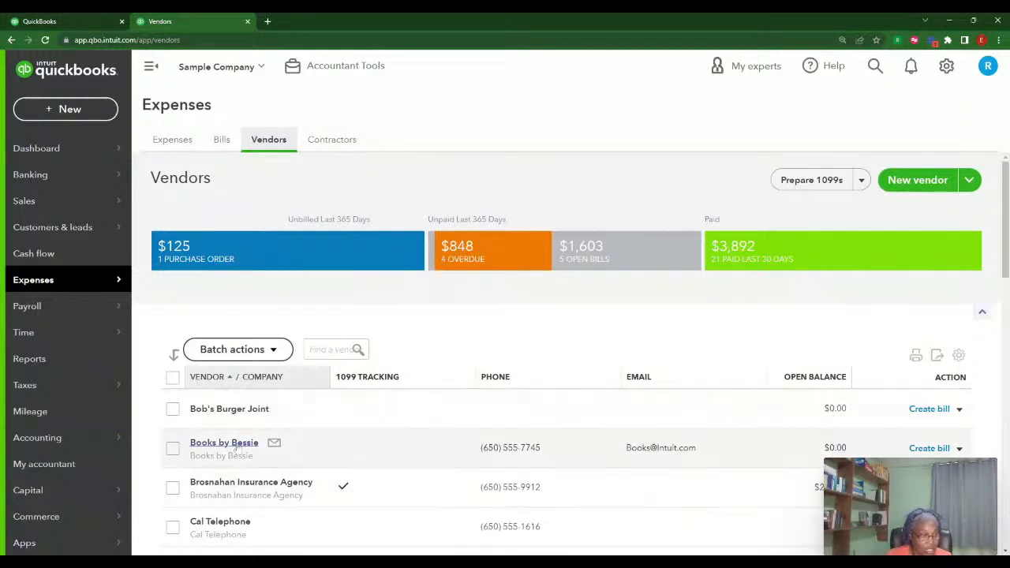
Open Bob's Burger Joint's vendor record for editing and expand the Additional info section
click(231, 413)
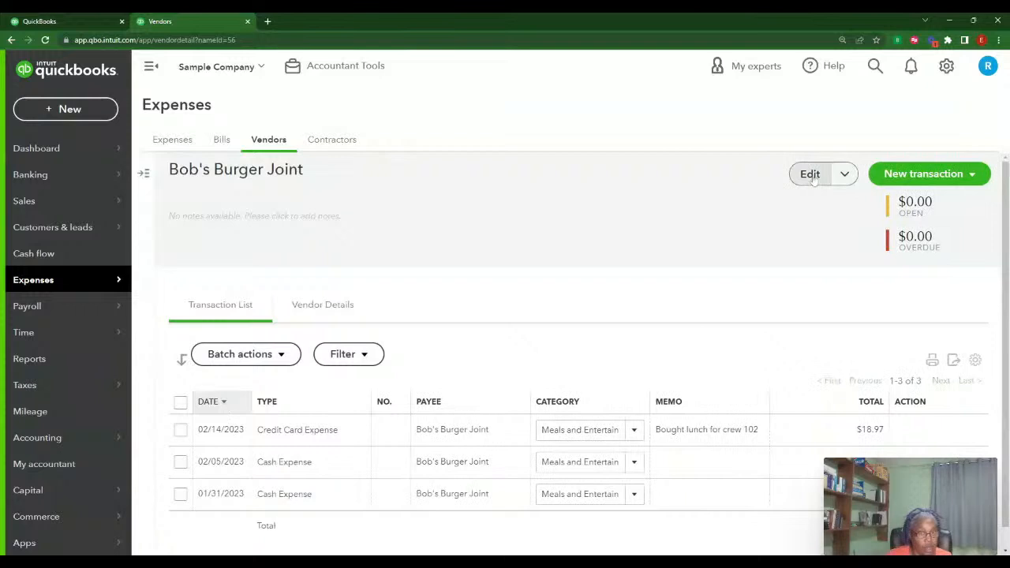
click(810, 174)
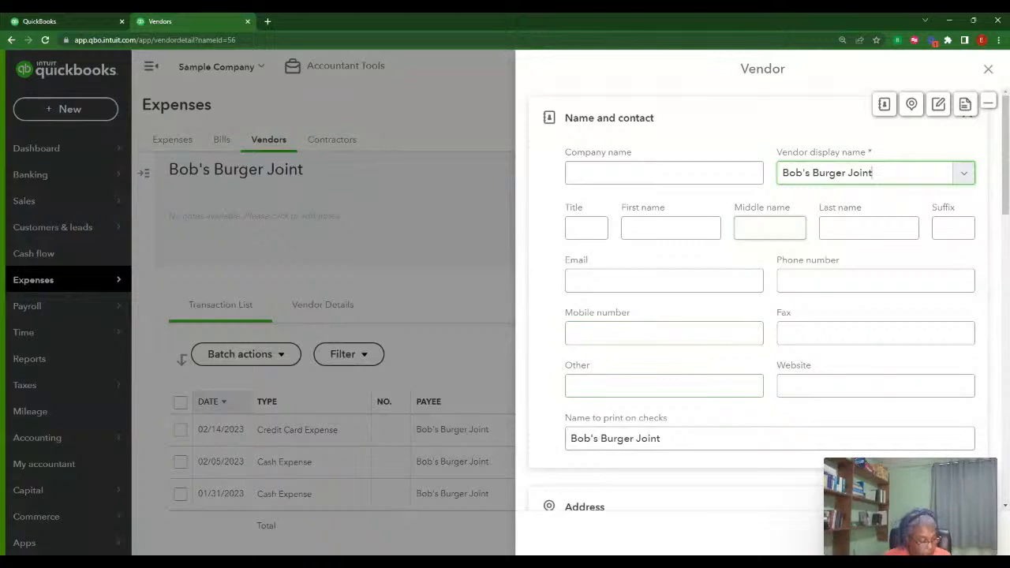
scroll(722, 245, down, 1)
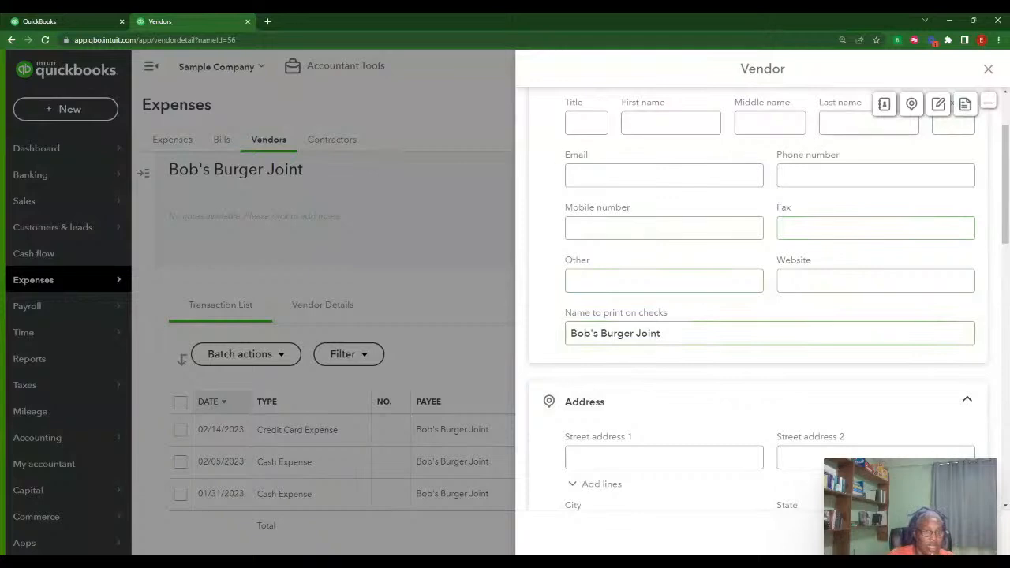
scroll(841, 271, down, 3)
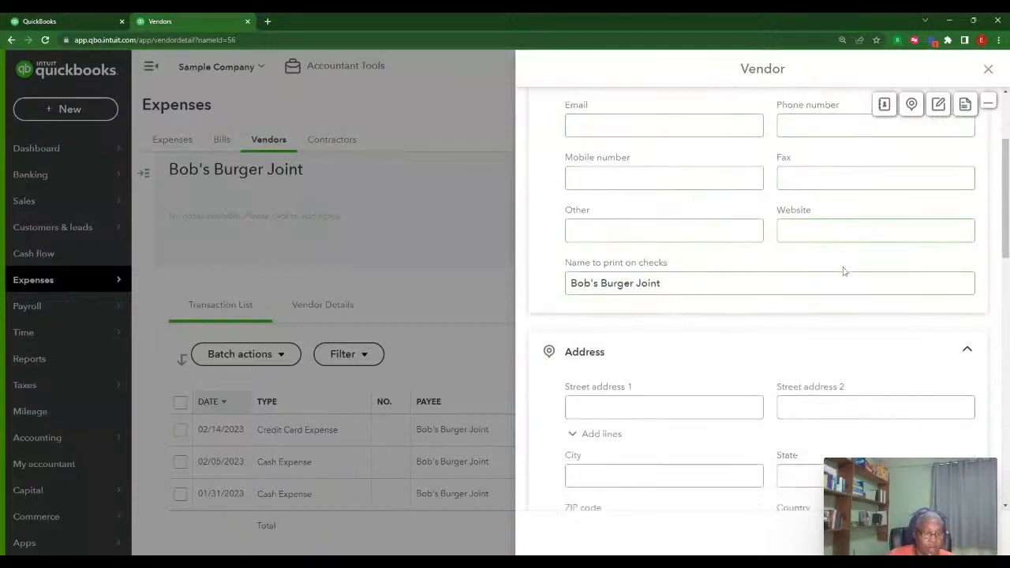
scroll(895, 273, down, 3)
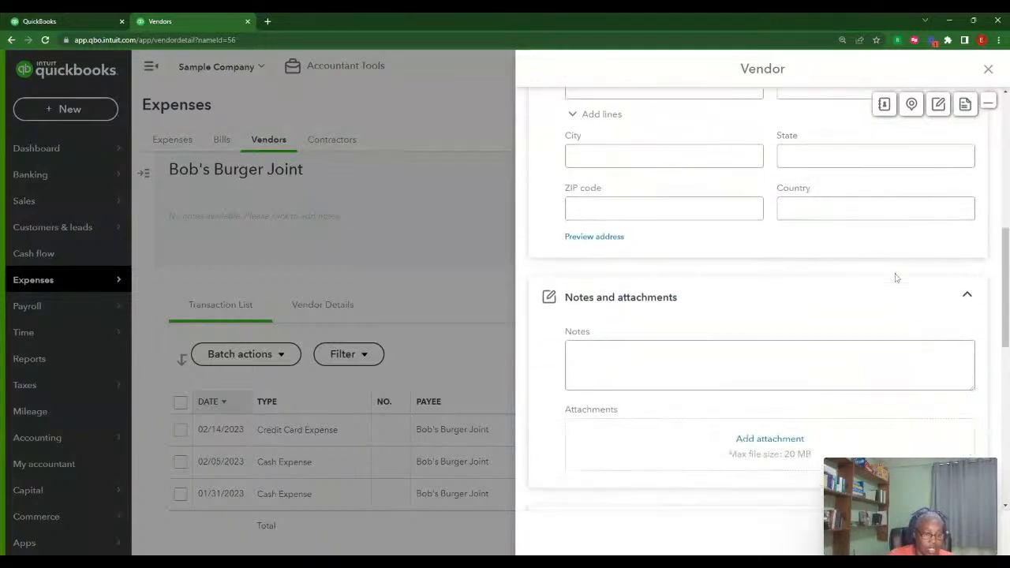
scroll(818, 247, down, 3)
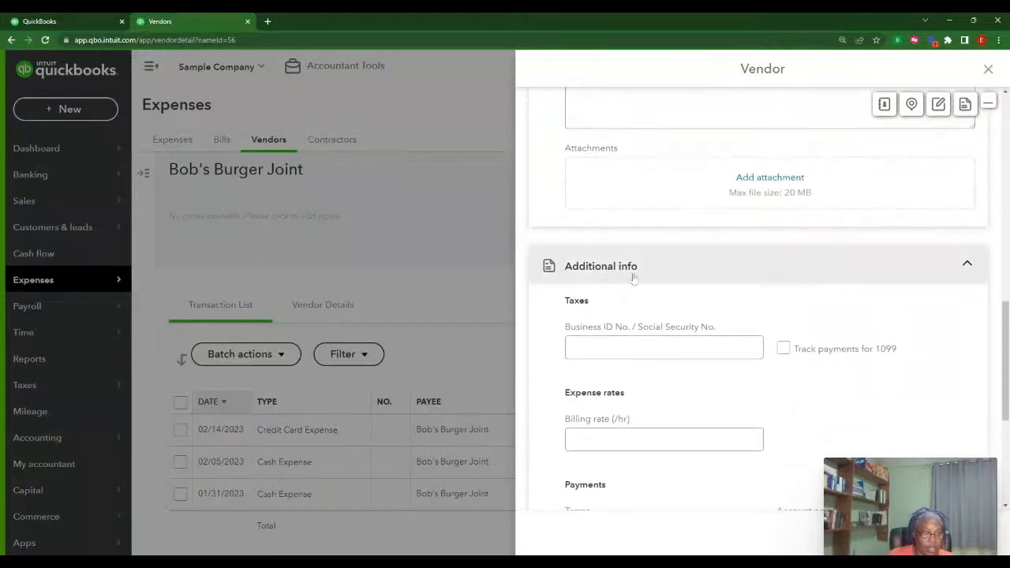
click(966, 268)
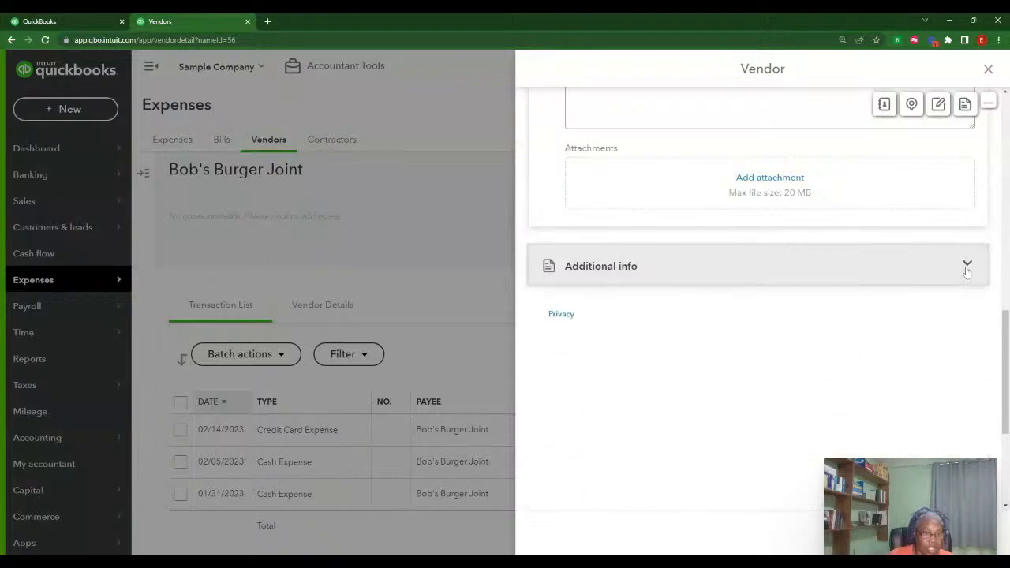
click(967, 265)
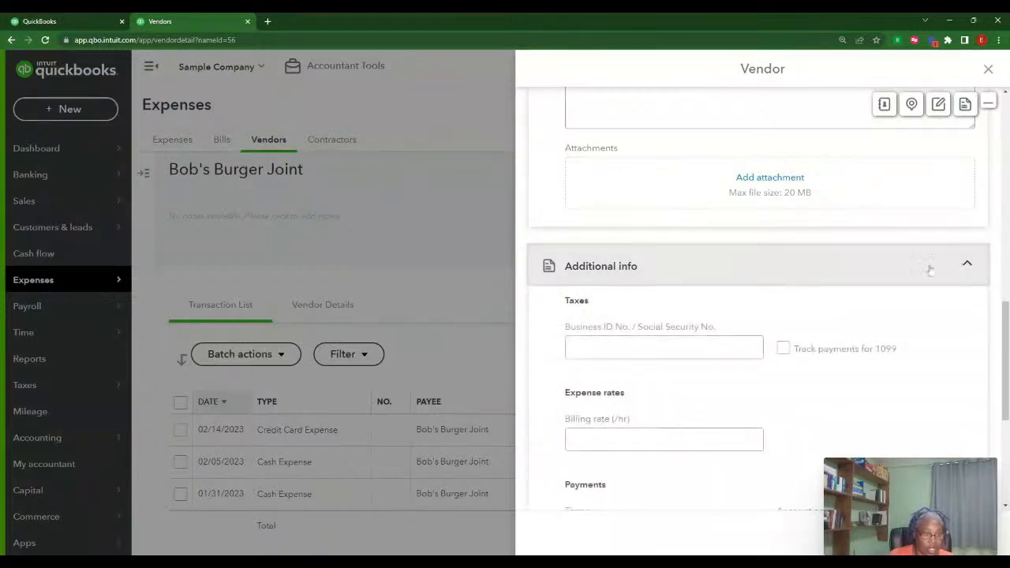
Turn on Track payments for 1099 for Bob's Burger Joint
click(664, 347)
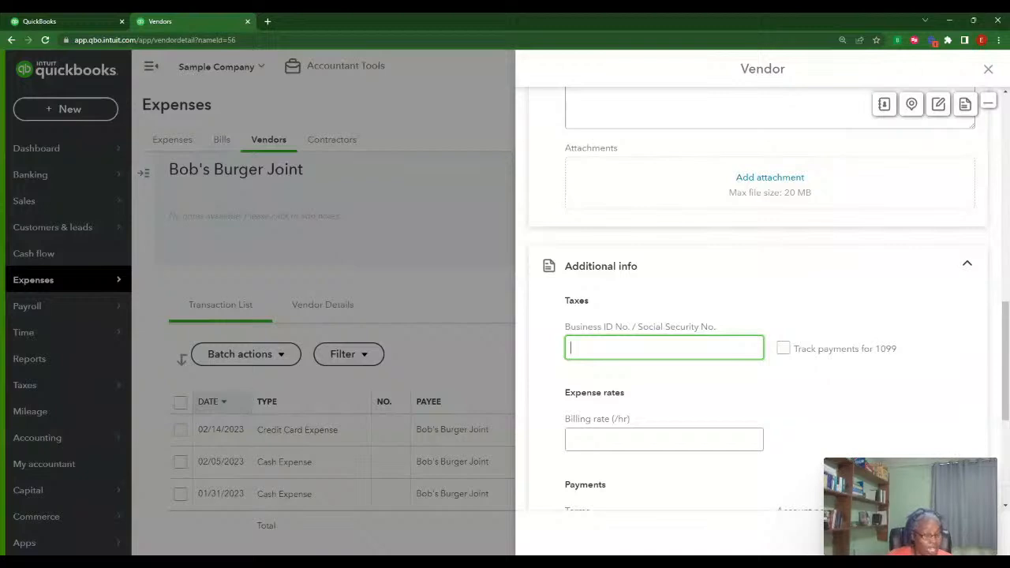
scroll(829, 399, down, 1)
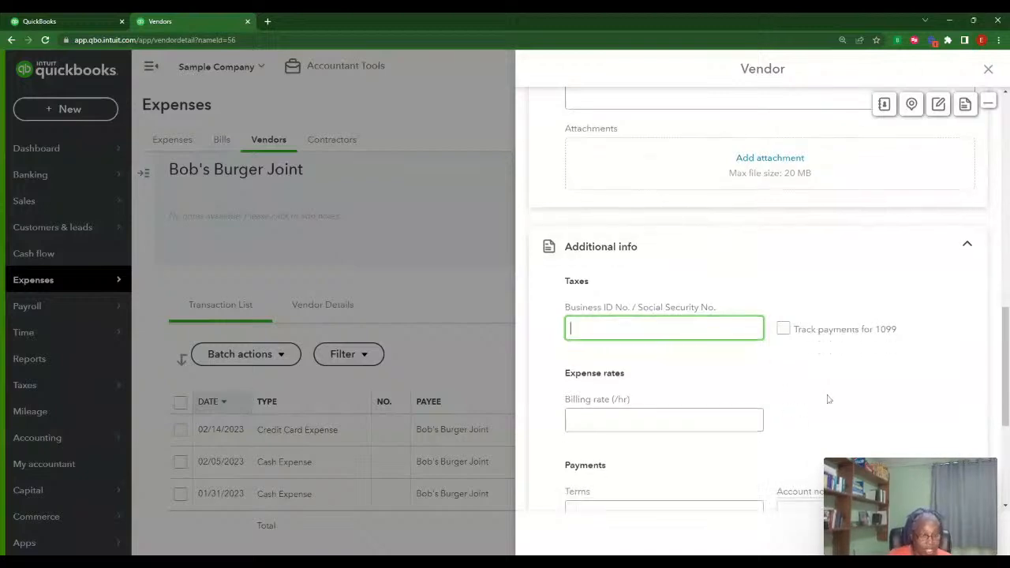
scroll(829, 400, down, 1)
click(784, 298)
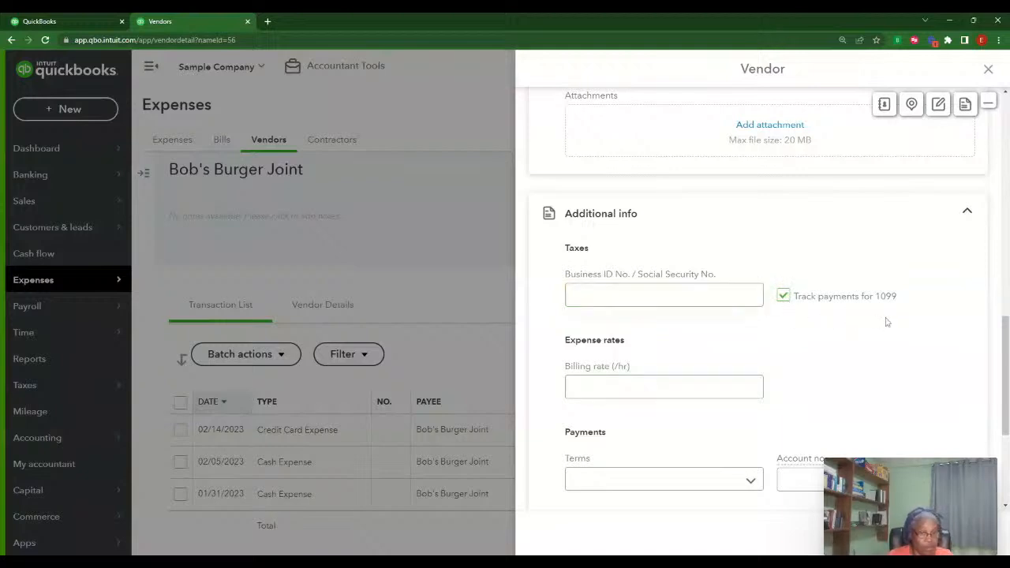
scroll(878, 378, down, 3)
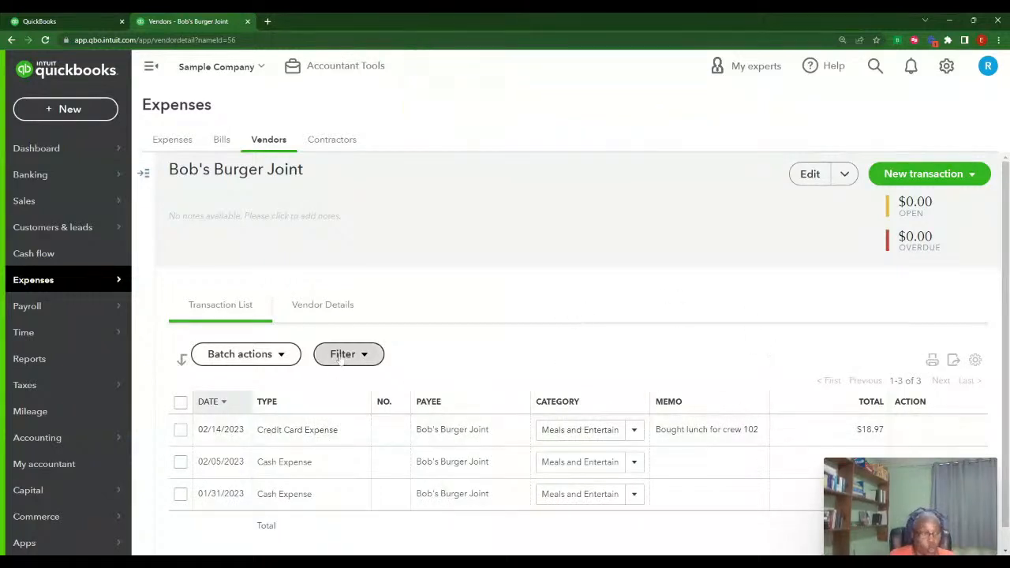
Edit Bob's Burger Joint's vendor details and enter its business ID number under Additional info
click(316, 307)
scroll(564, 355, down, 1)
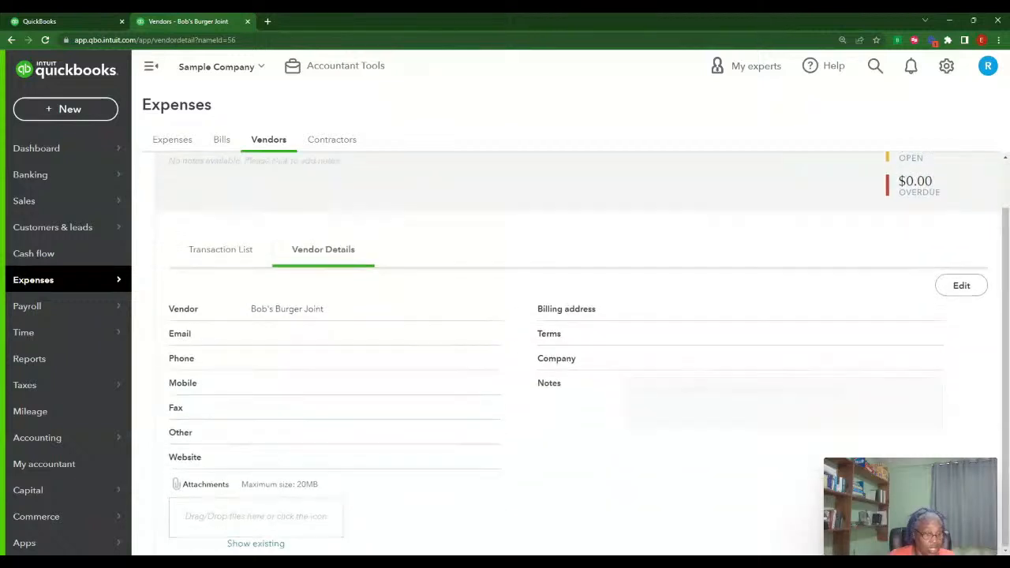
click(960, 286)
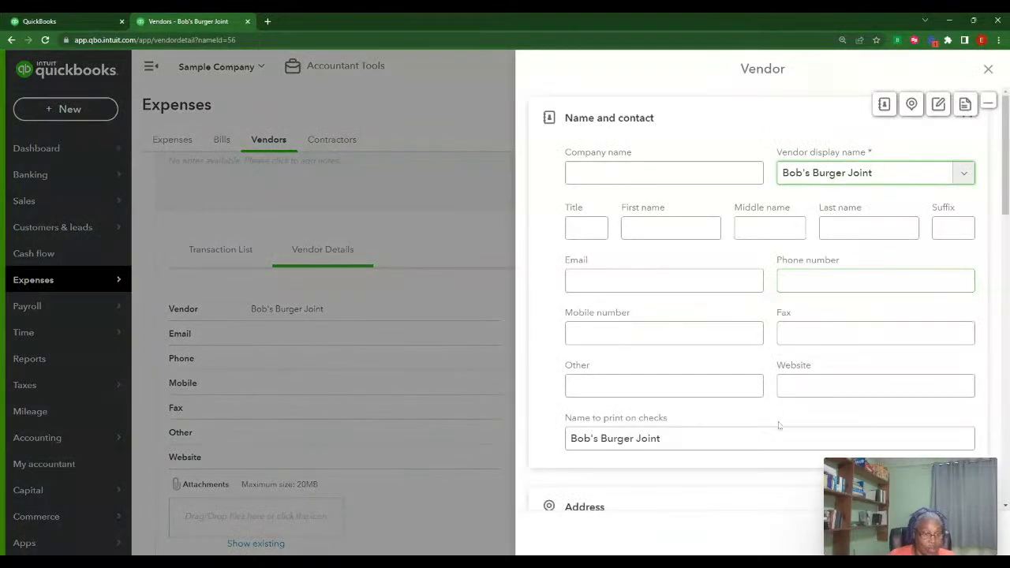
scroll(778, 425, down, 10)
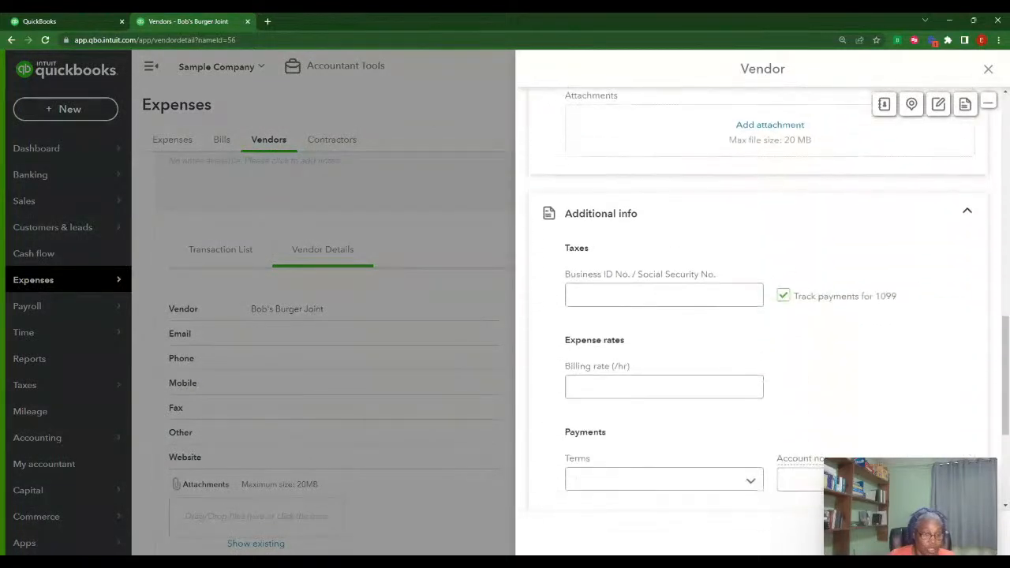
click(576, 296)
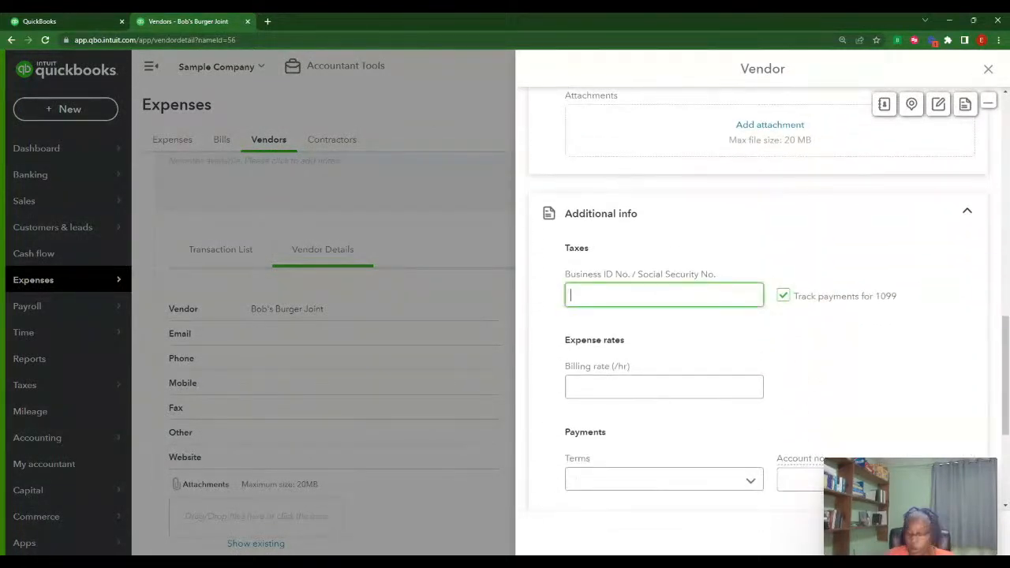
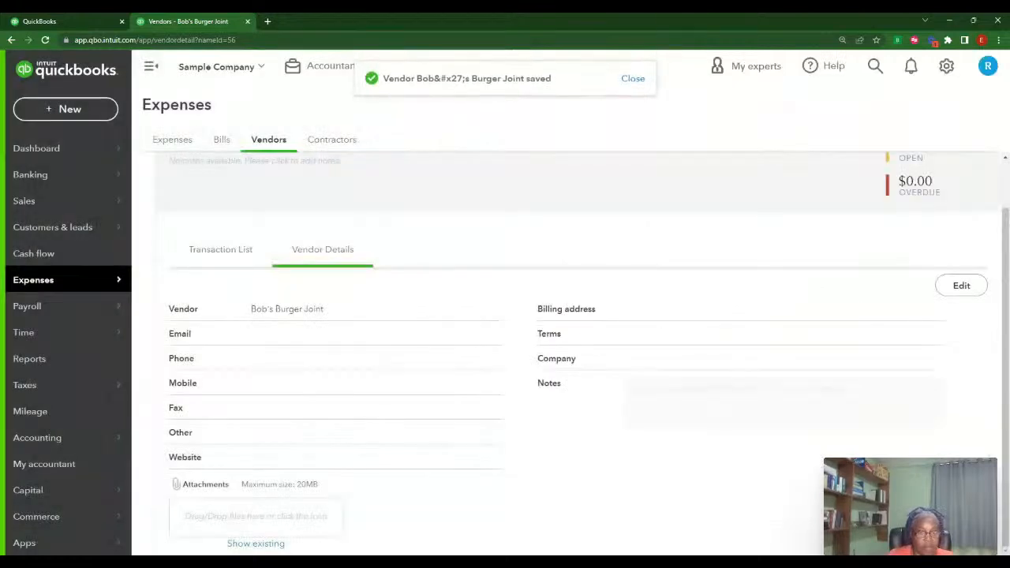
scroll(601, 437, up, 1)
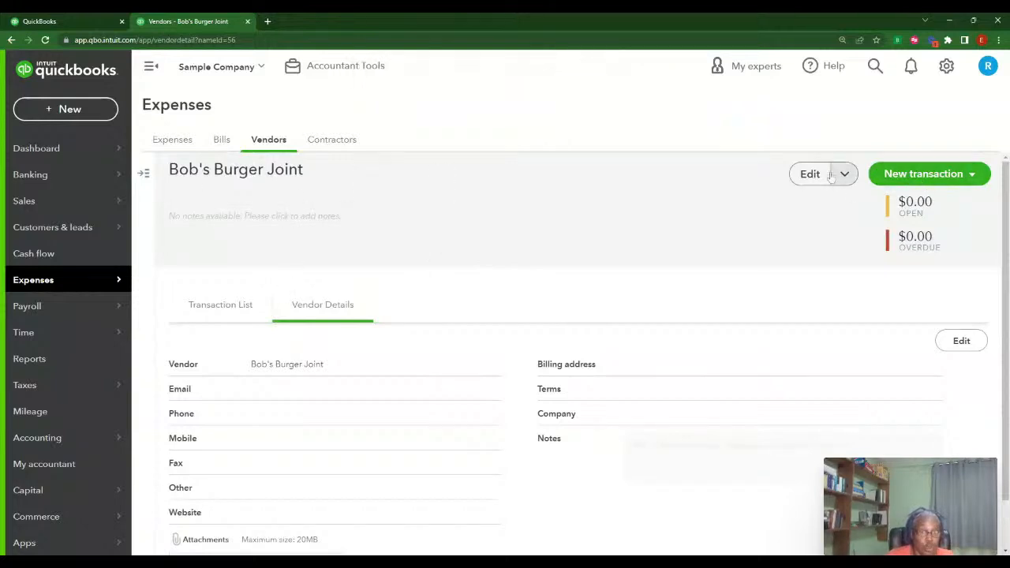
Start a new vendor with the contractor's first and last name and a Last, First display name
click(268, 142)
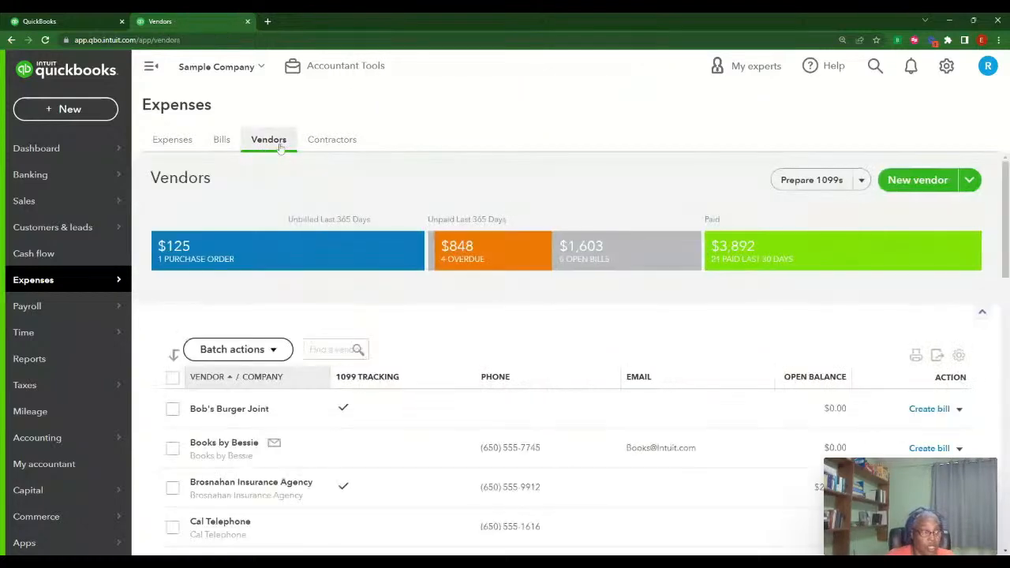
click(918, 180)
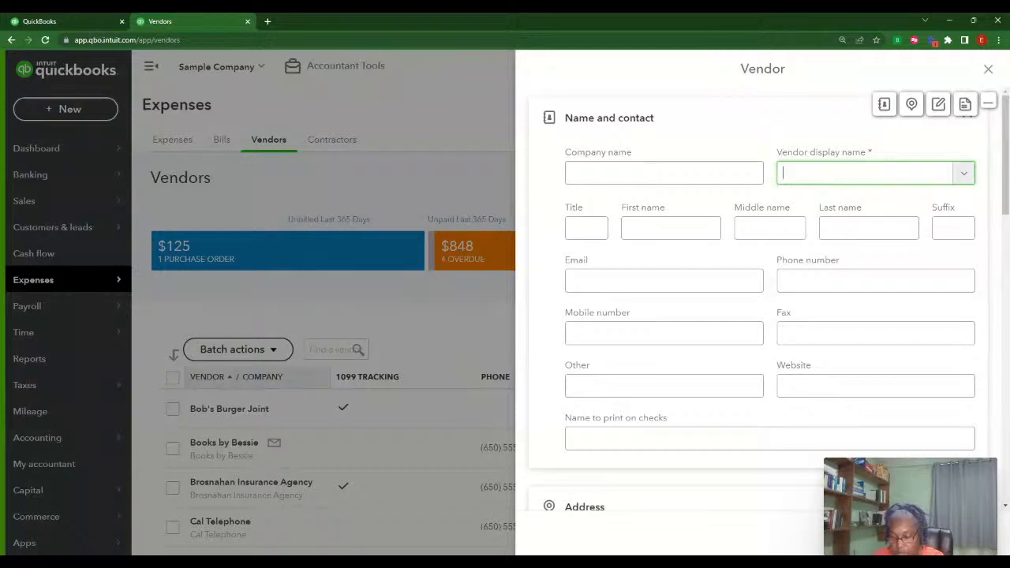
text(Elaine)
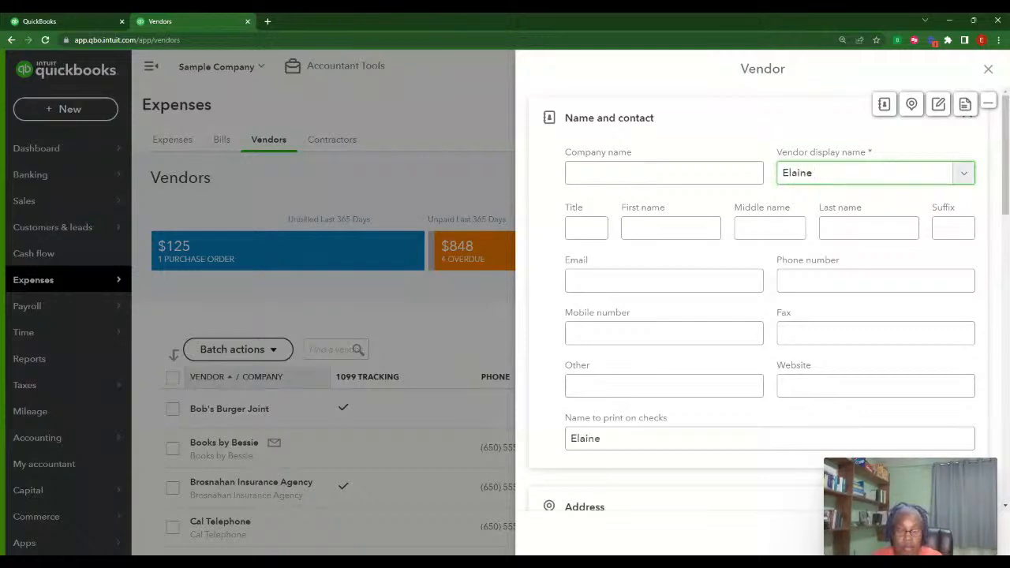
text( F)
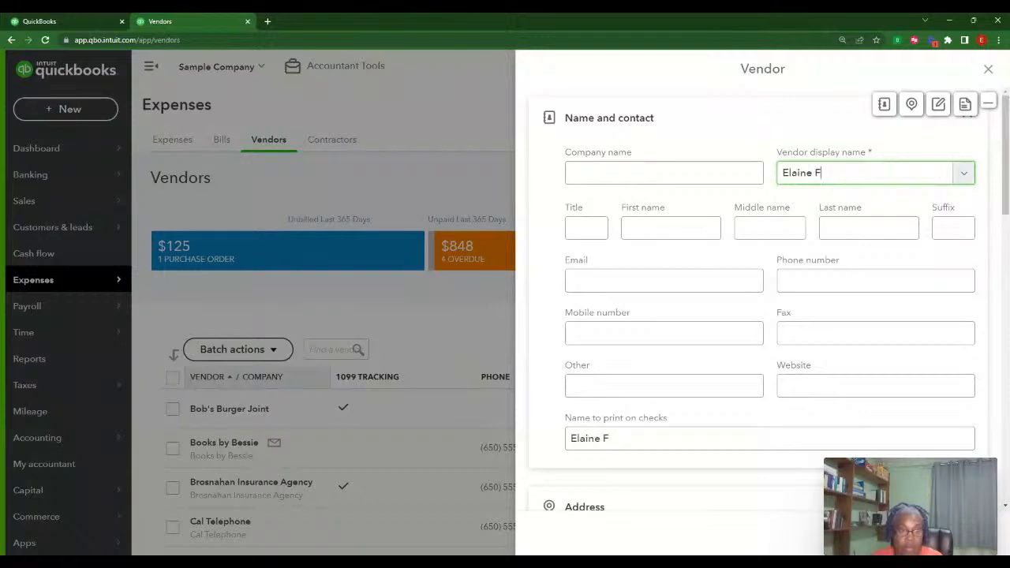
click(671, 227)
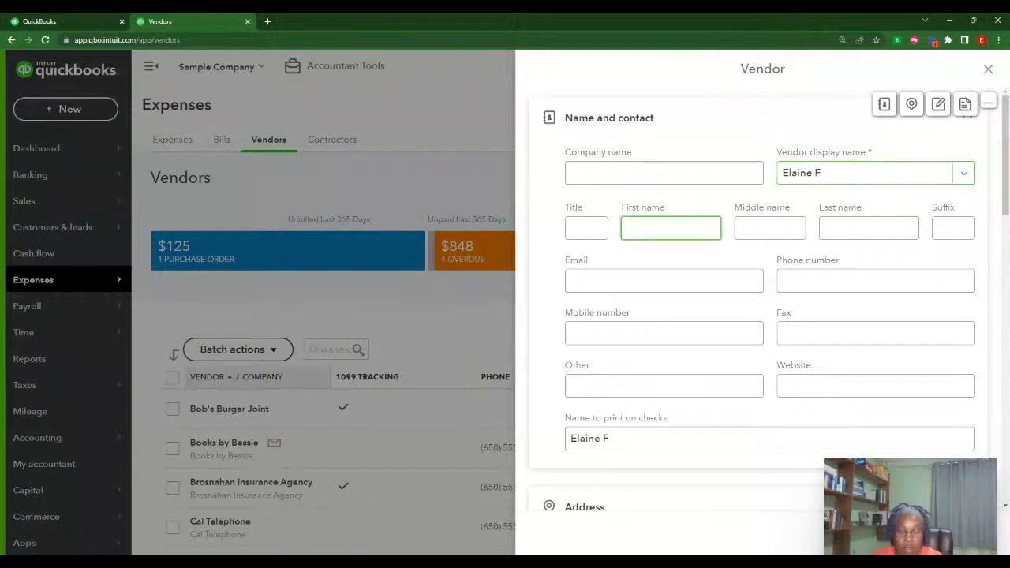
text(Ea=)
key(BackSpace)
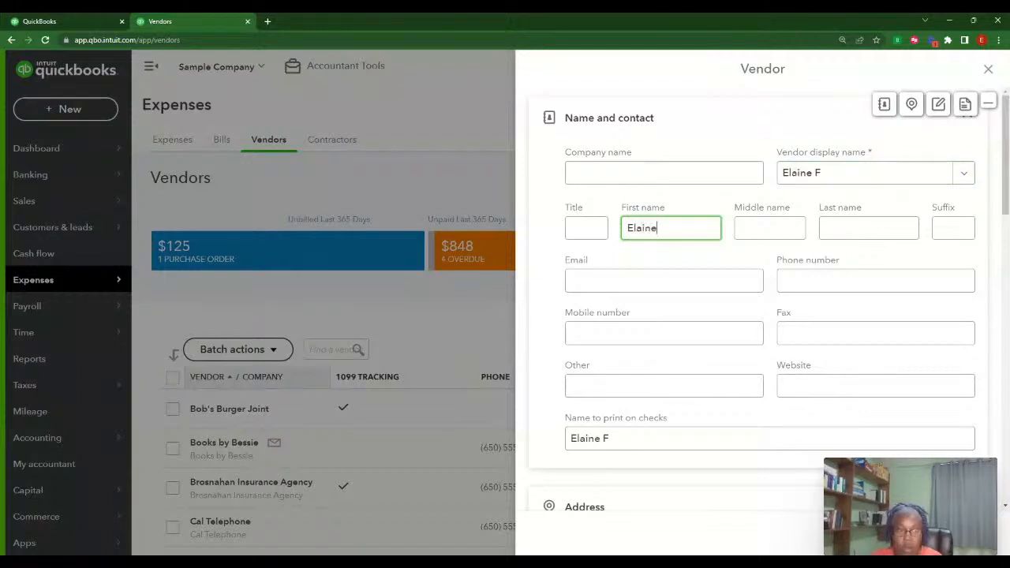
key(Tab)
key(Tab)
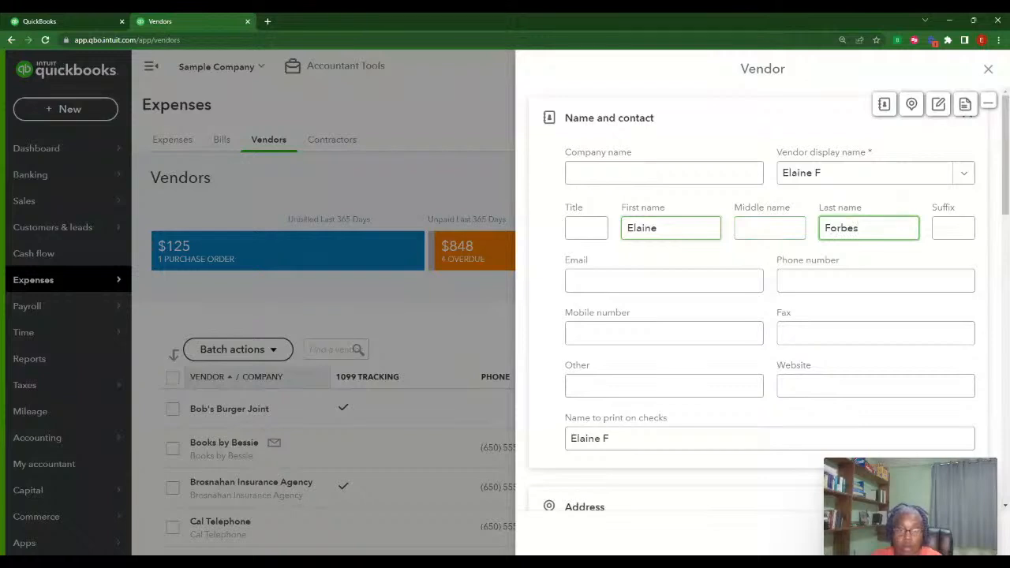
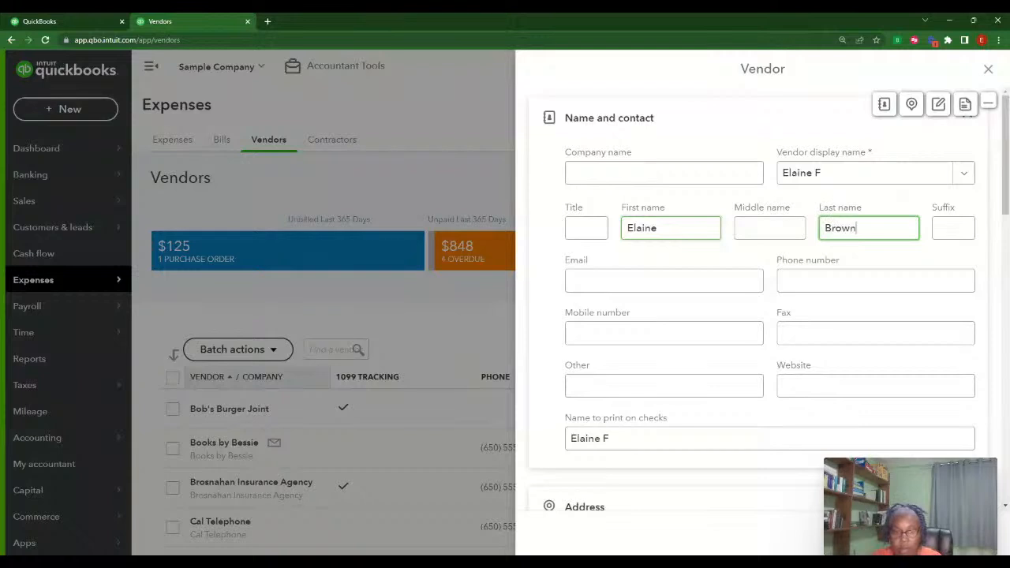
click(833, 173)
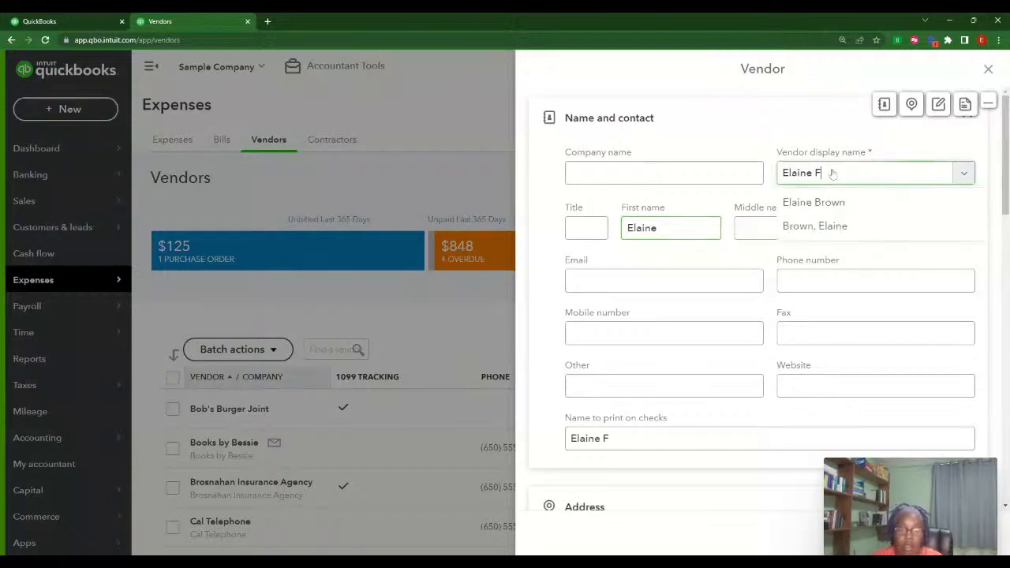
click(843, 226)
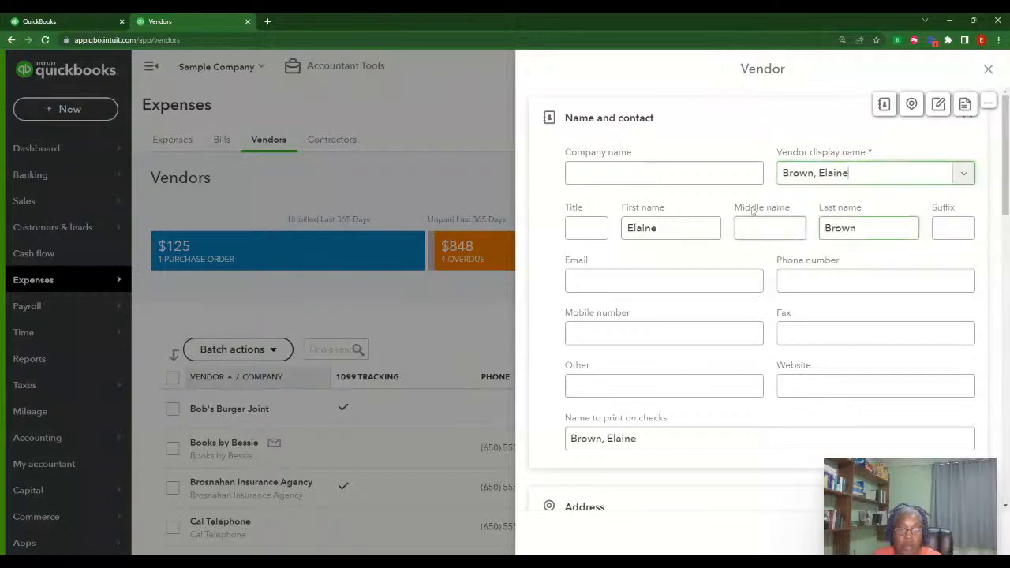
click(648, 175)
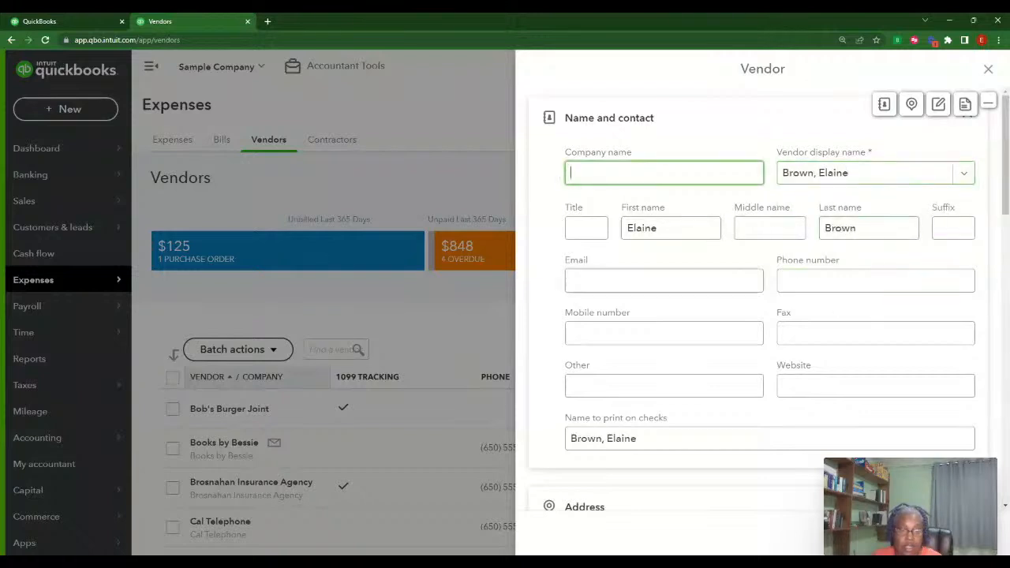
Enter the contractor's e-mail address on the new vendor form
click(694, 281)
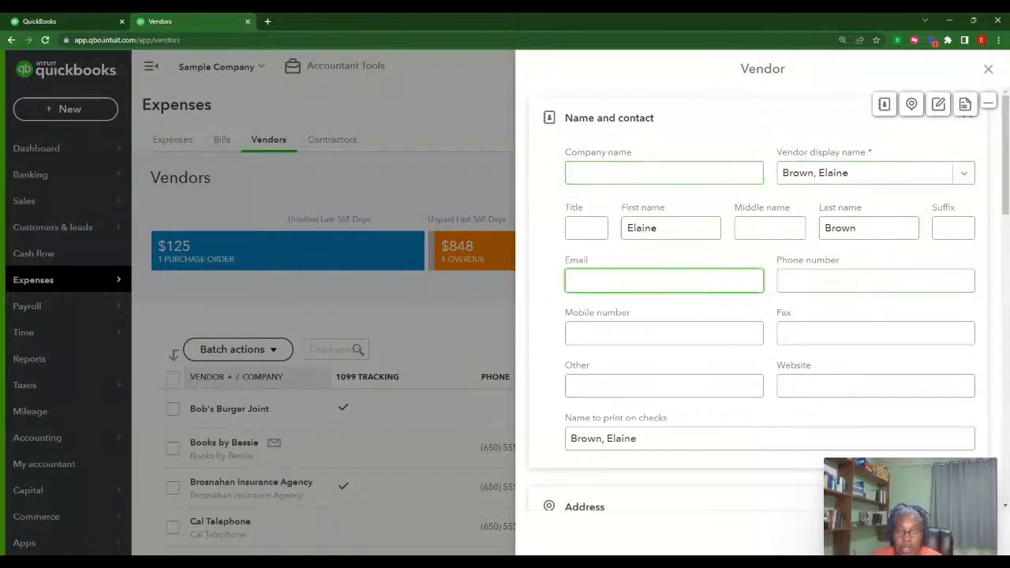
text(B)
key(BackSpace)
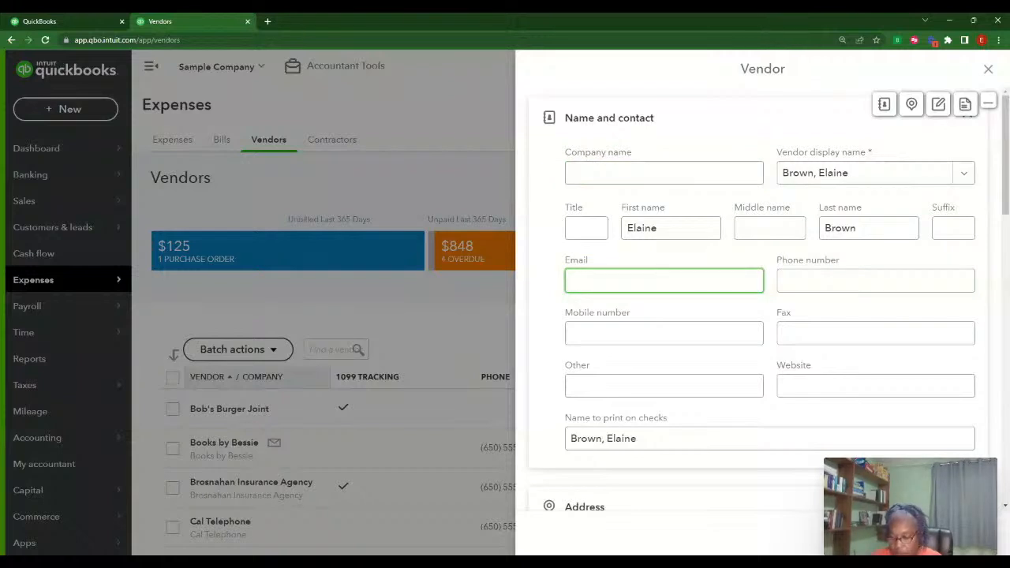
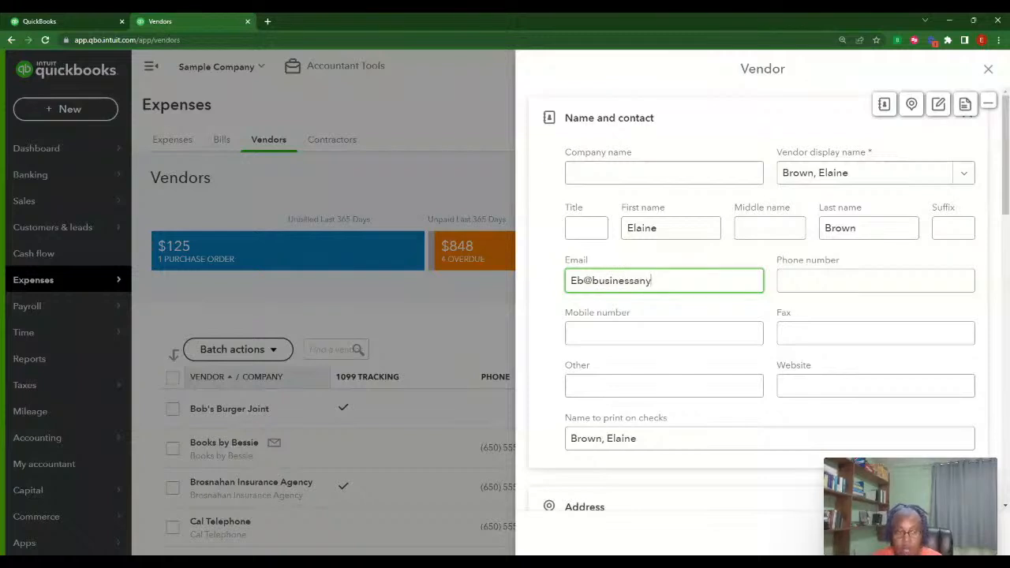
key(Tab)
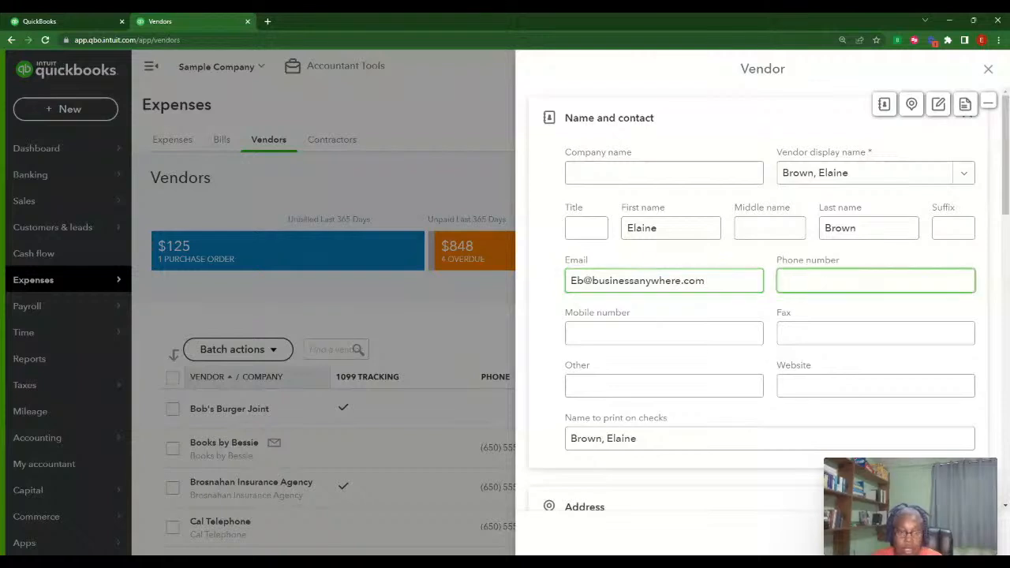
Enter the new vendor's business ID number under Additional info
scroll(758, 316, down, 5)
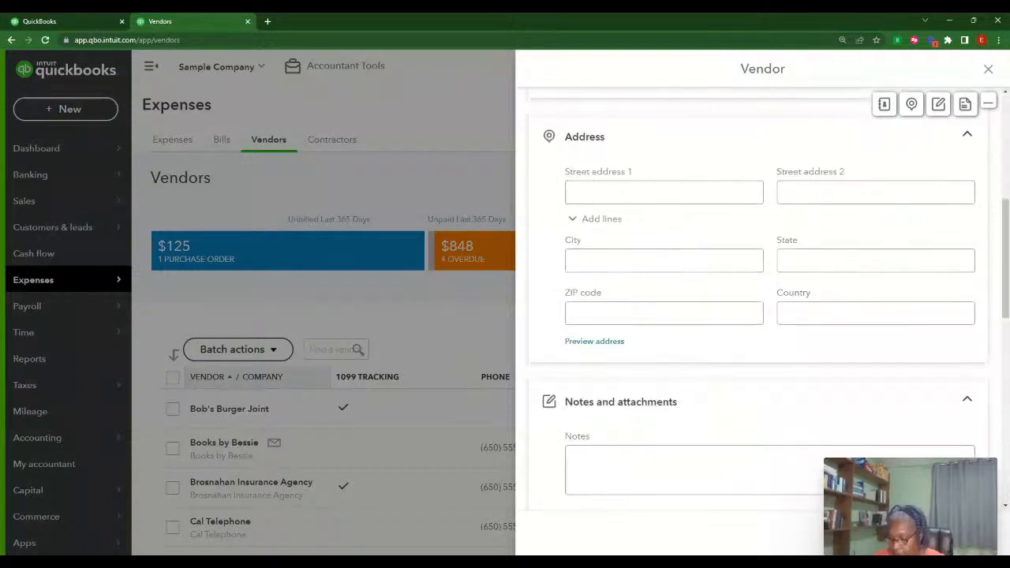
scroll(921, 359, down, 5)
scroll(920, 359, up, 2)
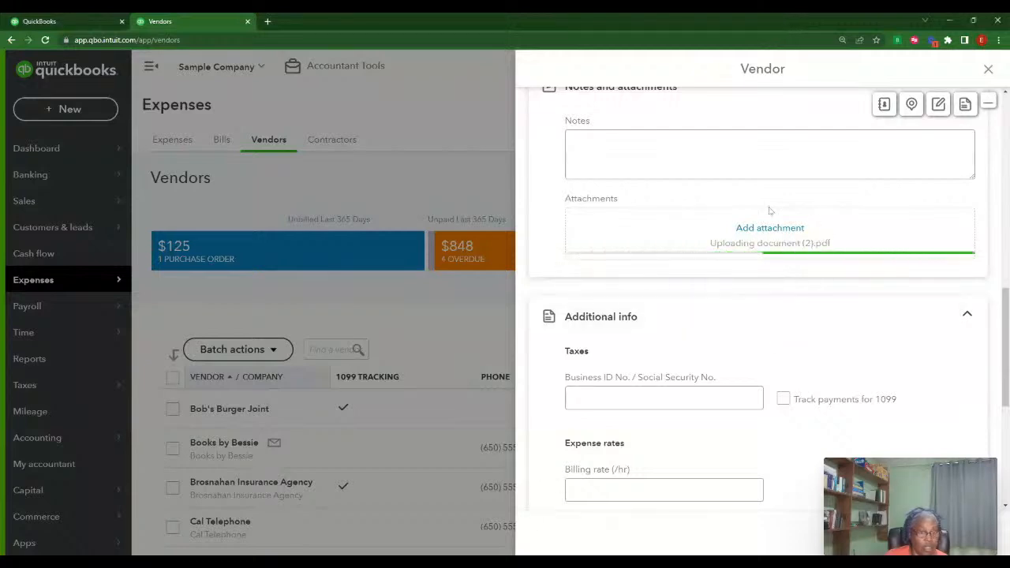
scroll(875, 354, down, 2)
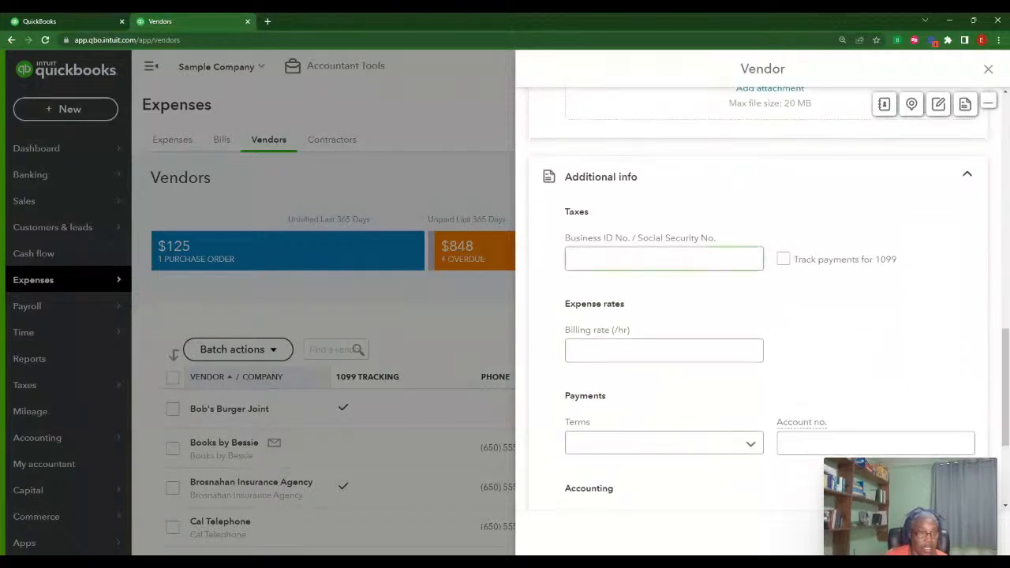
click(570, 258)
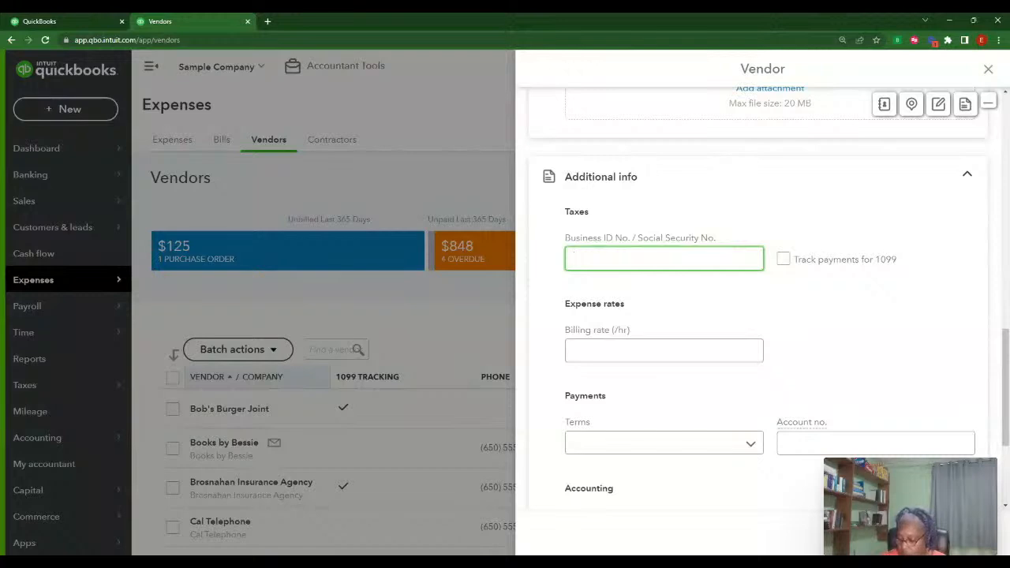
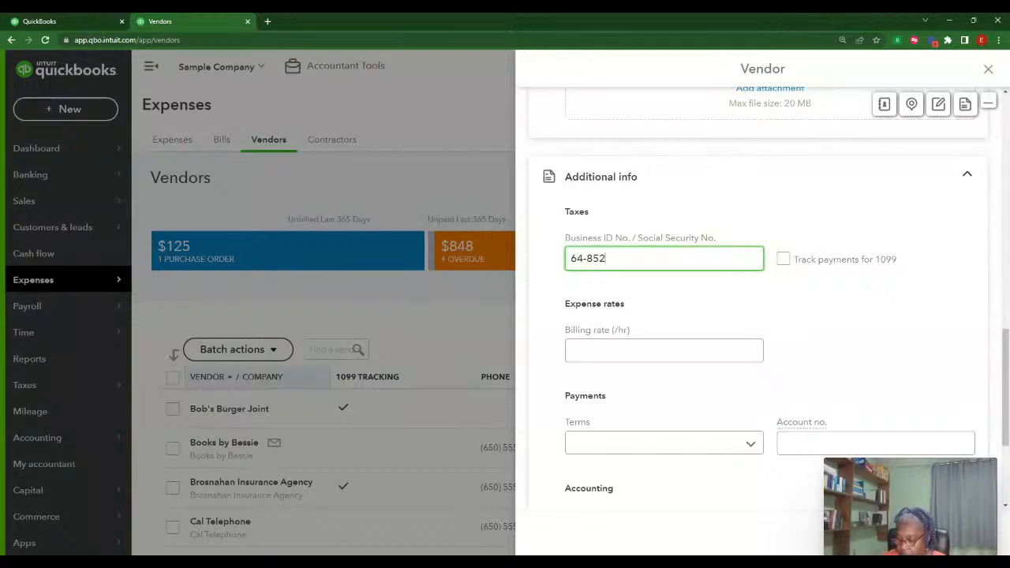
click(860, 382)
Turn on Track payments for 1099 and save the new vendor
scroll(857, 384, down, 3)
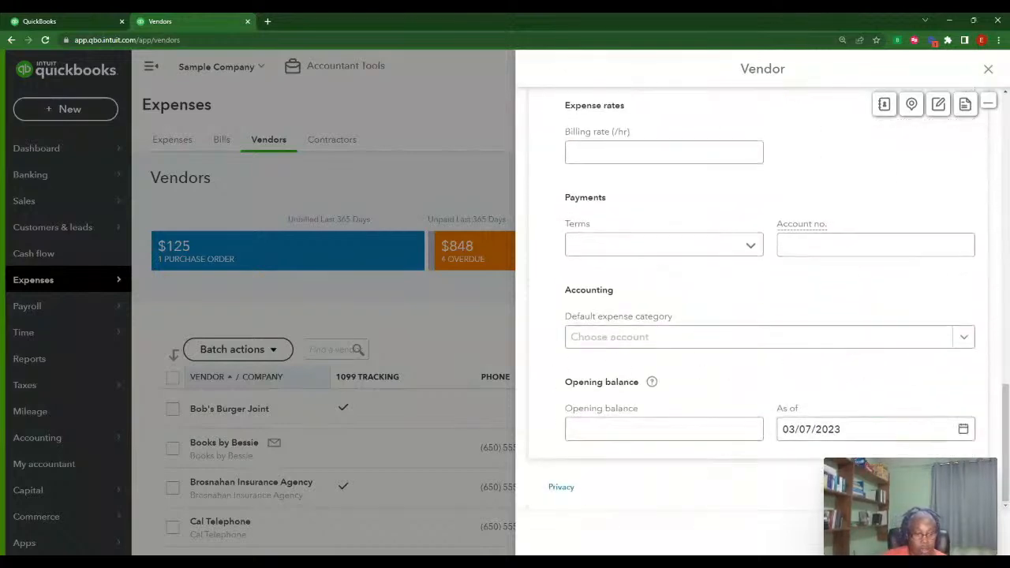
scroll(782, 371, up, 4)
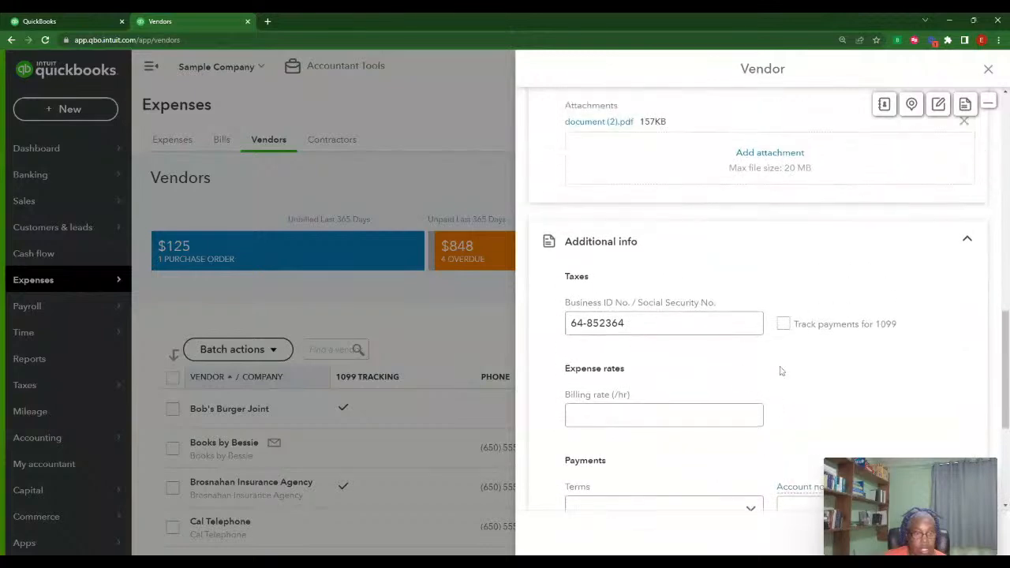
click(784, 326)
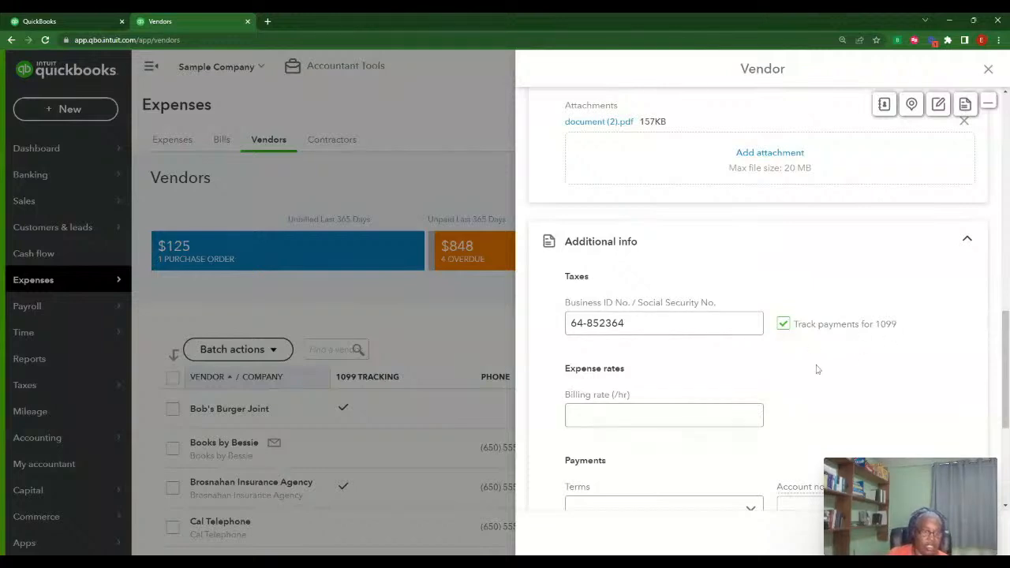
scroll(890, 379, down, 2)
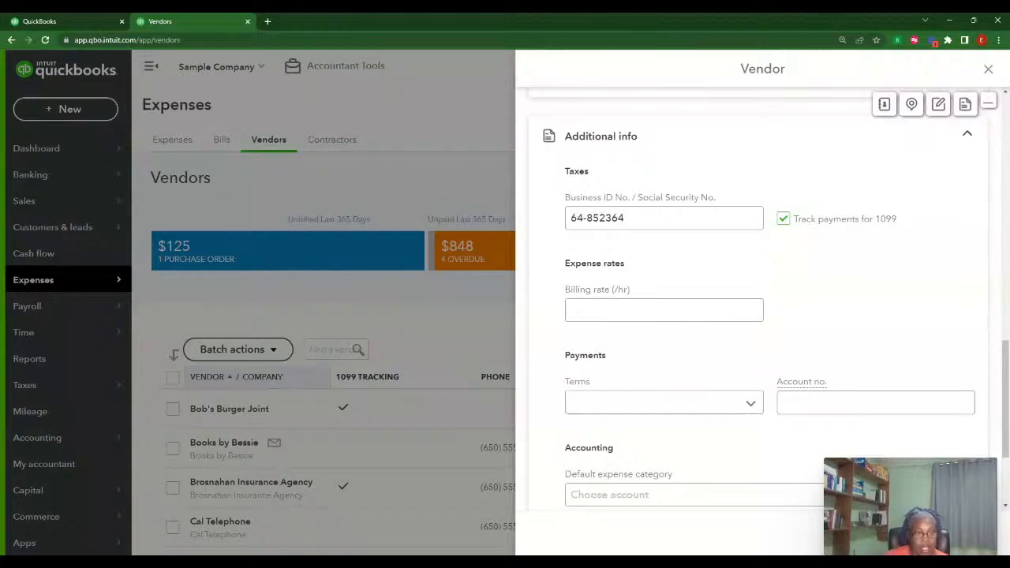
click(951, 532)
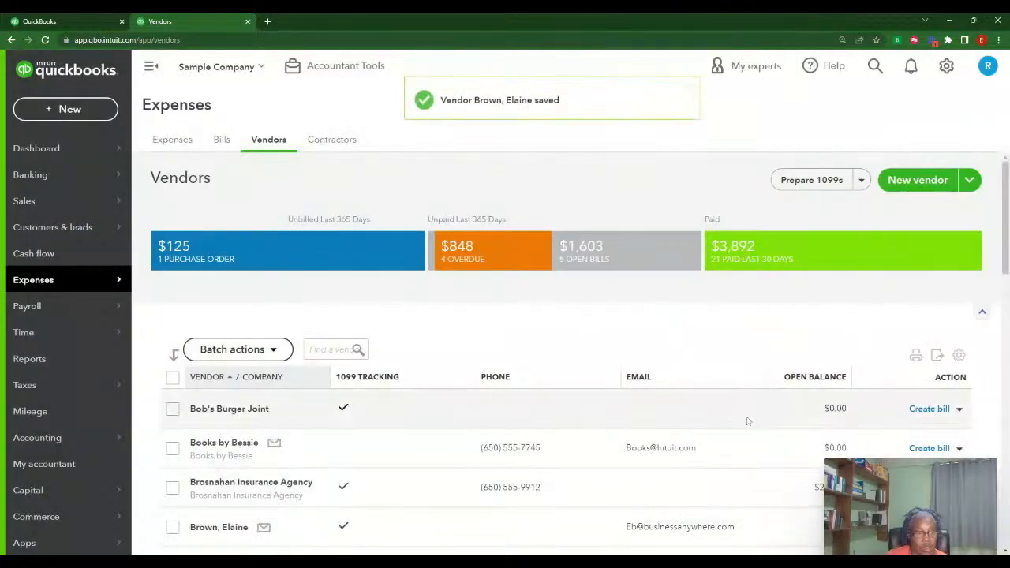
scroll(710, 411, down, 3)
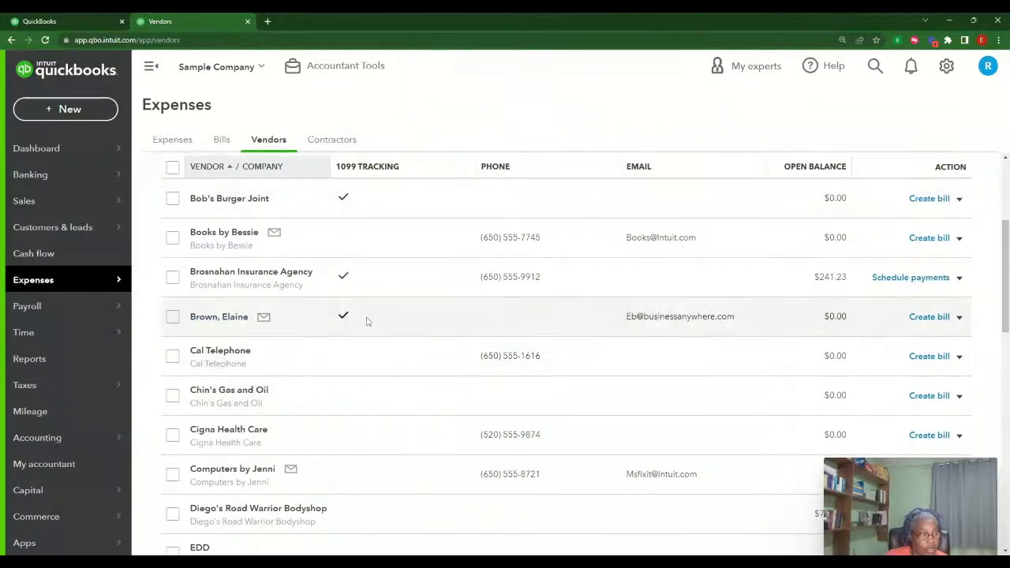
scroll(734, 416, down, 1)
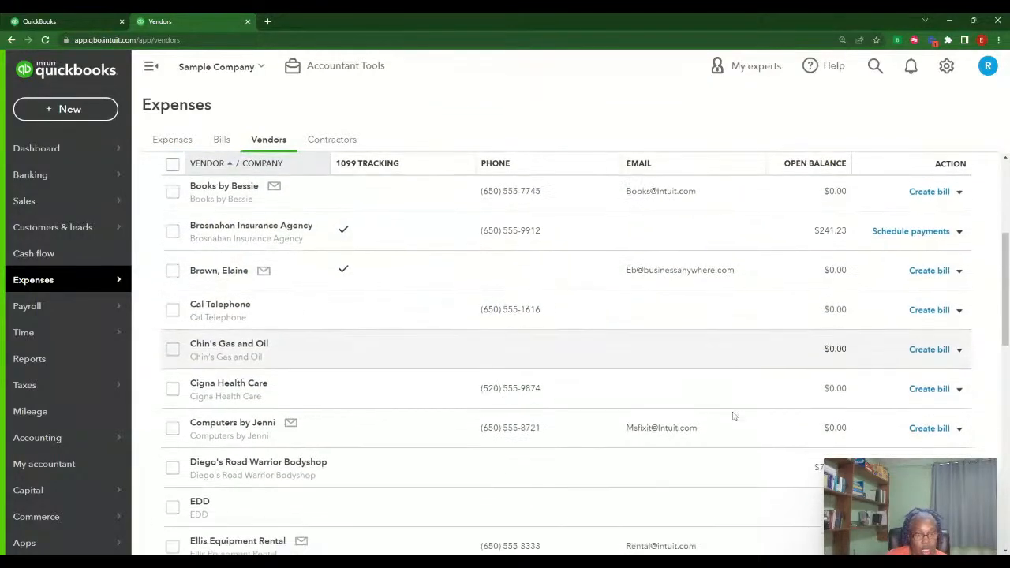
scroll(734, 416, down, 2)
scroll(733, 416, up, 4)
scroll(733, 416, up, 1)
scroll(733, 416, down, 5)
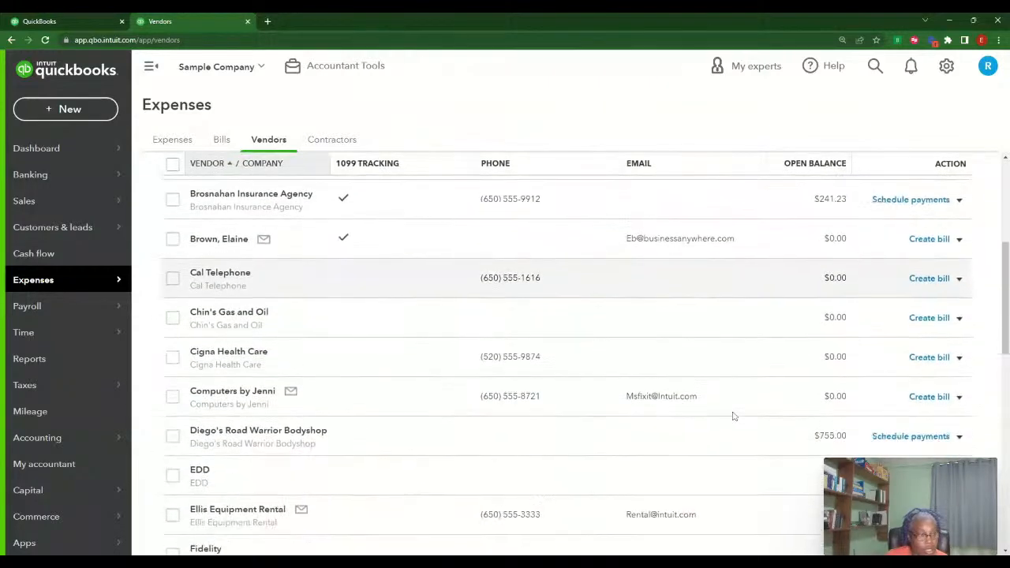
scroll(708, 407, up, 6)
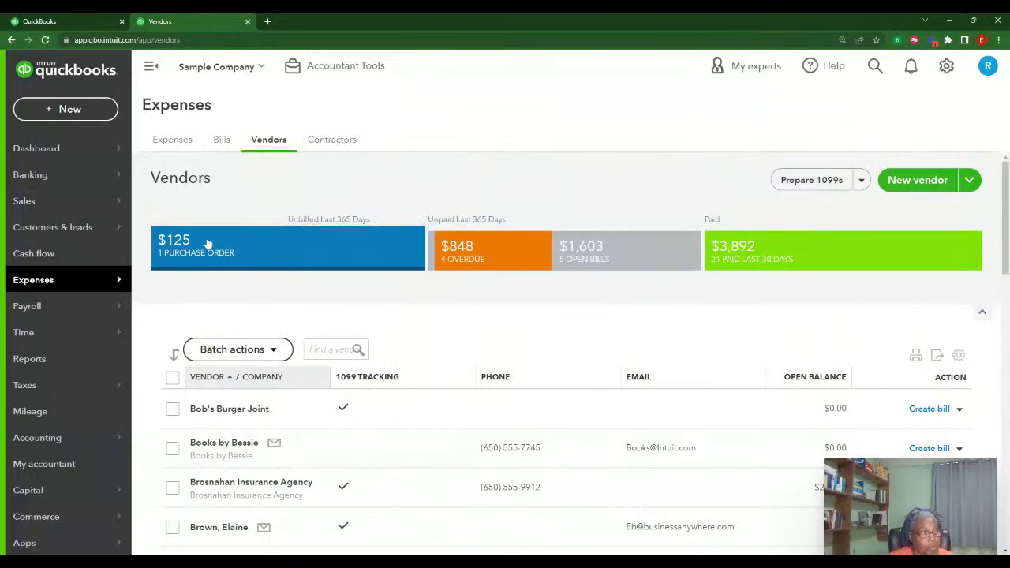
Open the Contractors list and start adding a new contractor
click(333, 140)
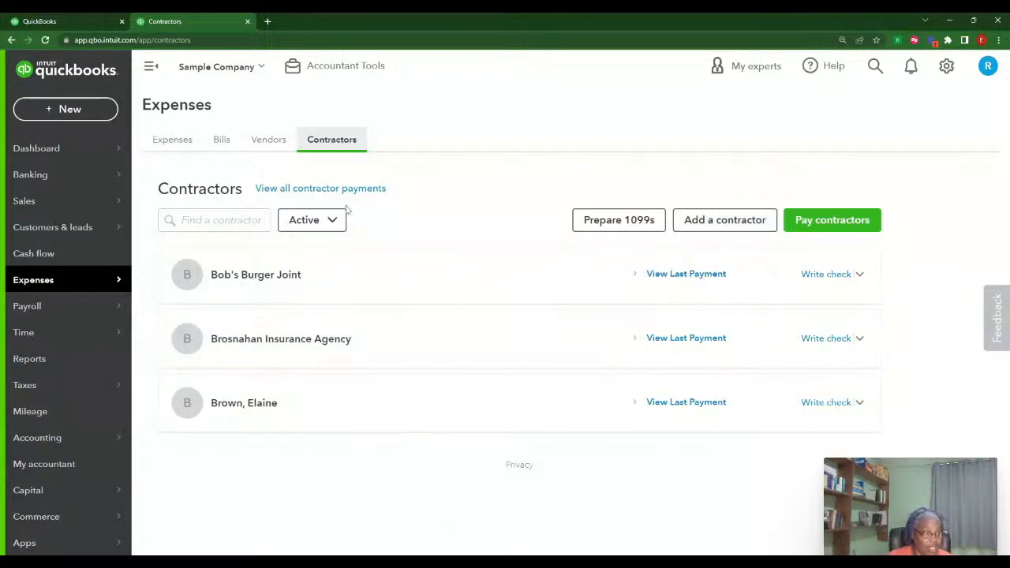
click(717, 228)
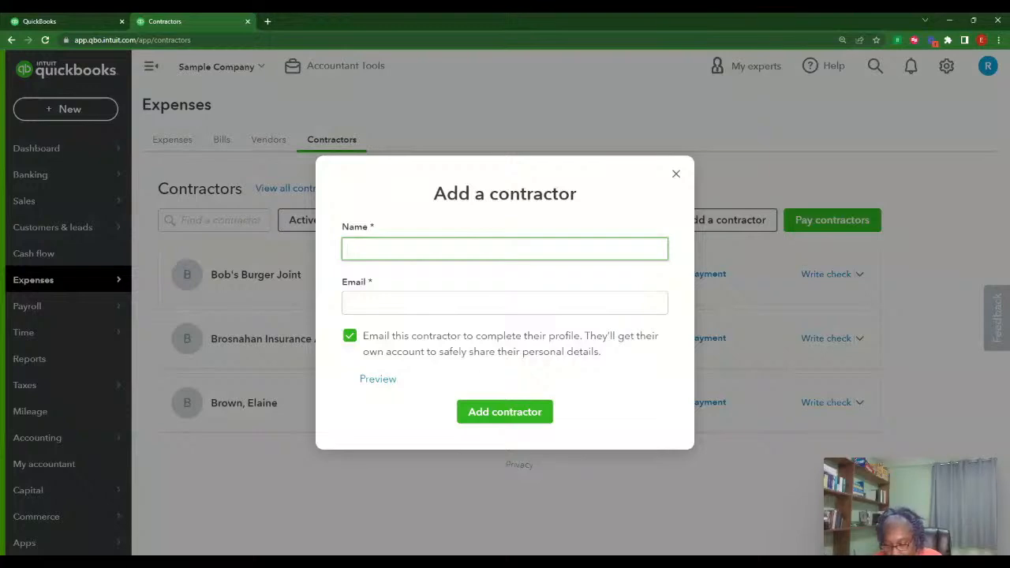
Enter the contractor's name and e-mail address, then preview the contractor invitation
text(Som)
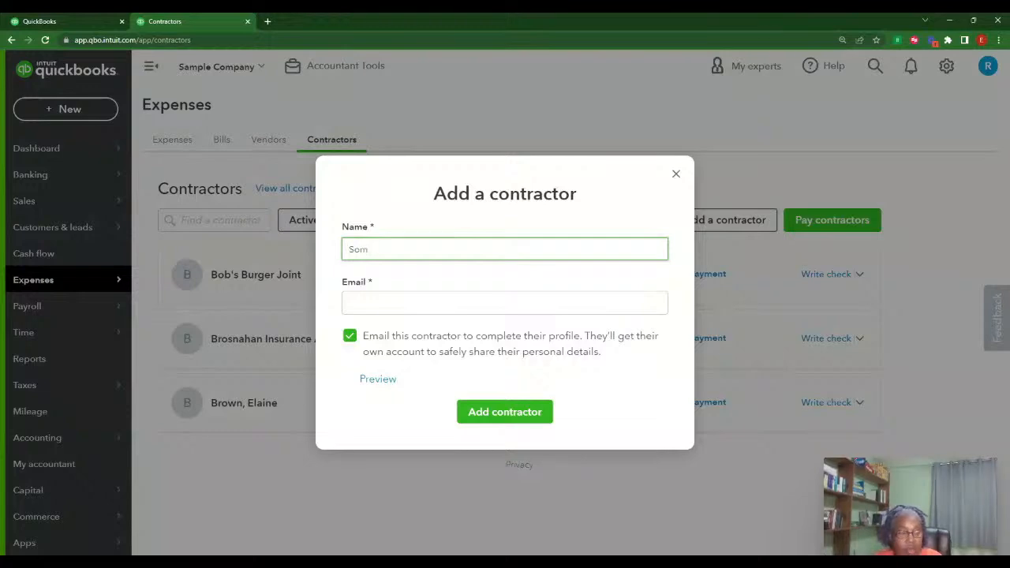
text(ebody)
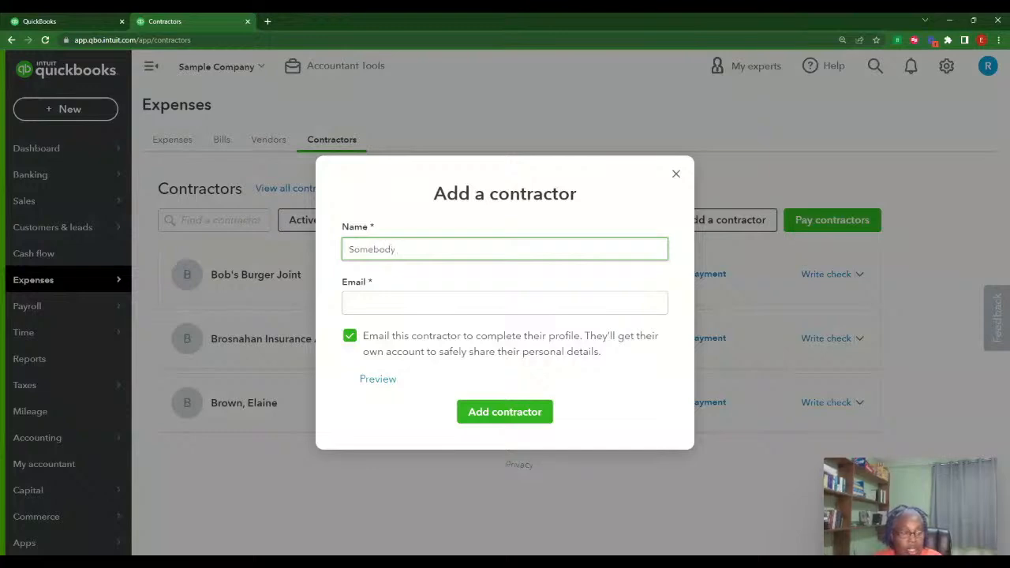
text( Brown)
key(Tab)
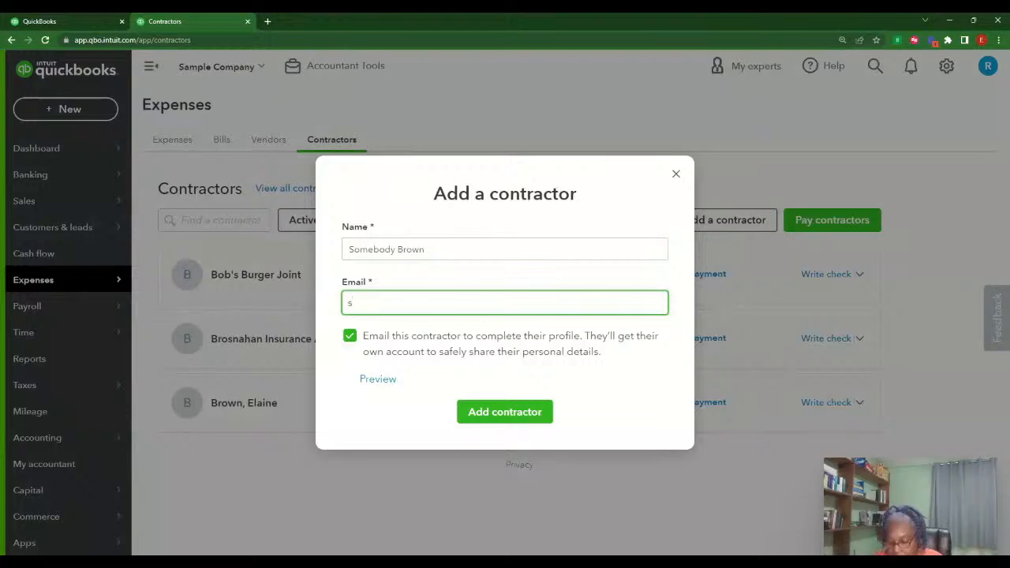
text(@anywhere)
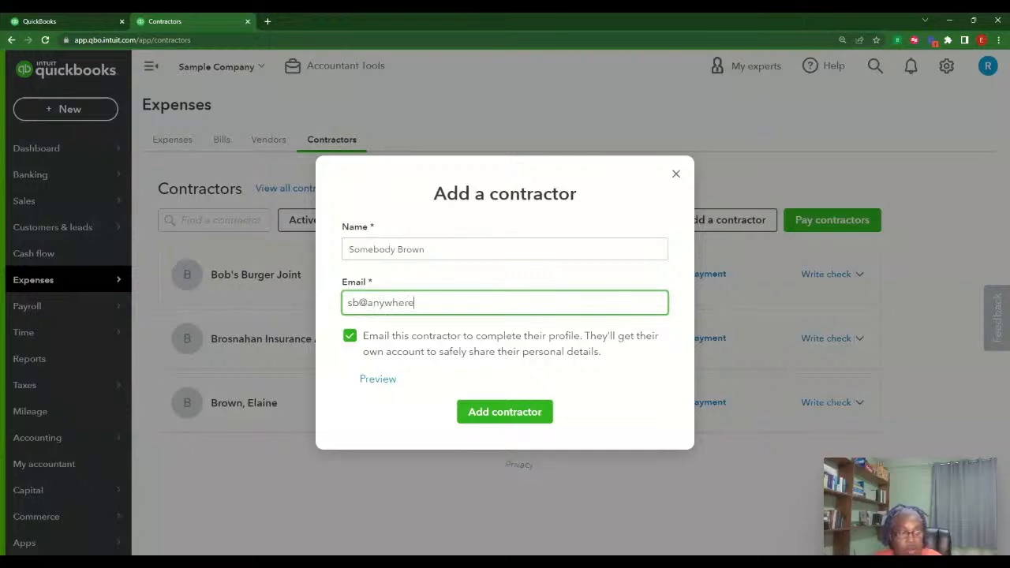
text(busine)
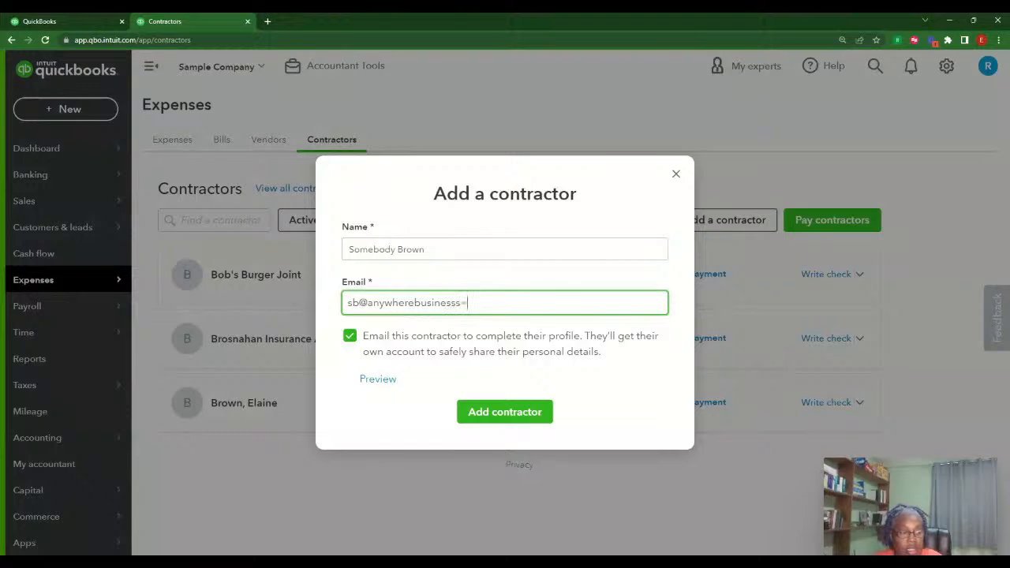
text(sss=)
key(BackSpace)
key(BackSpace)
text(.com)
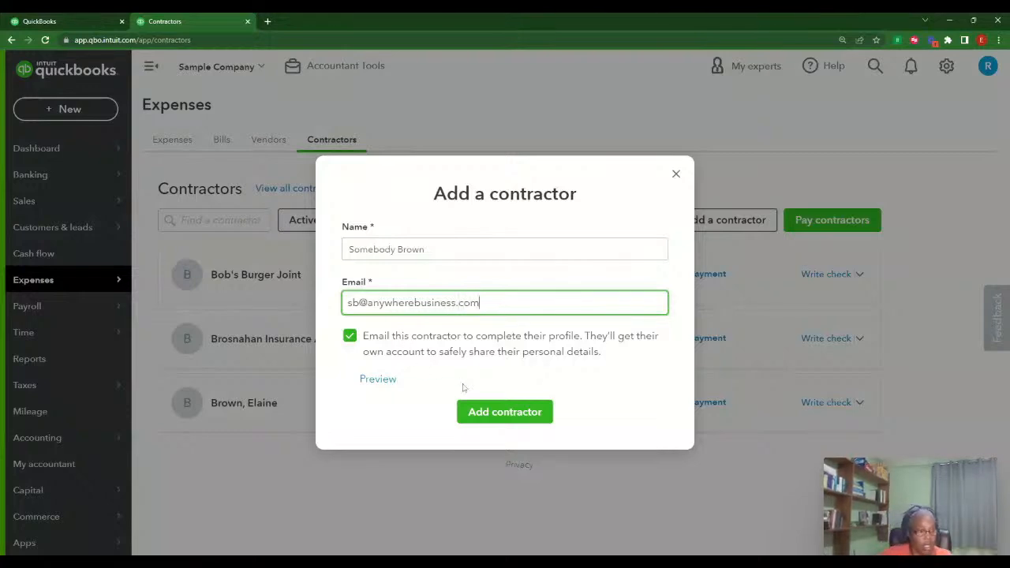
click(376, 381)
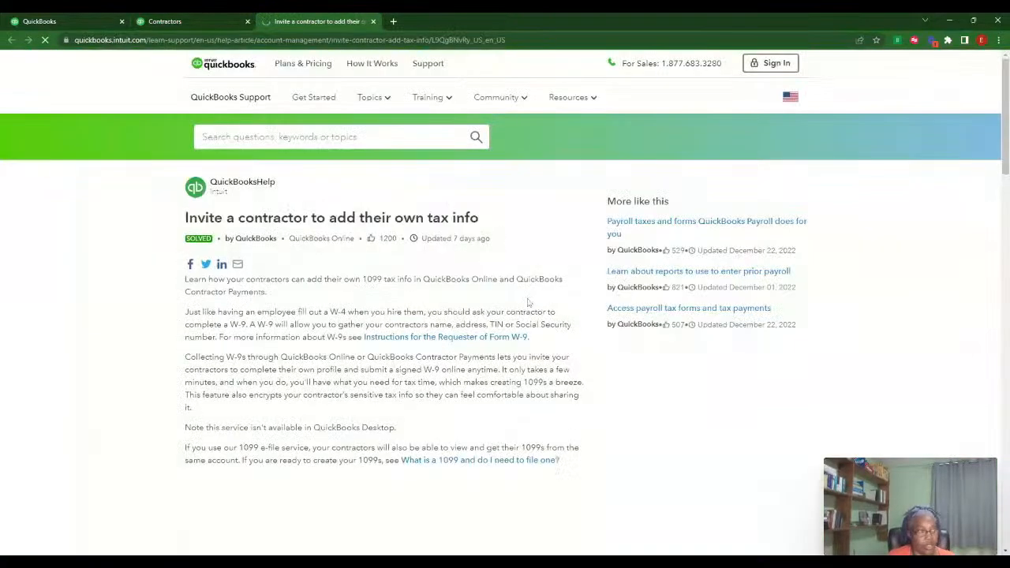
Add the contractor with the invite sent, check its W-9 documents, and return to Contractors
click(213, 24)
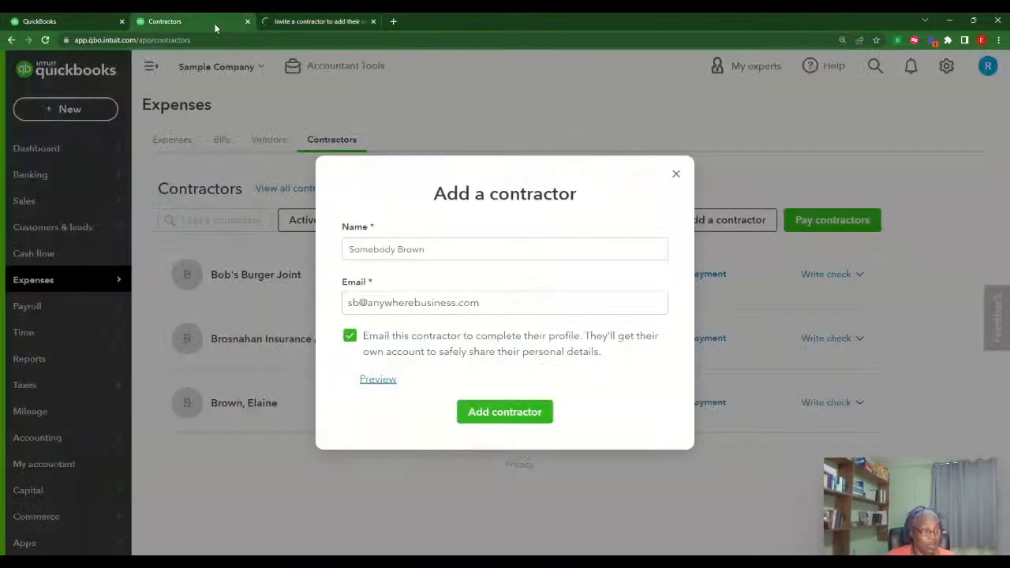
click(507, 417)
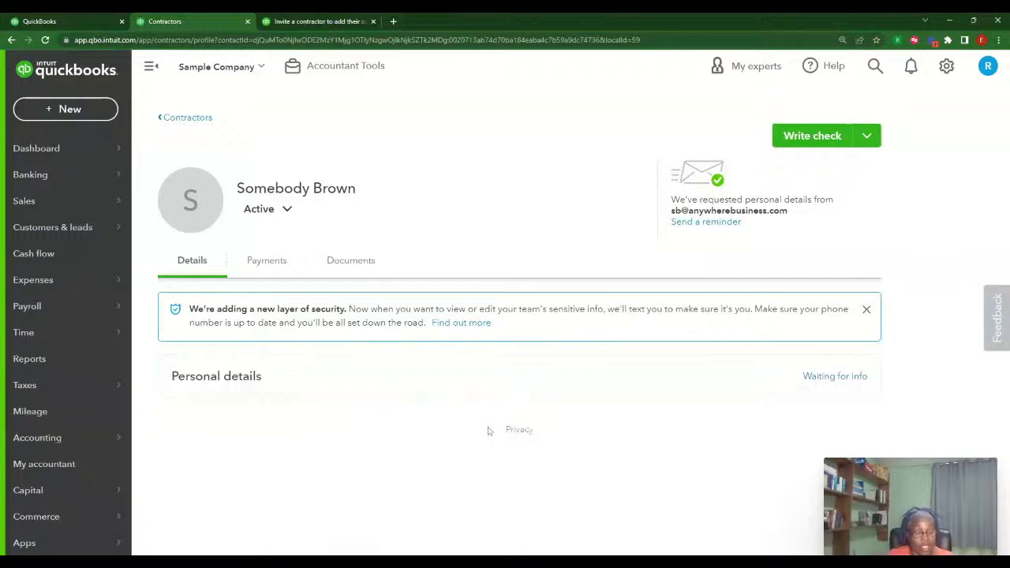
click(353, 265)
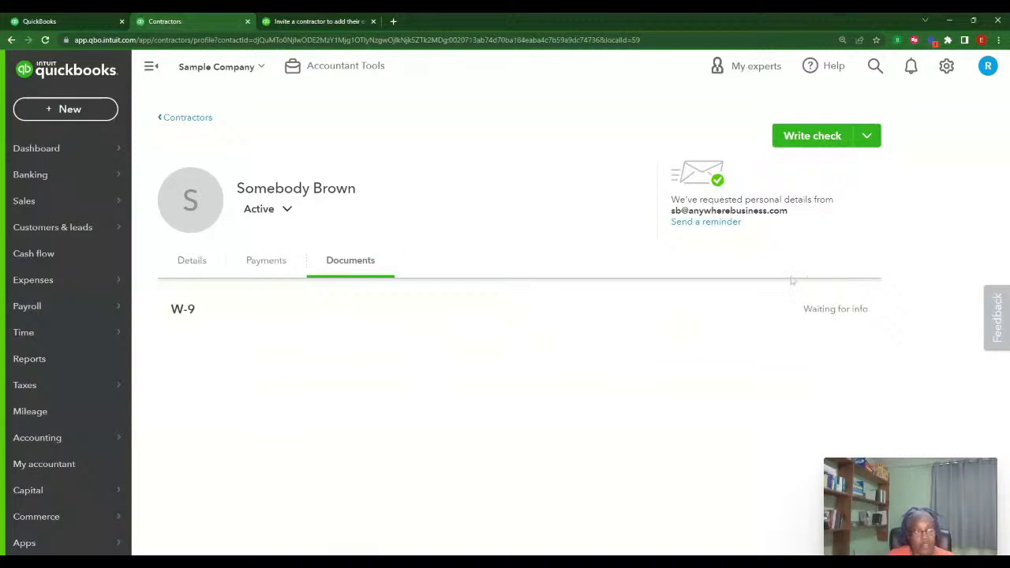
click(166, 118)
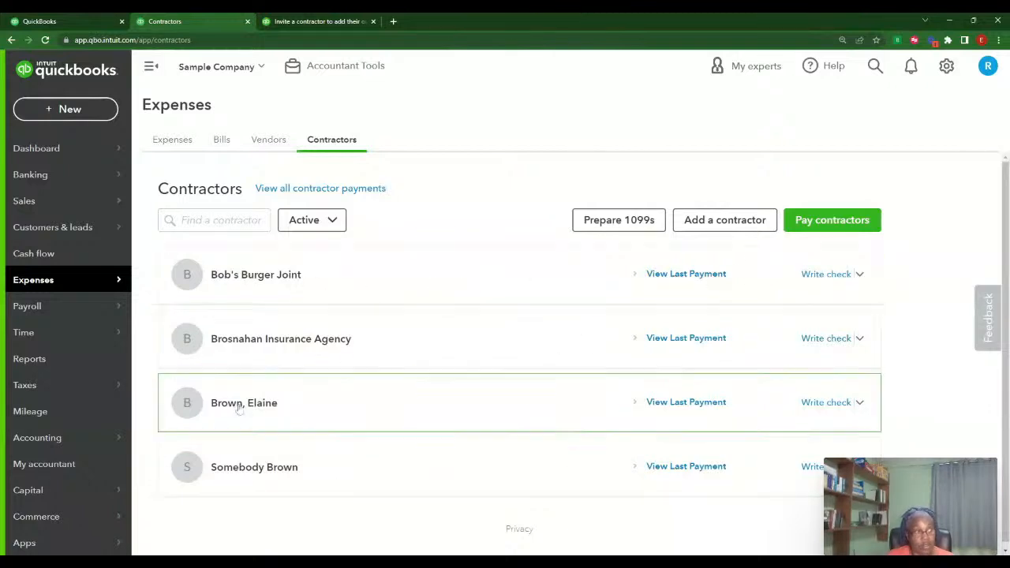
Start Check #71 to Bob's Burger Joint and open line 1's category list, searching 'con'
click(823, 278)
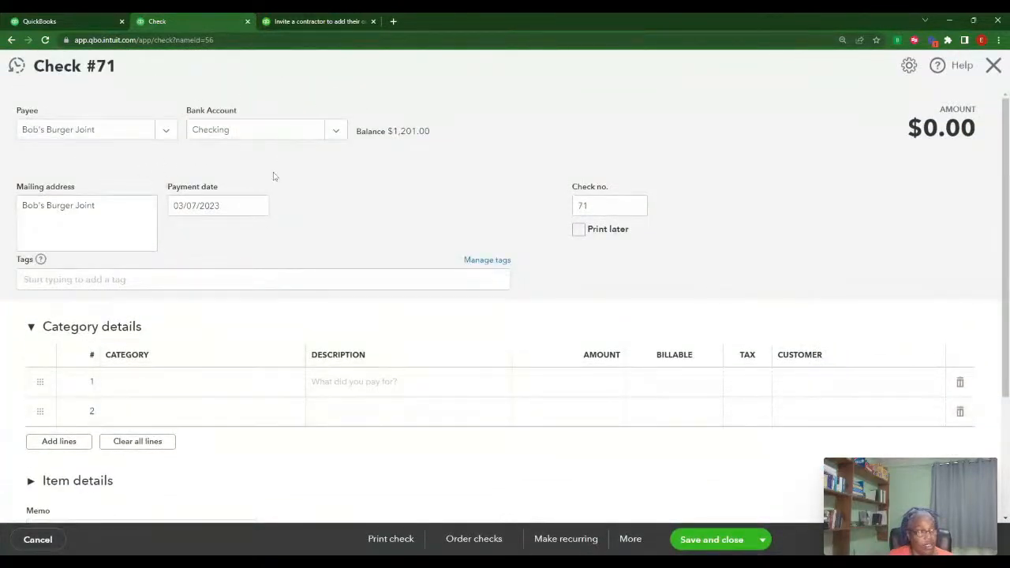
click(179, 384)
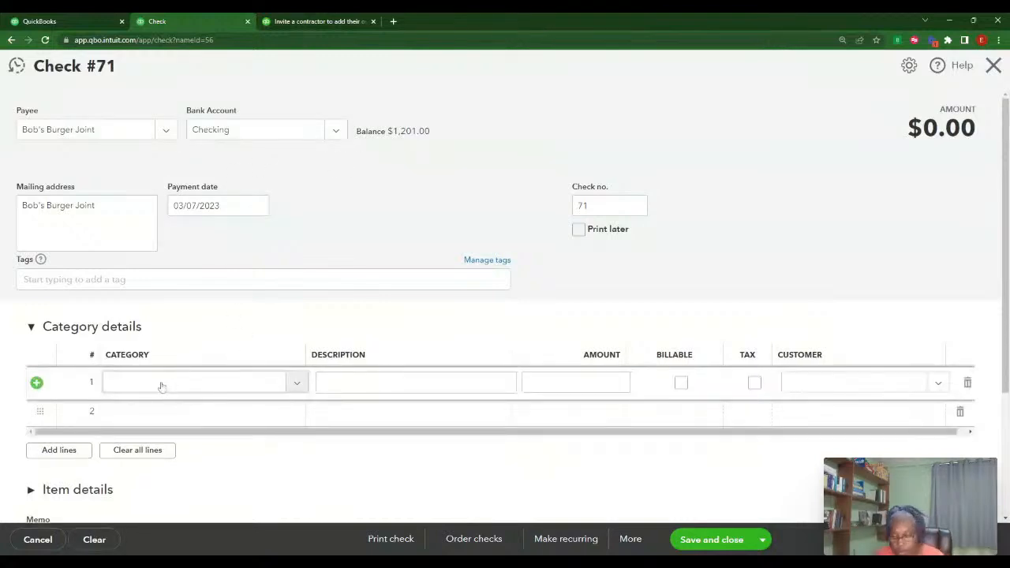
click(282, 387)
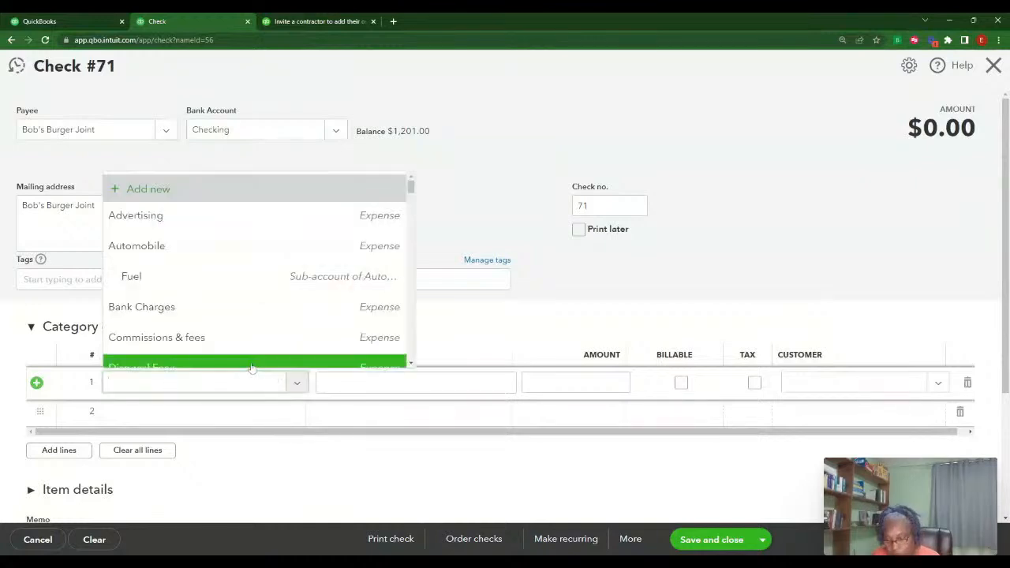
text(c)
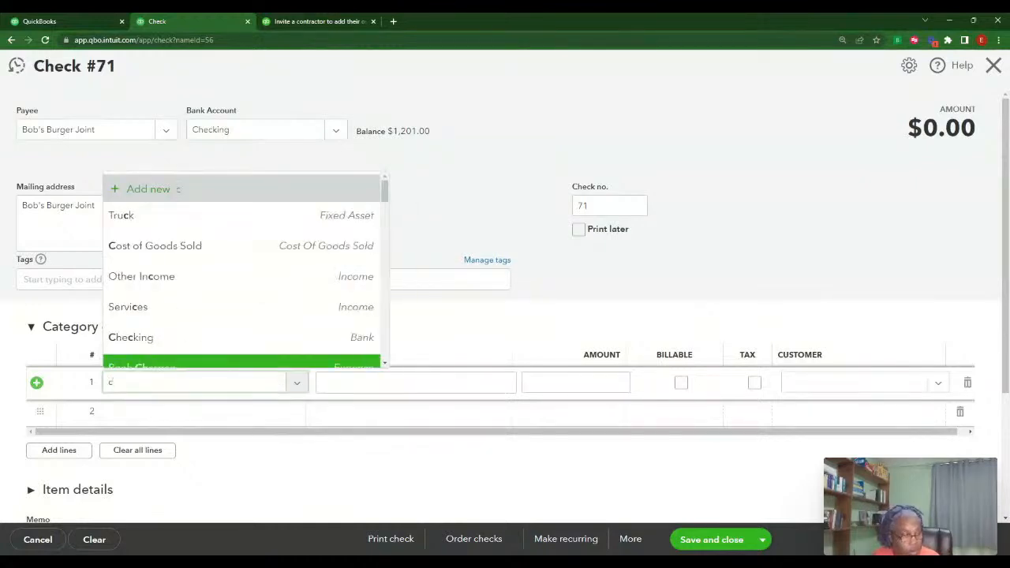
text(on)
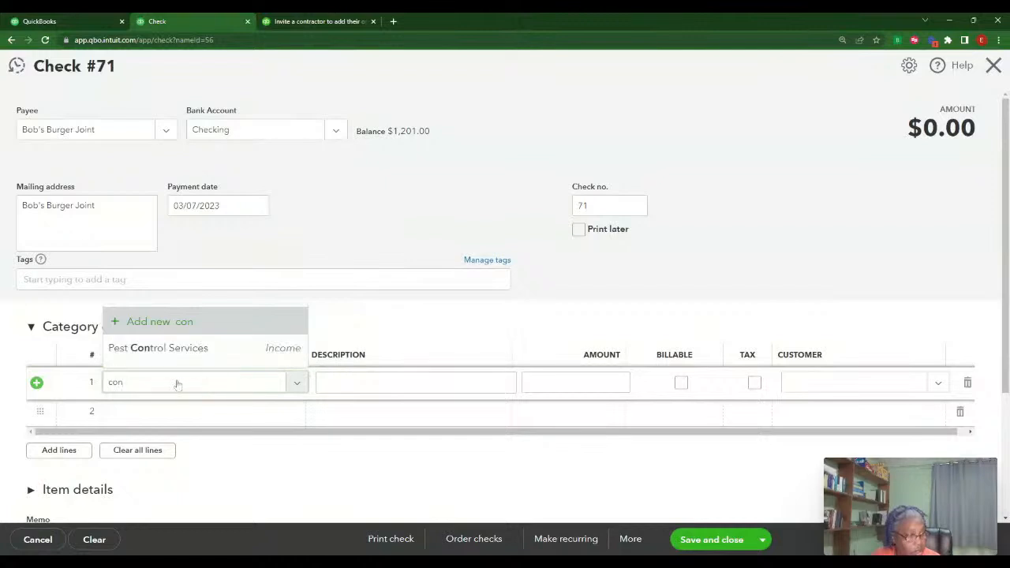
key(BackSpace)
key(BackSpace)
key(BackSpace)
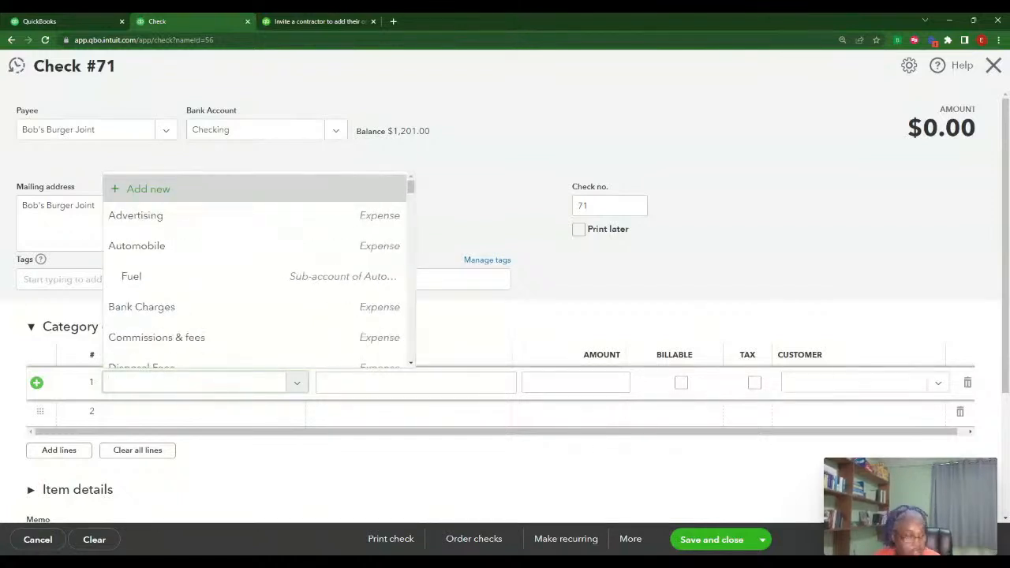
Browse the category account list for a suitable account for line 1
scroll(344, 247, down, 5)
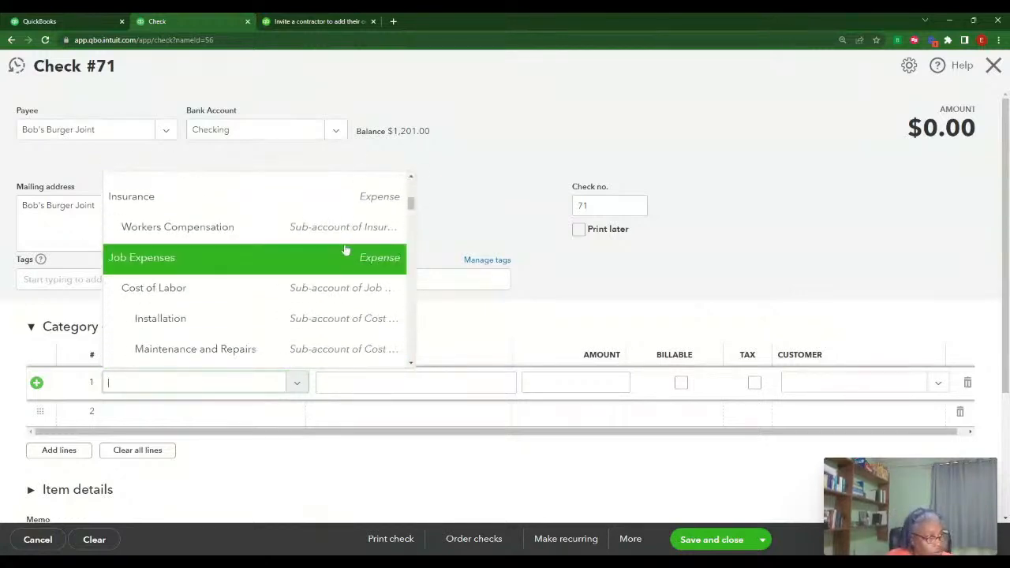
scroll(344, 251, down, 1)
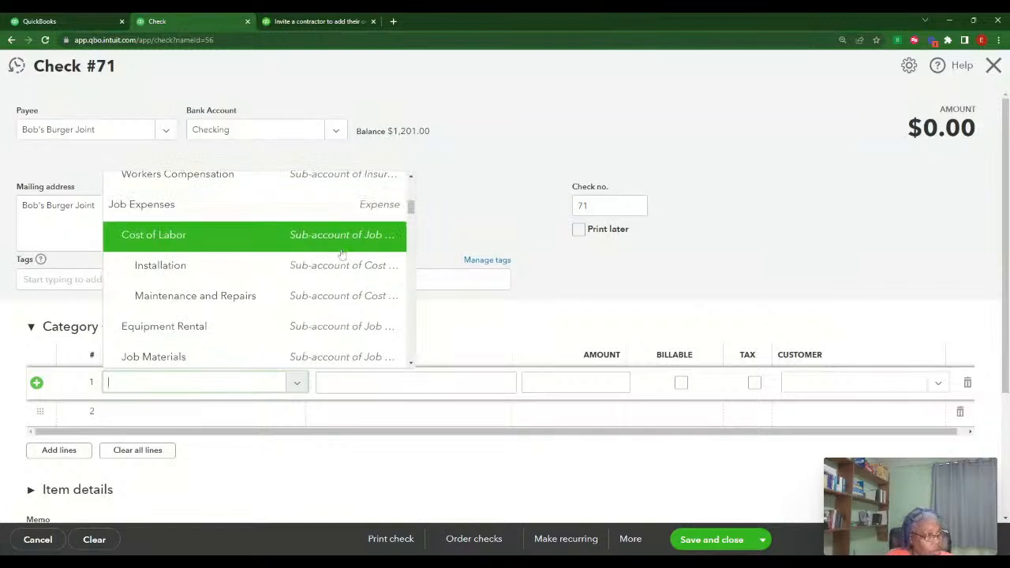
scroll(342, 254, down, 2)
scroll(342, 254, down, 2)
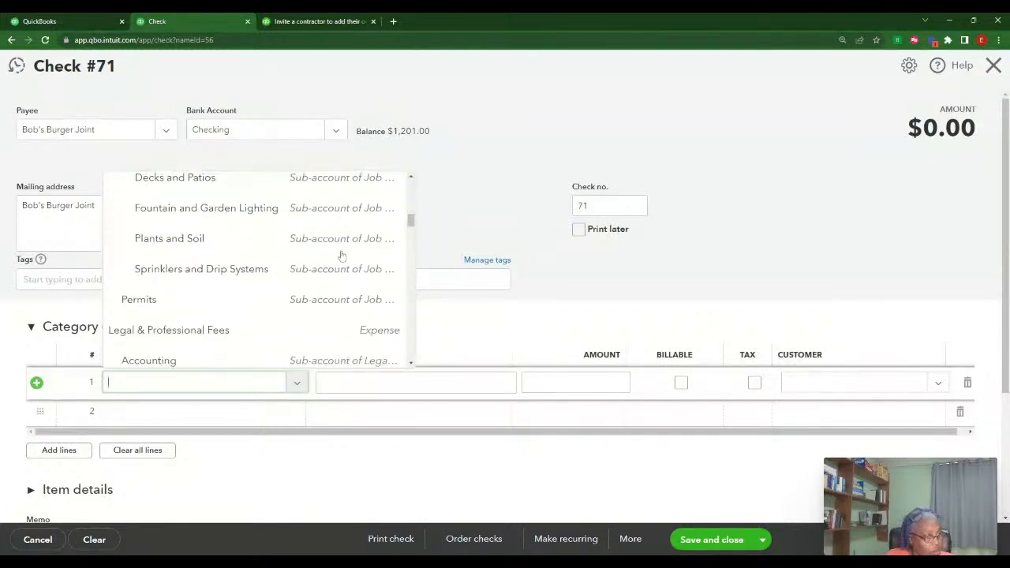
scroll(342, 254, down, 5)
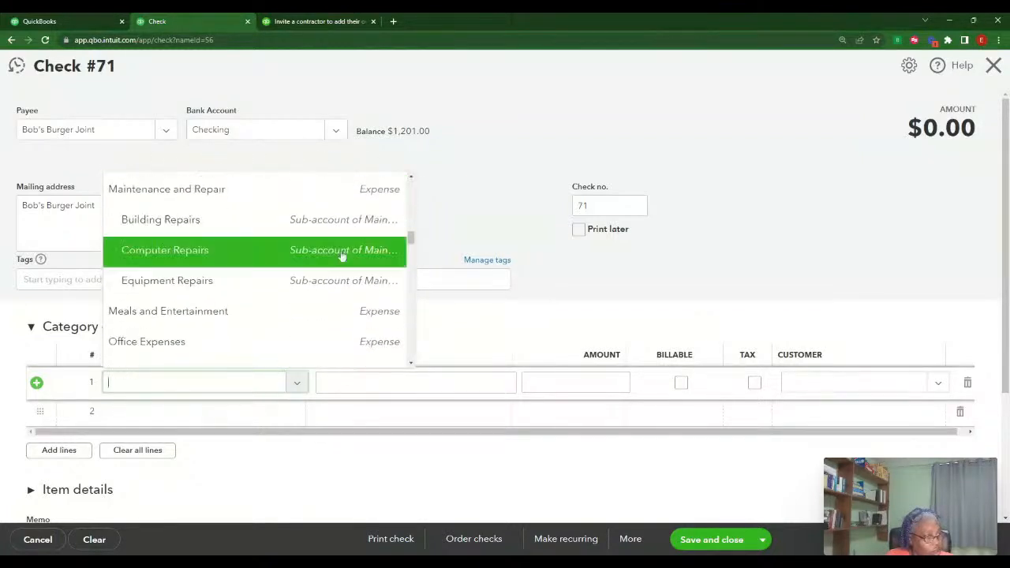
scroll(342, 254, up, 8)
scroll(342, 254, up, 2)
scroll(341, 256, down, 2)
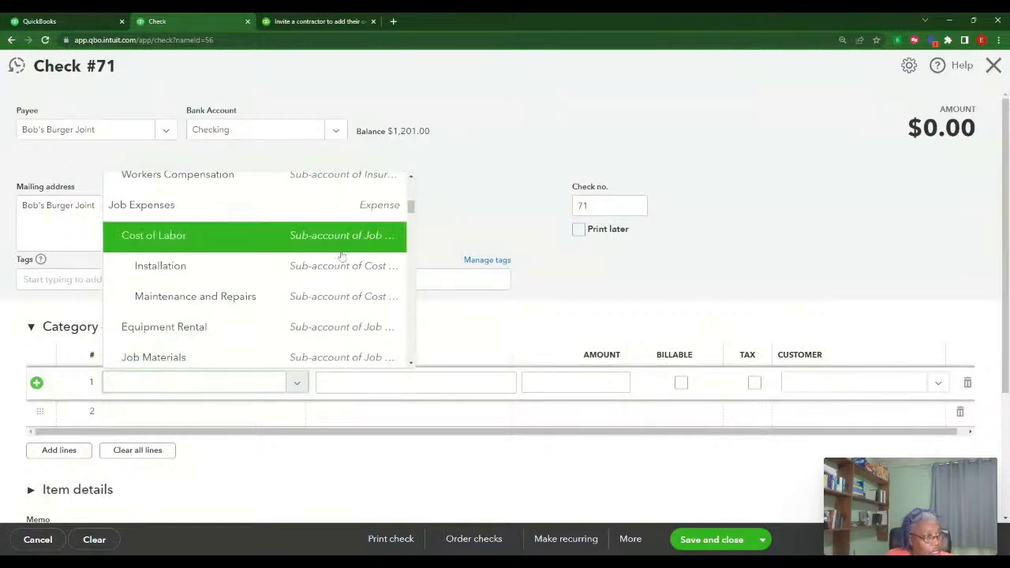
scroll(342, 257, down, 1)
scroll(321, 267, up, 3)
scroll(321, 266, up, 3)
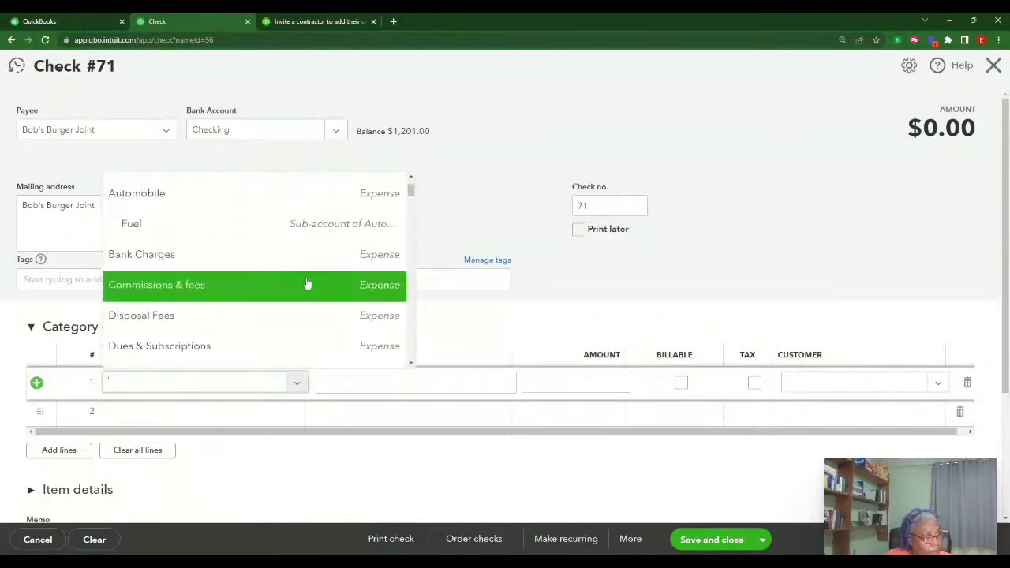
scroll(318, 279, down, 5)
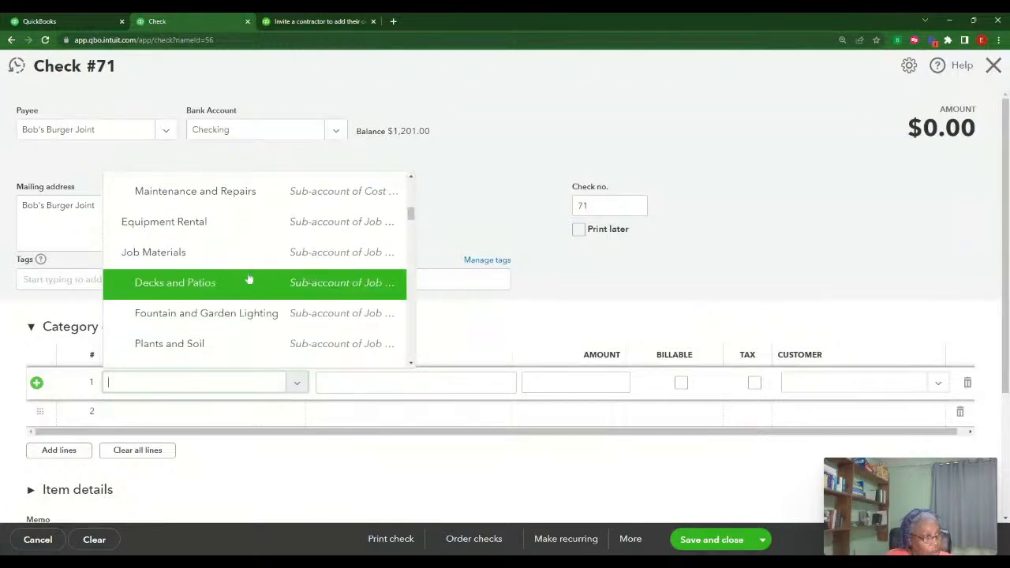
scroll(293, 286, down, 1)
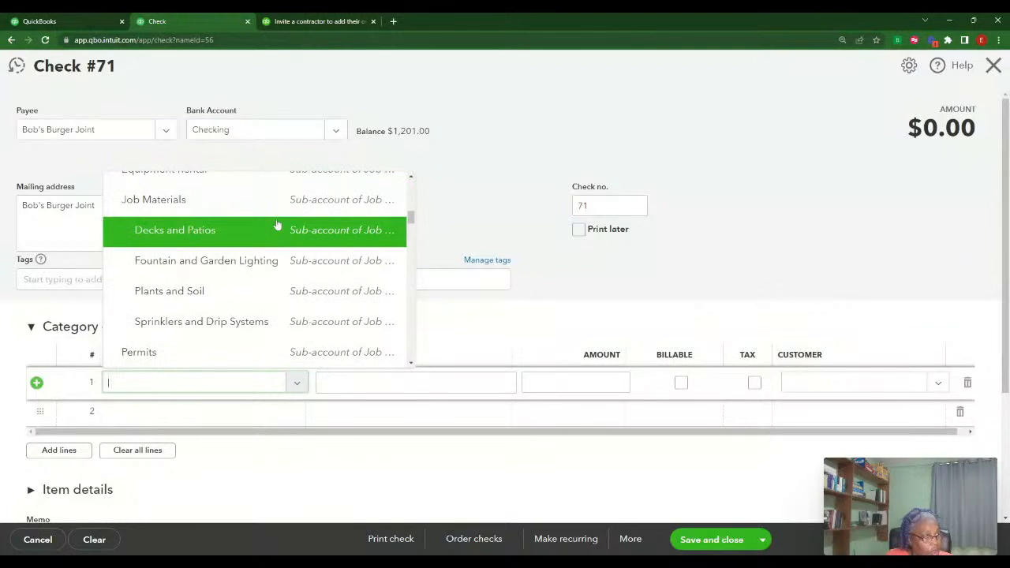
scroll(284, 251, down, 4)
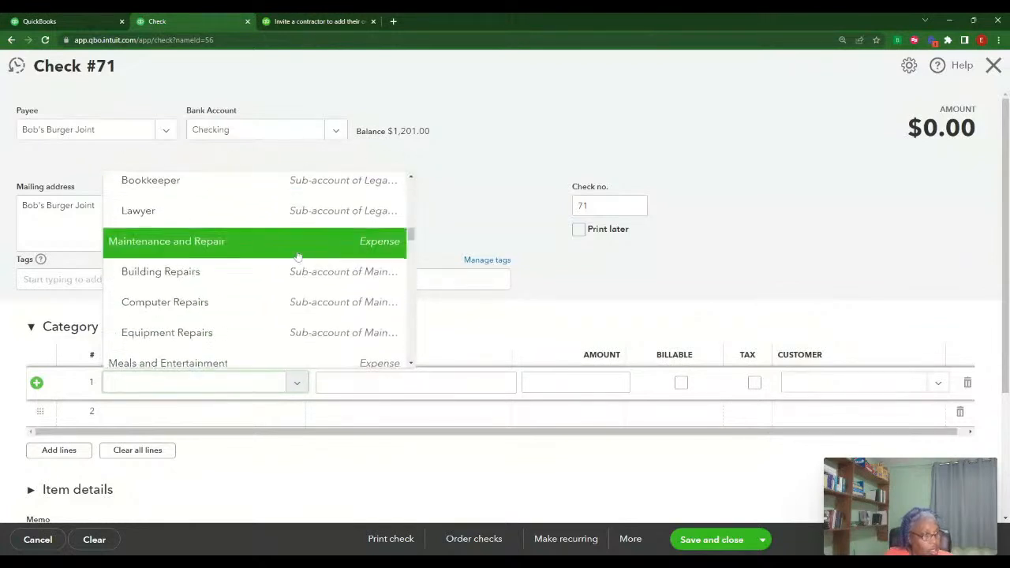
scroll(297, 254, down, 2)
scroll(298, 255, up, 2)
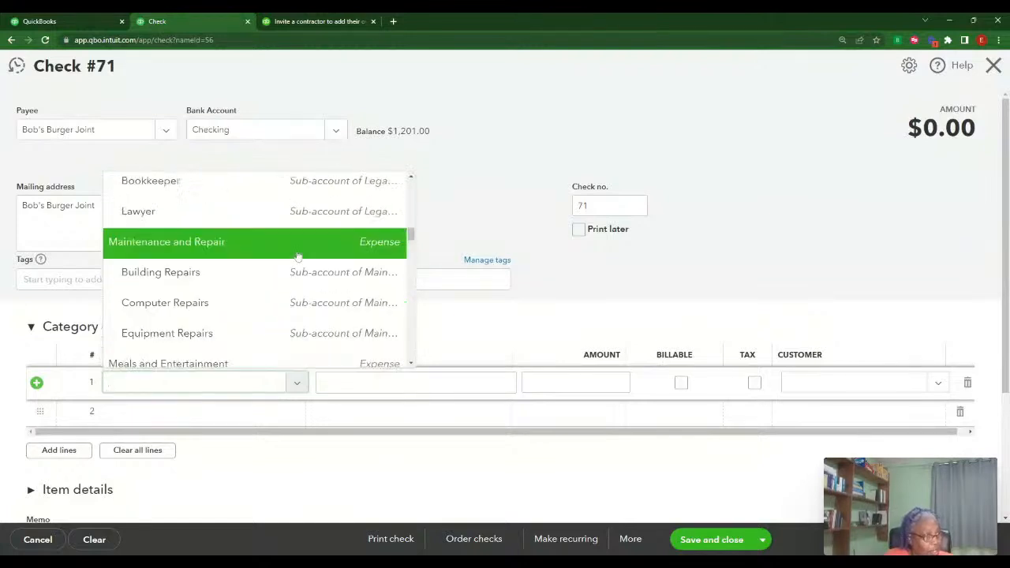
scroll(298, 255, up, 2)
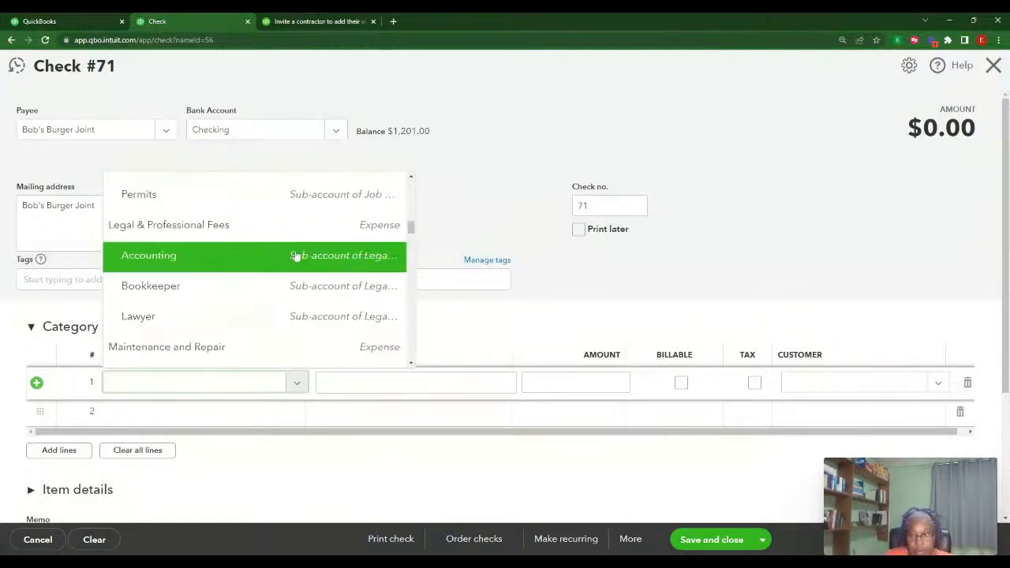
scroll(310, 269, up, 3)
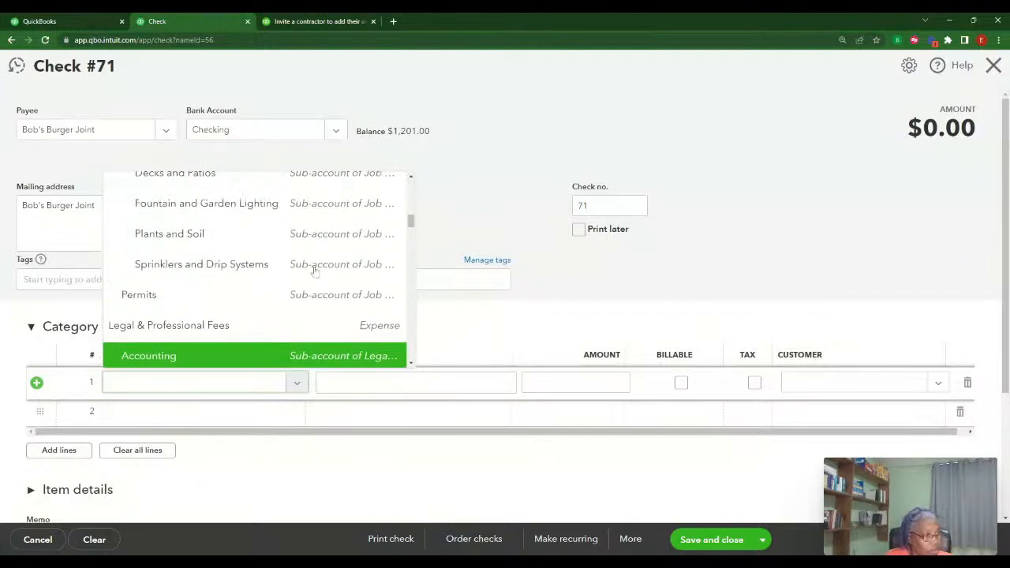
scroll(313, 271, up, 5)
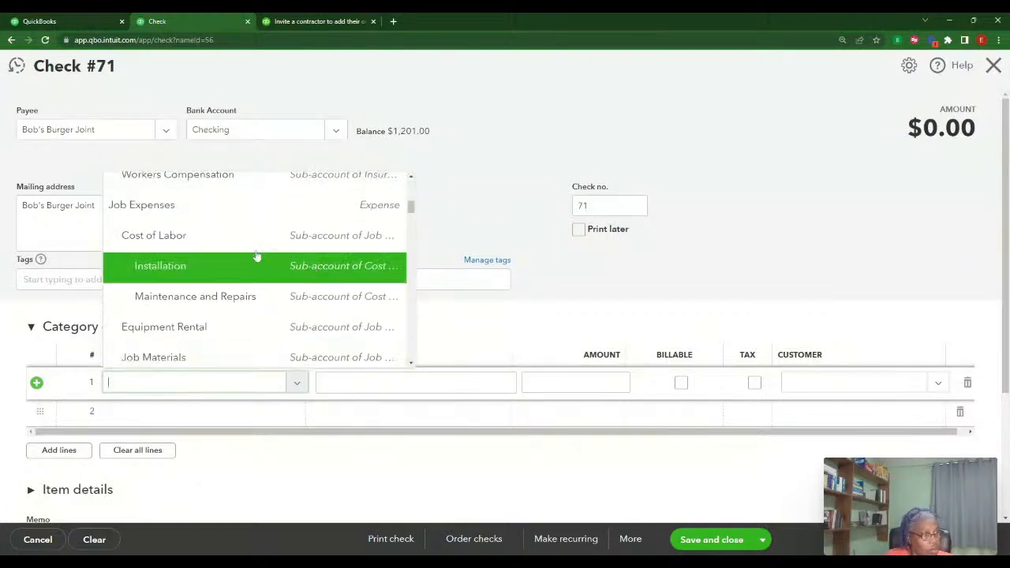
scroll(283, 266, up, 1)
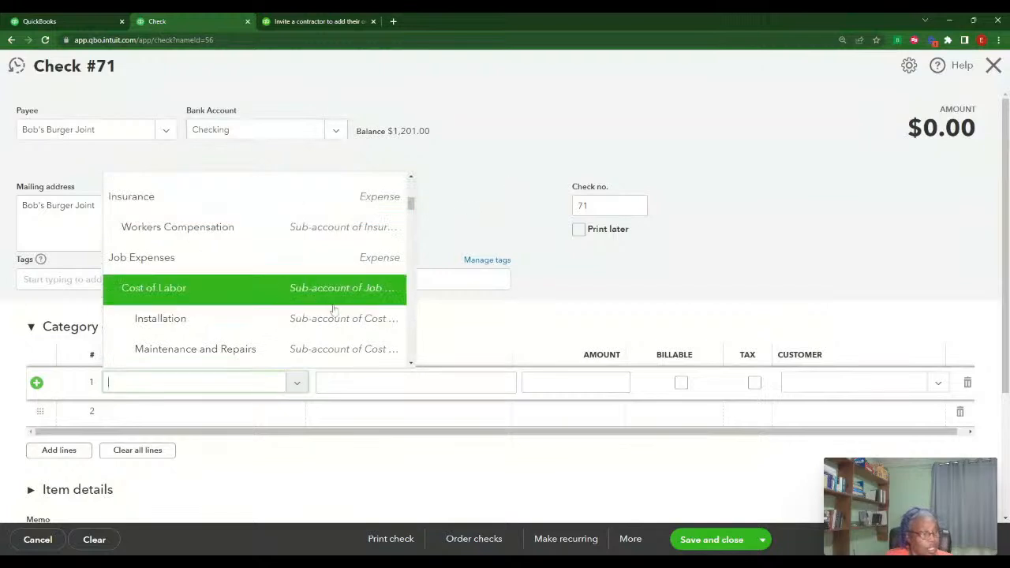
scroll(336, 300, up, 5)
Start a new category account with type Expenses and detail type Cost of Labor
click(176, 195)
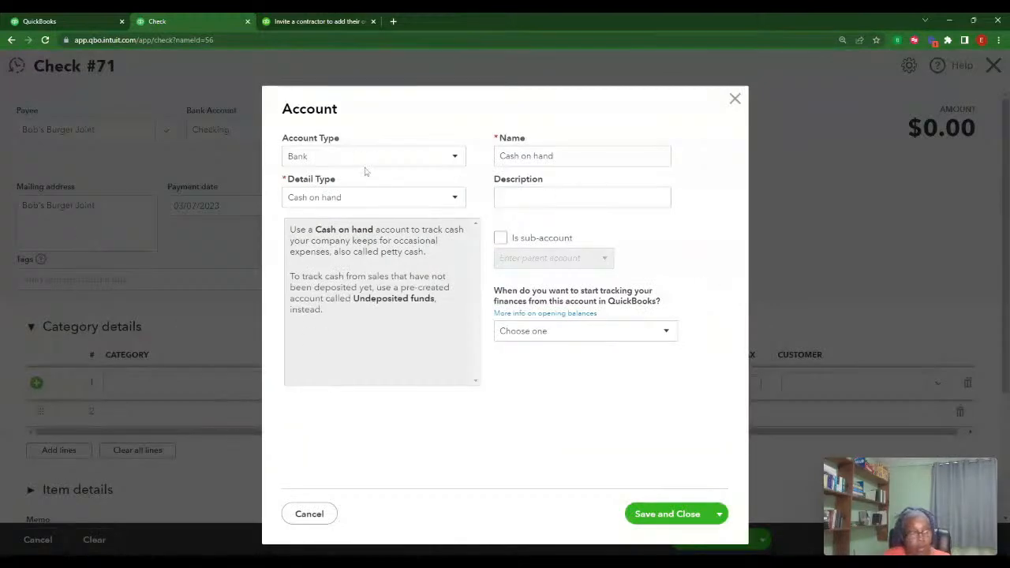
click(456, 160)
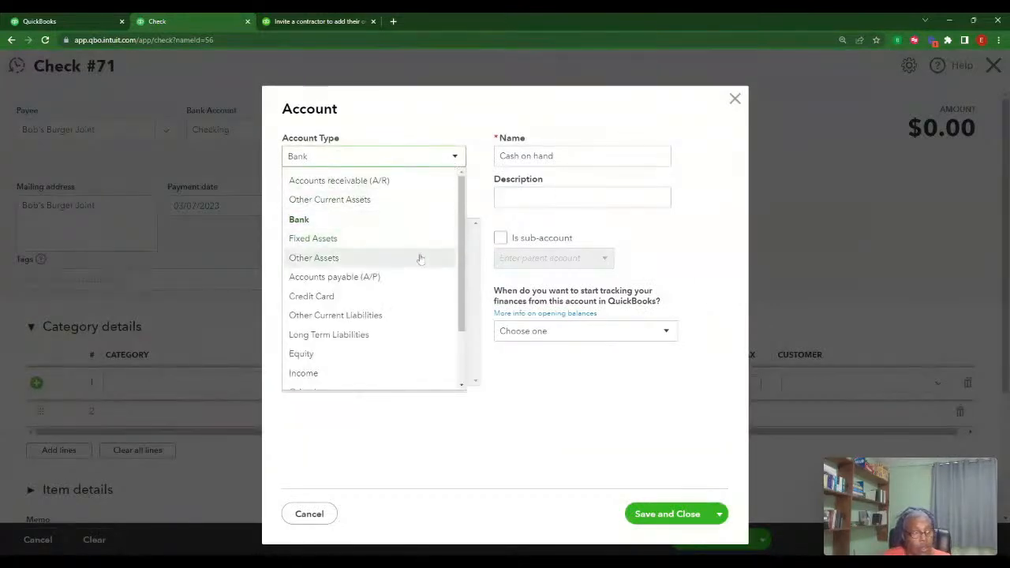
scroll(426, 289, down, 3)
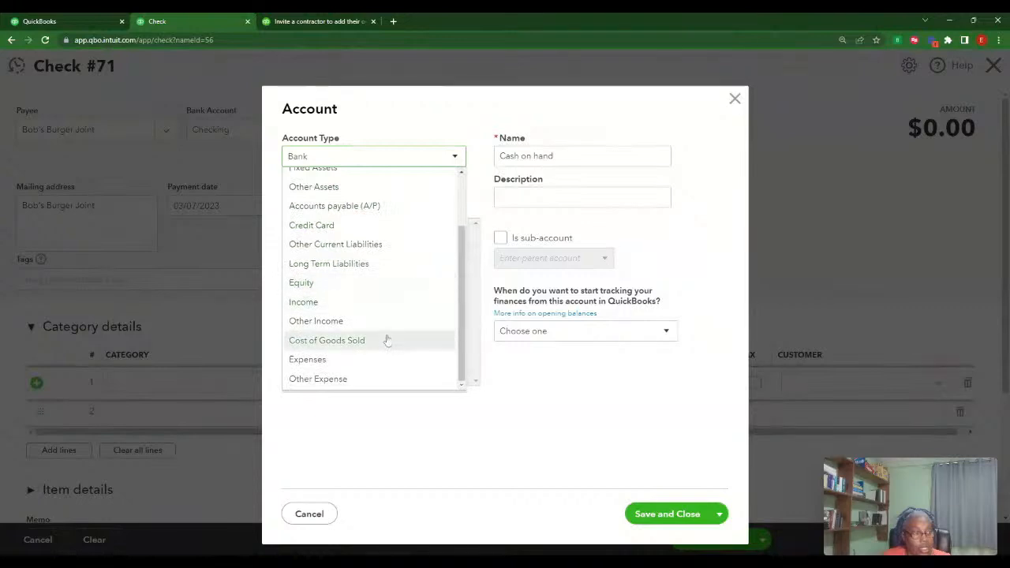
click(370, 359)
click(456, 198)
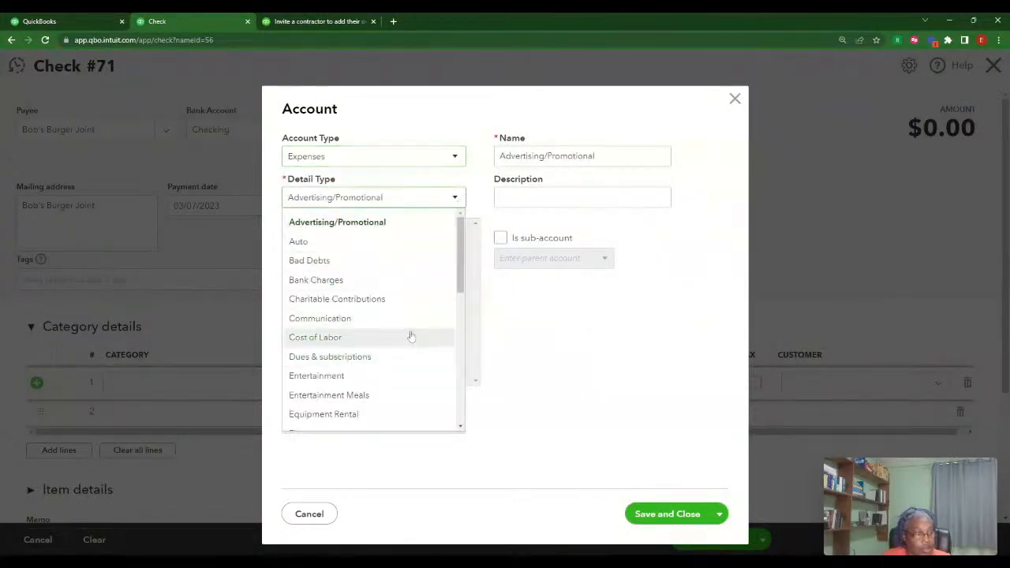
scroll(412, 339, down, 2)
scroll(412, 339, down, 5)
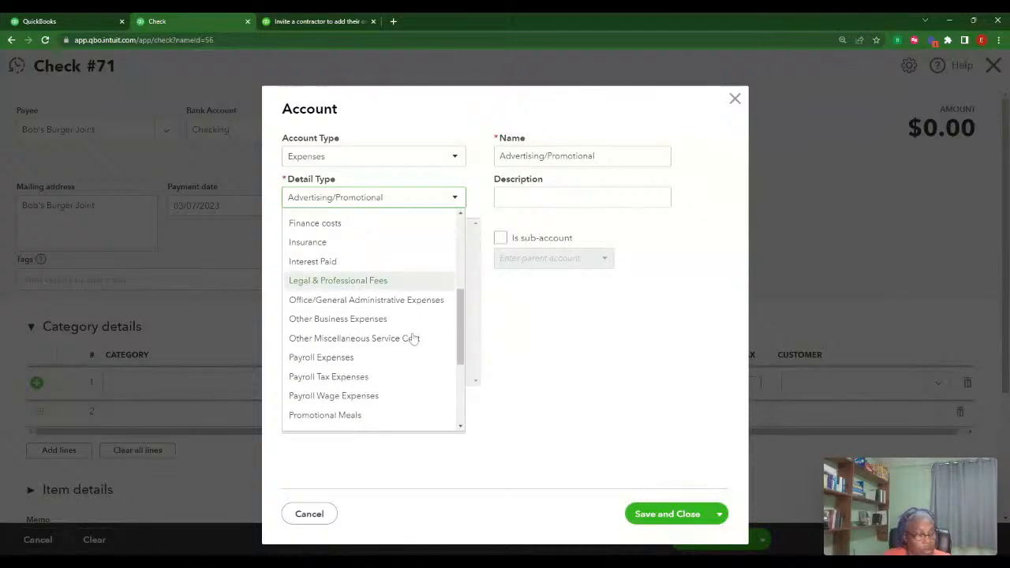
scroll(412, 338, down, 1)
scroll(413, 339, up, 6)
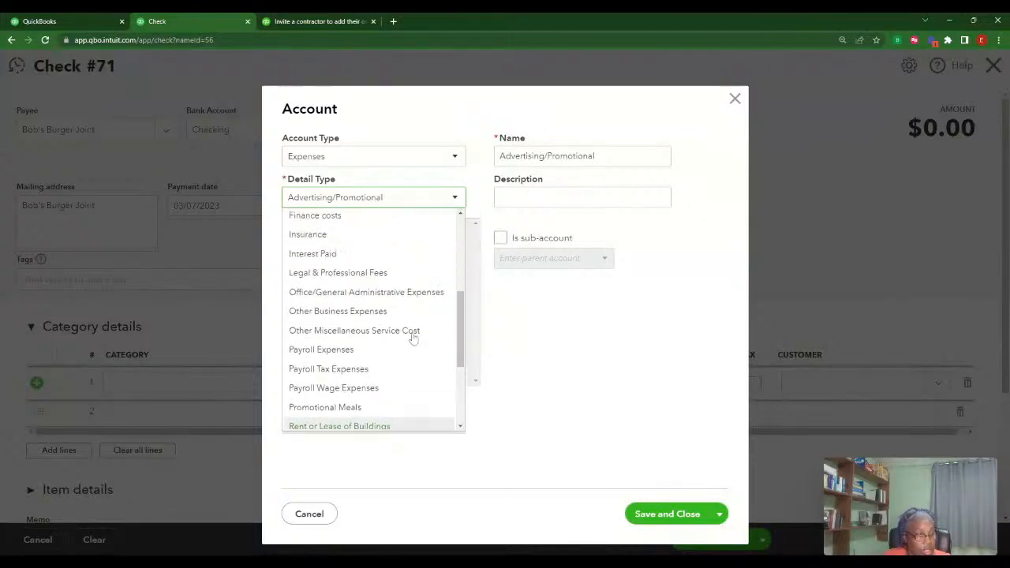
scroll(412, 339, down, 2)
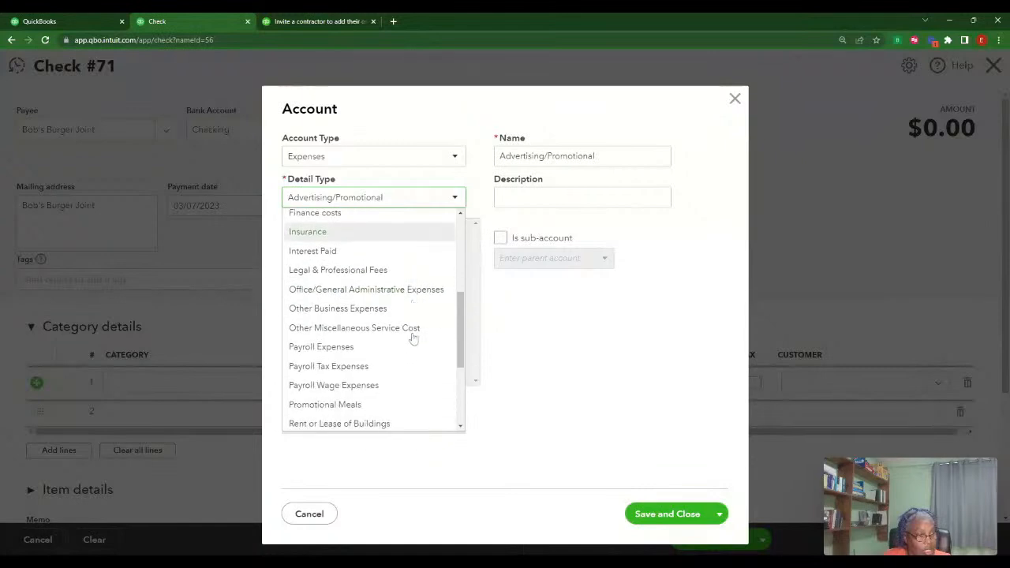
scroll(412, 338, up, 1)
scroll(412, 339, up, 2)
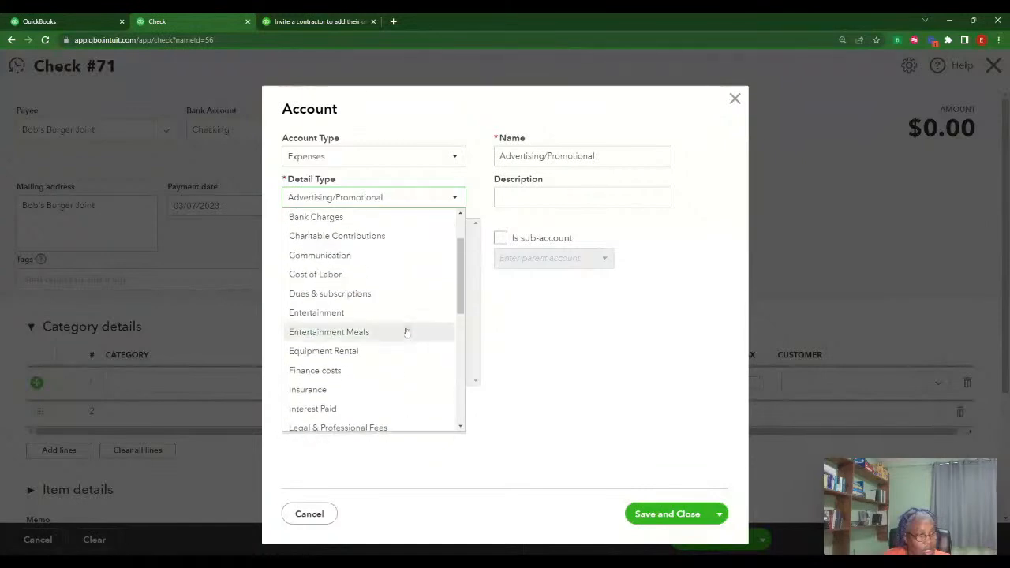
click(354, 277)
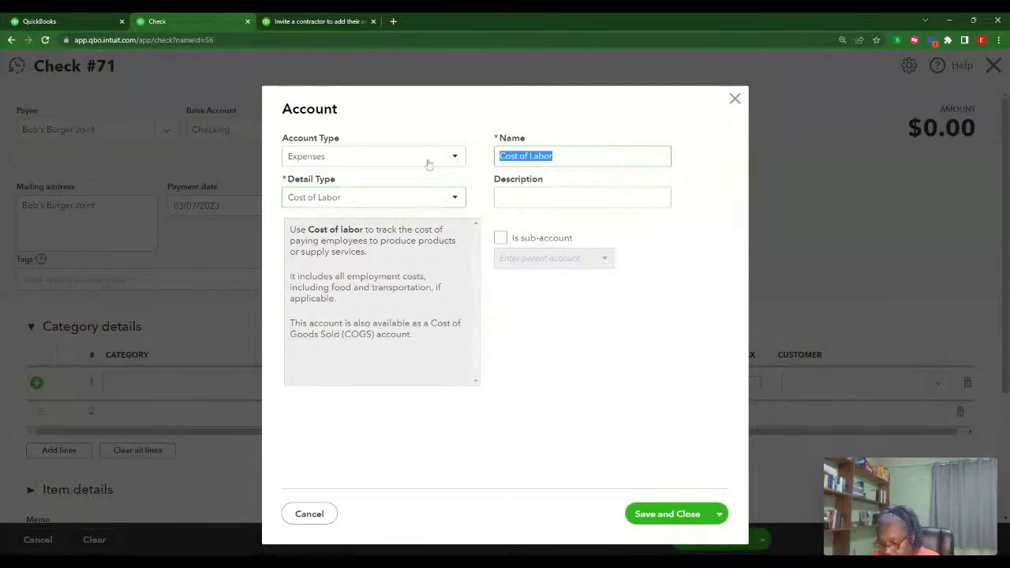
Name the new account Contractors and save it as line 1's category
text(Contractor)
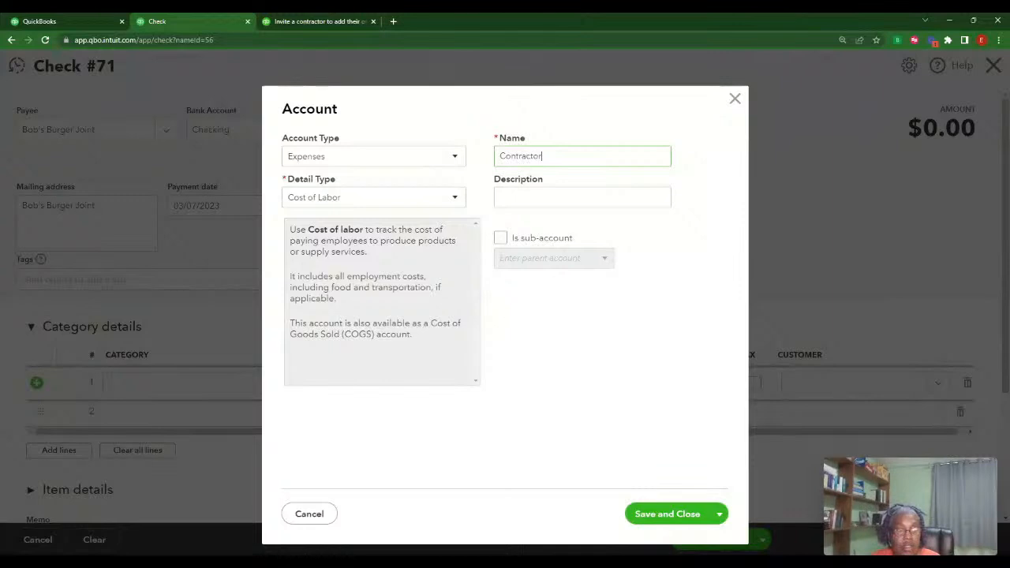
click(428, 161)
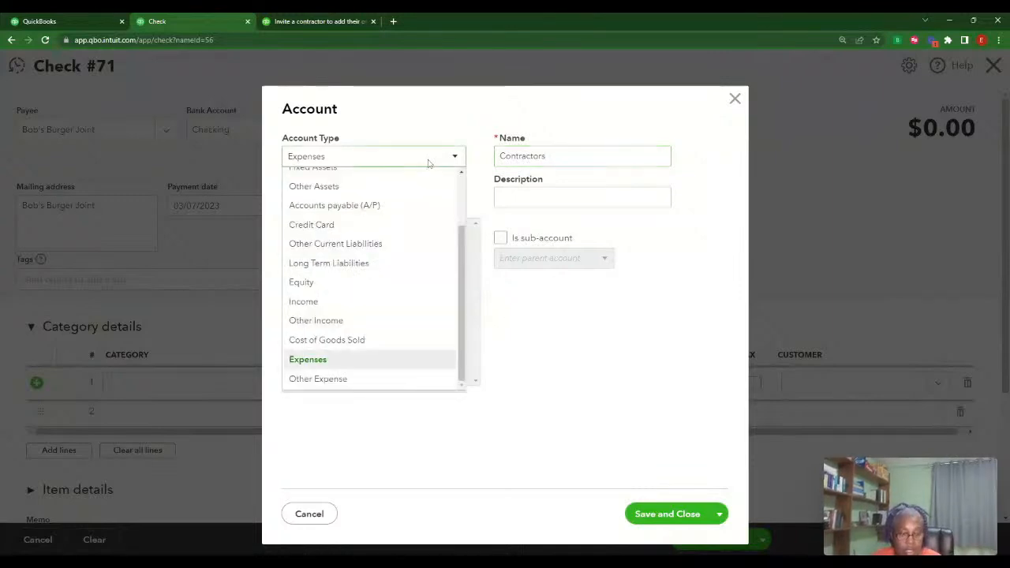
click(668, 513)
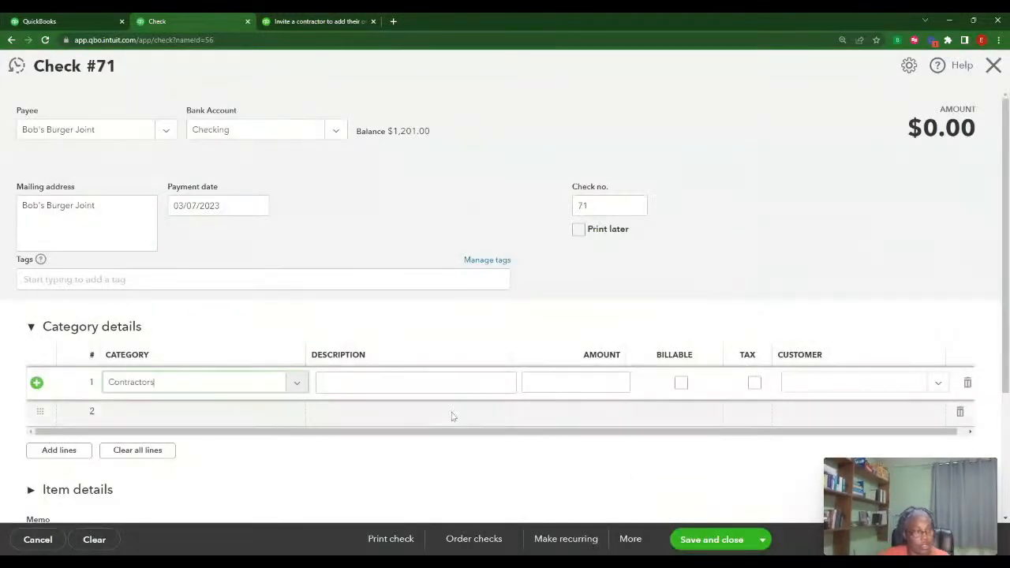
Enter 500.00 on the Contractors line and leave Customer blank
key(Tab)
key(Tab)
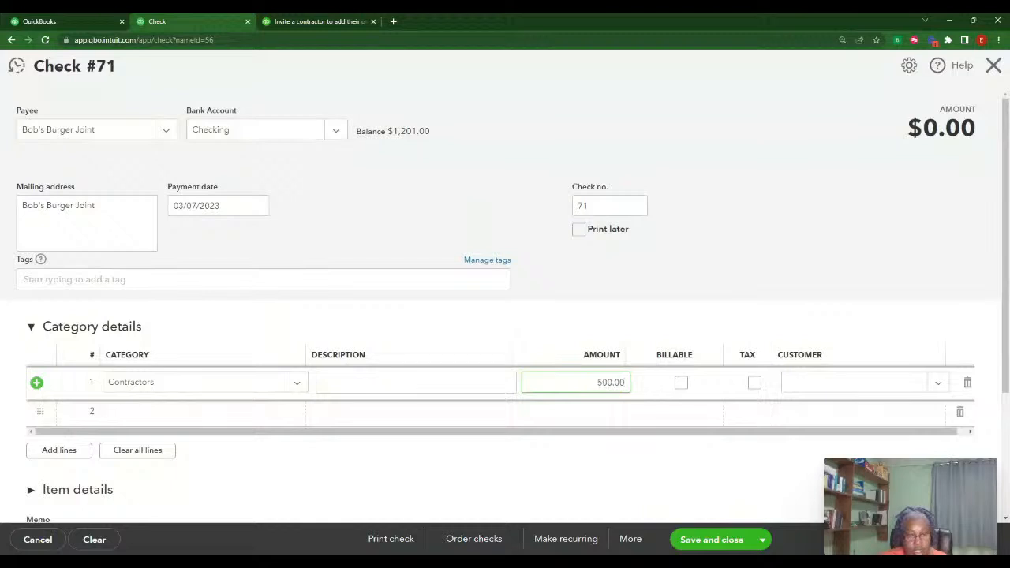
click(871, 384)
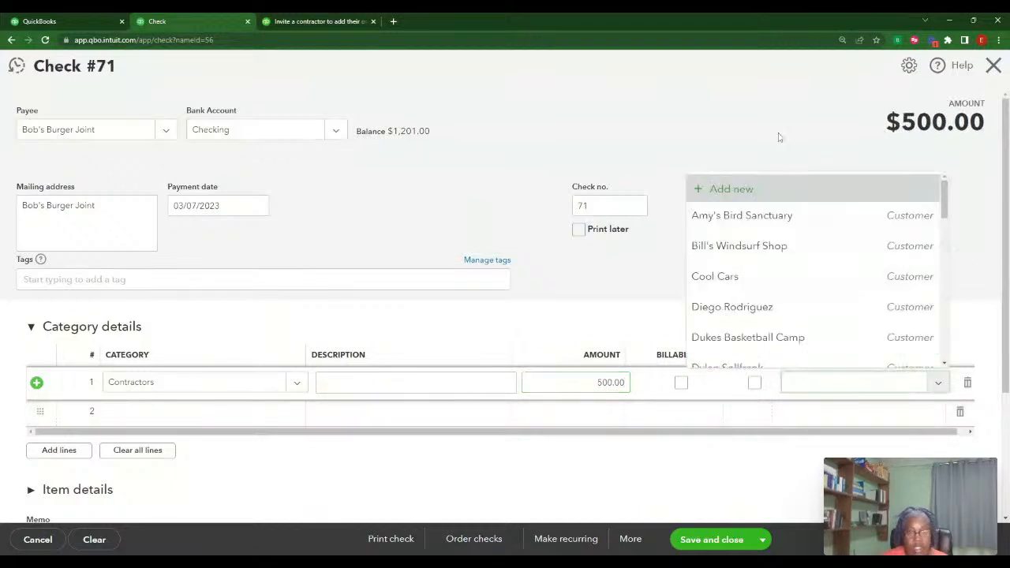
click(779, 138)
scroll(924, 392, down, 3)
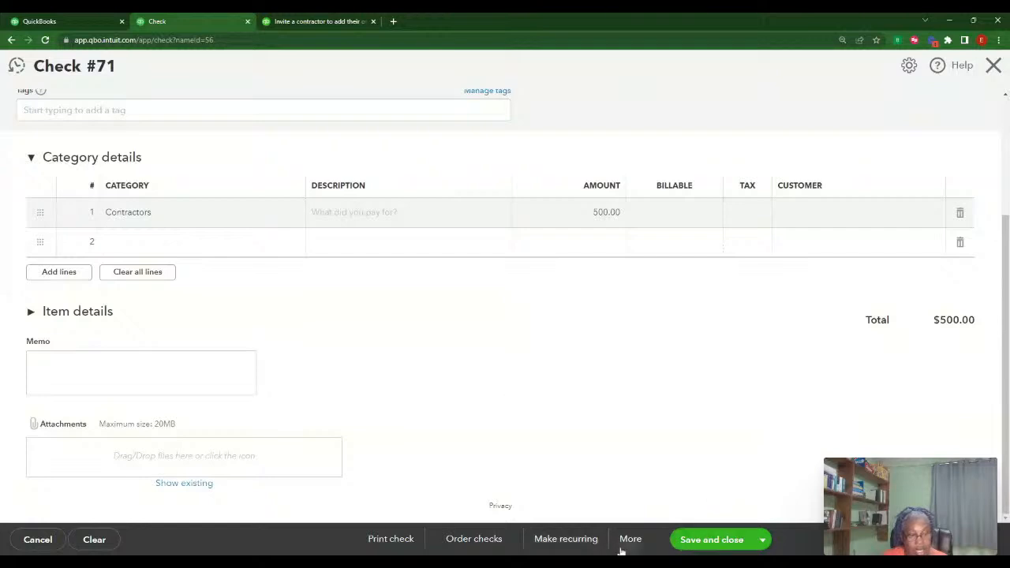
scroll(714, 399, up, 3)
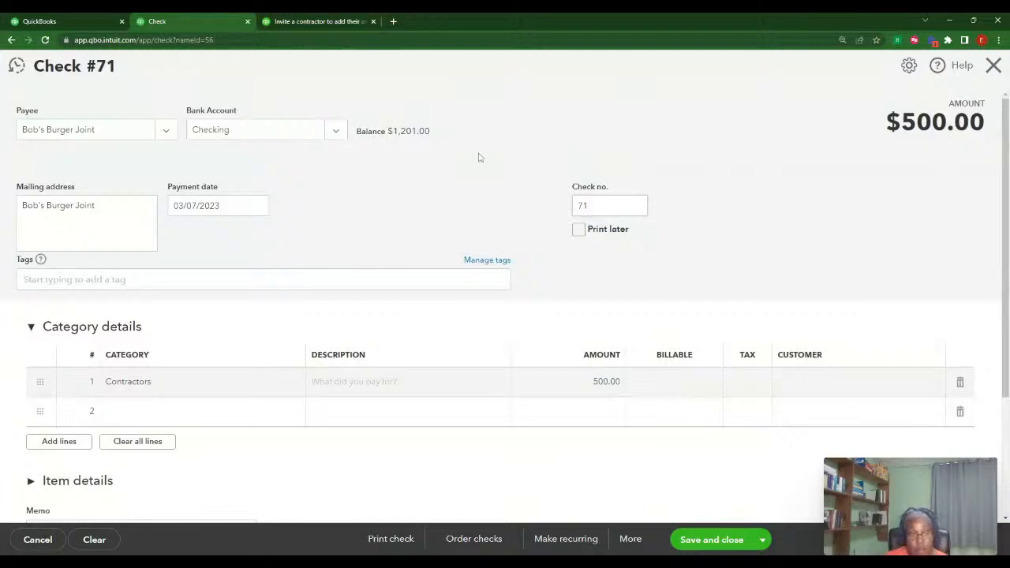
Toggle Print later on and back off so the check number stays 71
click(580, 229)
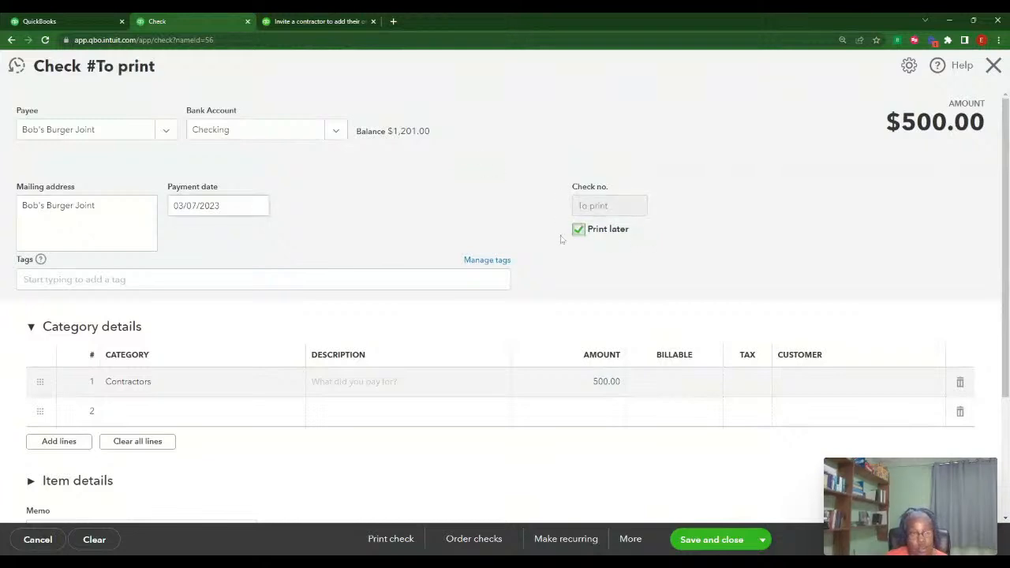
scroll(728, 329, down, 2)
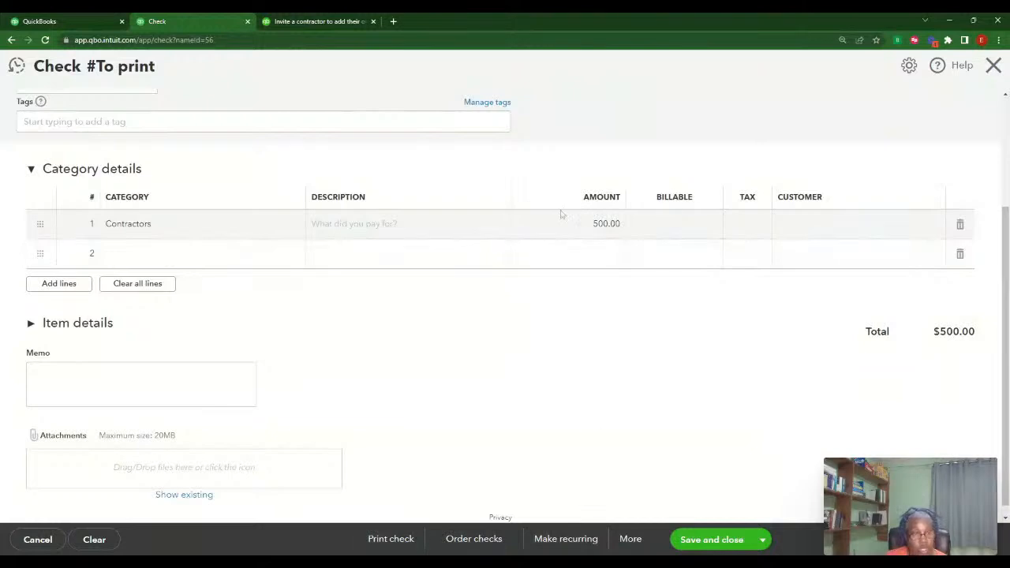
scroll(521, 212, up, 2)
click(582, 235)
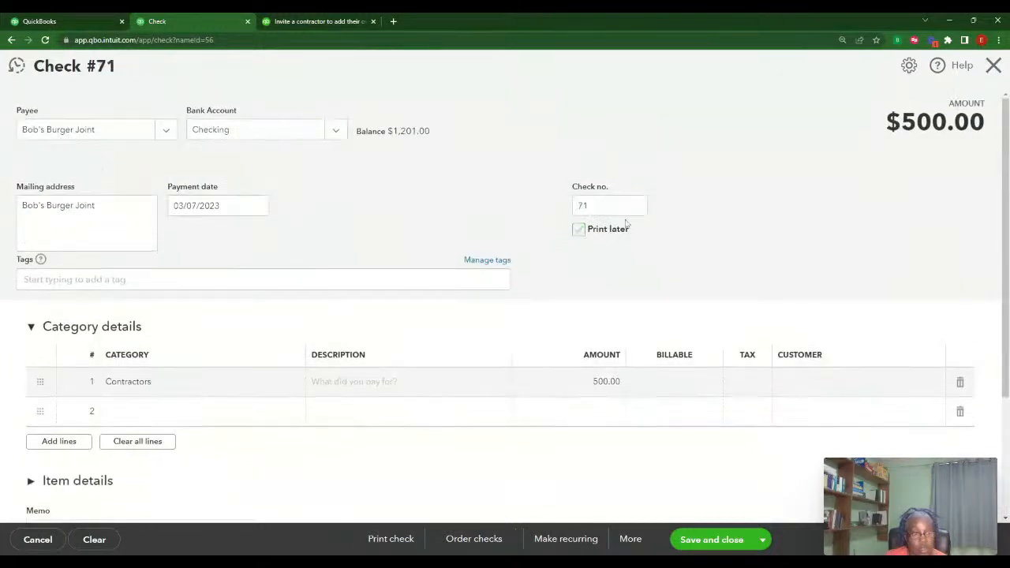
scroll(614, 336, down, 2)
scroll(688, 158, up, 2)
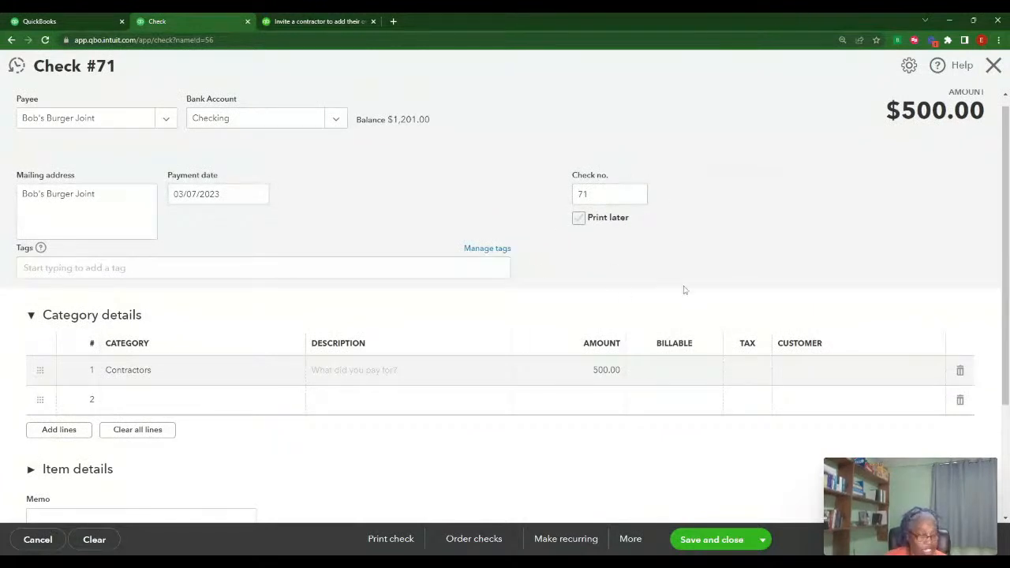
Save the $500.00 check via Print check, then dismiss the print setup
click(379, 542)
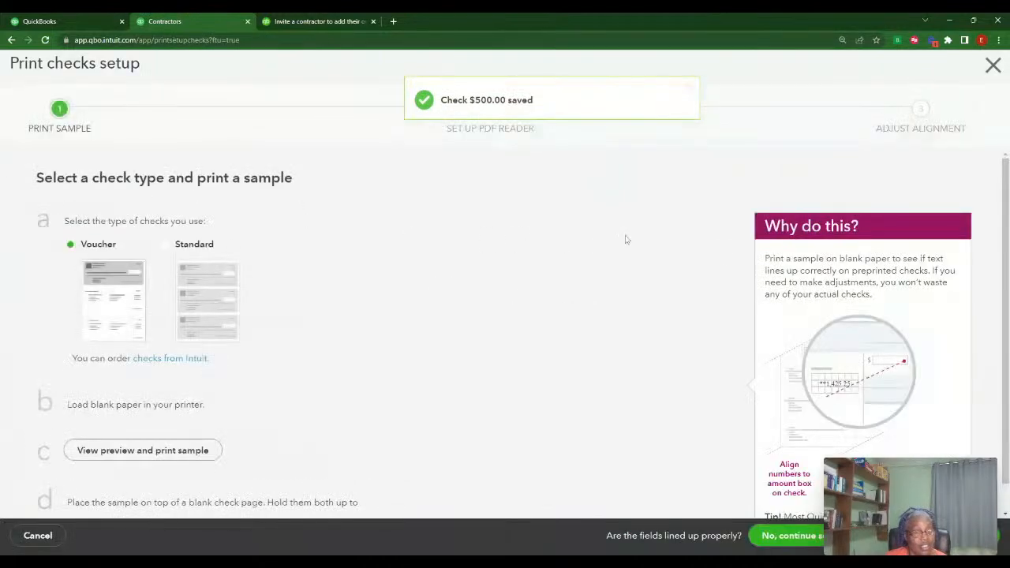
click(992, 66)
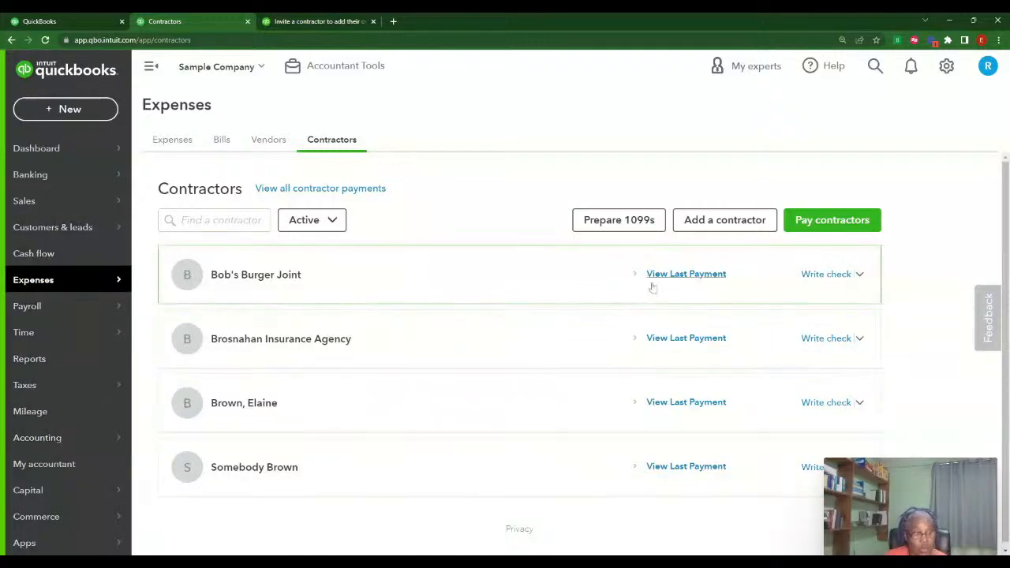
click(32, 359)
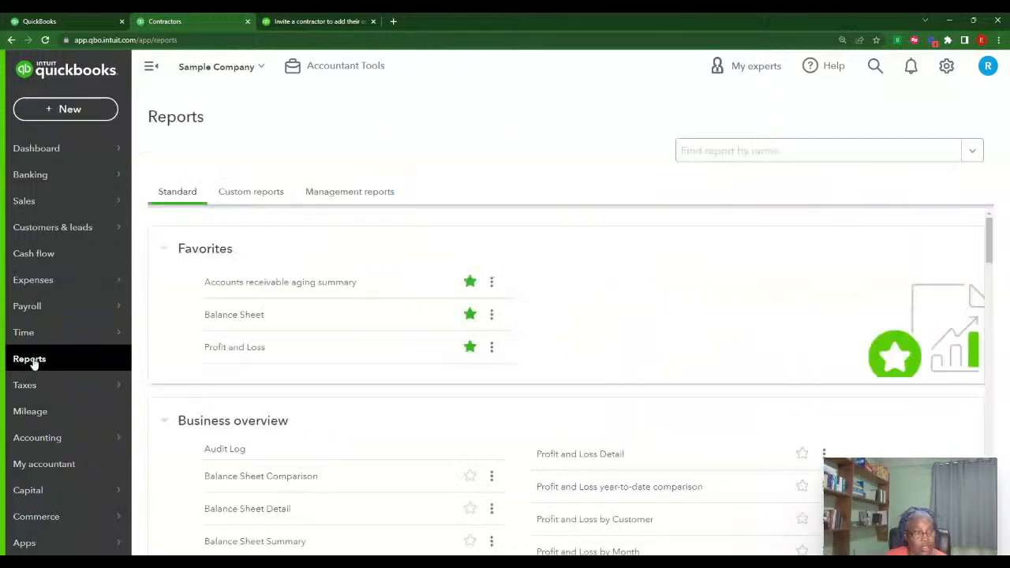
scroll(588, 373, down, 2)
scroll(584, 371, down, 5)
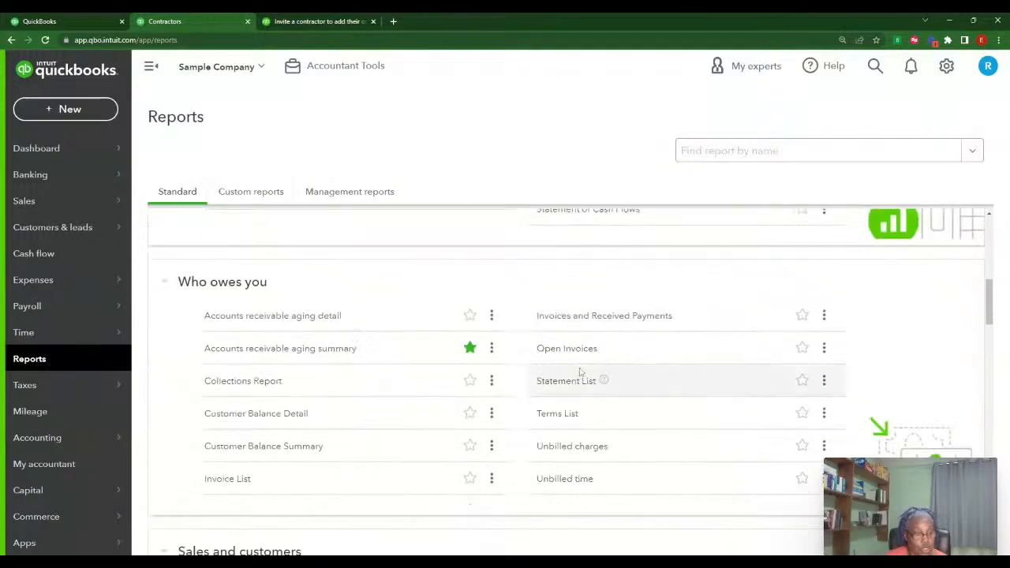
scroll(581, 371, down, 1)
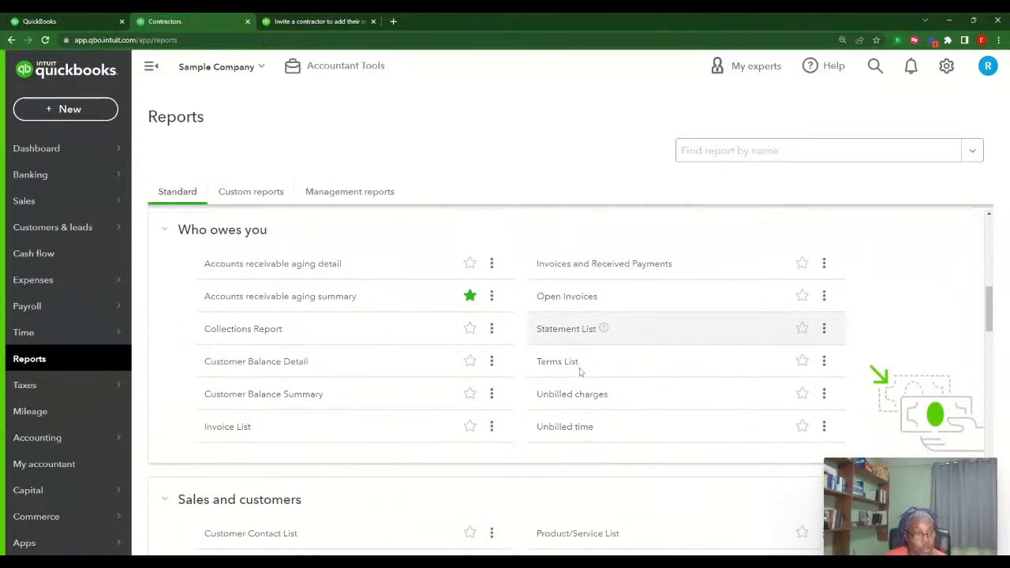
scroll(582, 375, down, 2)
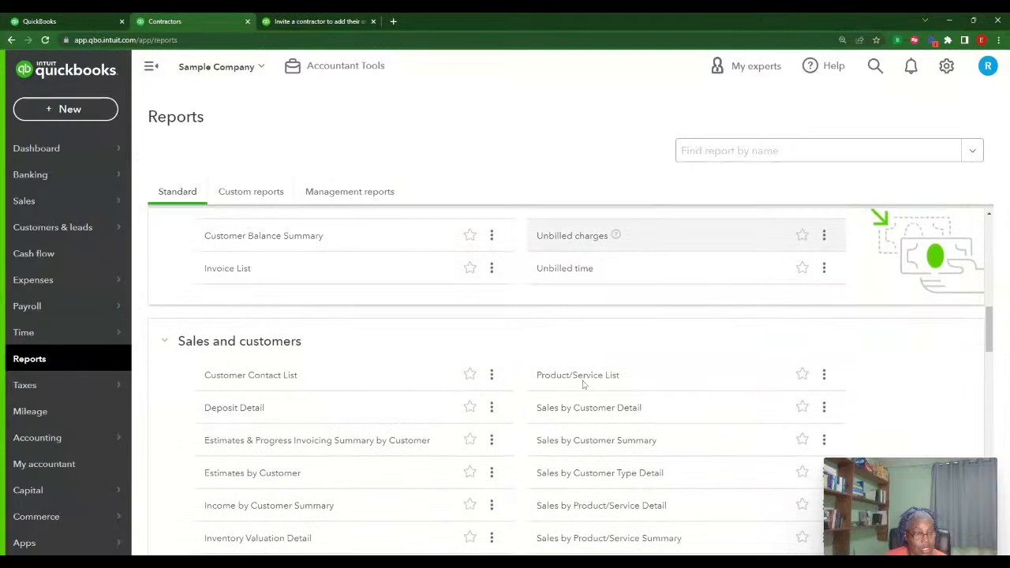
Run the 1099 Contractor Balance Summary for This Year, 01/01/2023 to 12/31/2023
scroll(581, 383, down, 6)
click(286, 357)
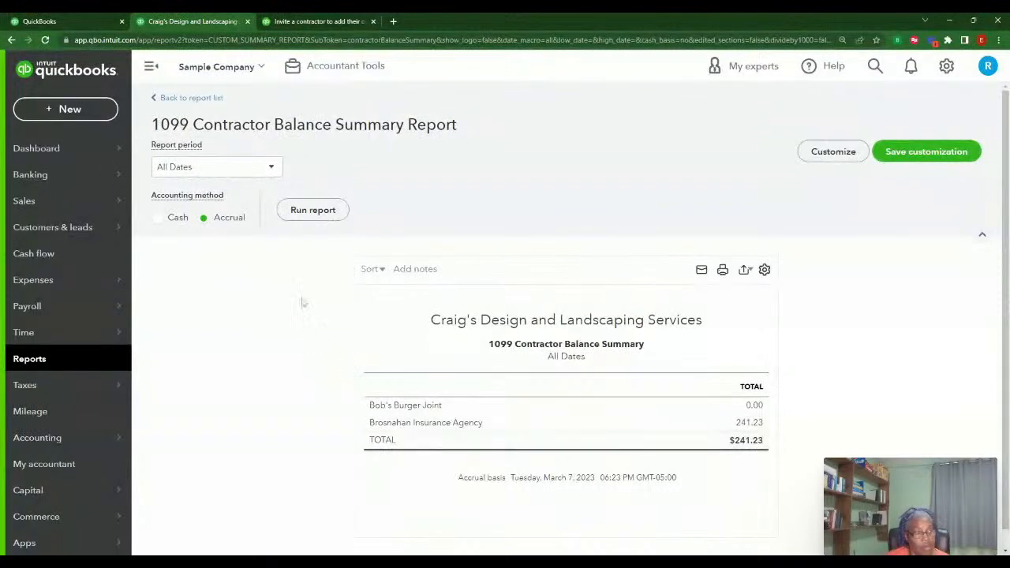
click(273, 170)
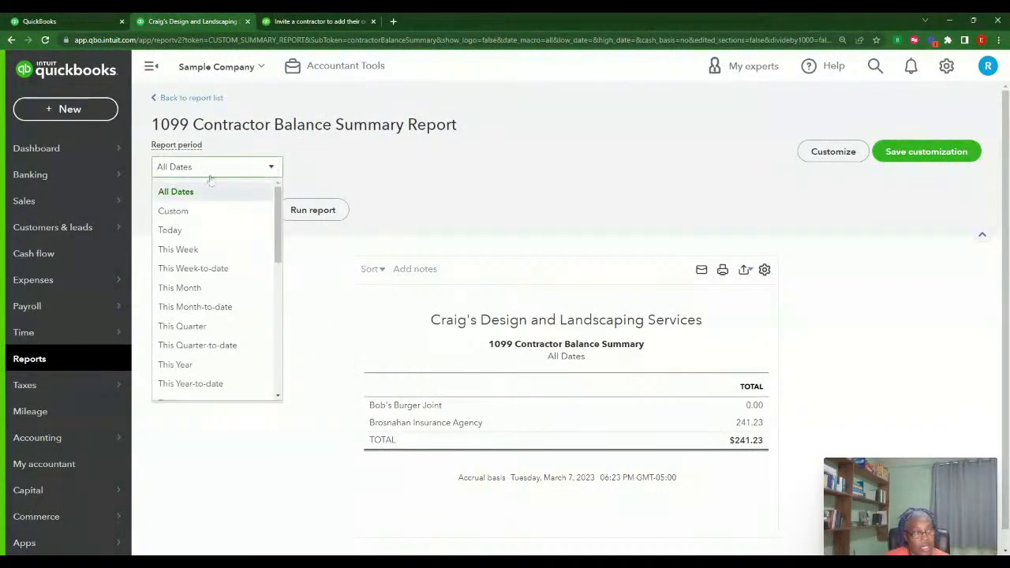
click(198, 365)
click(318, 213)
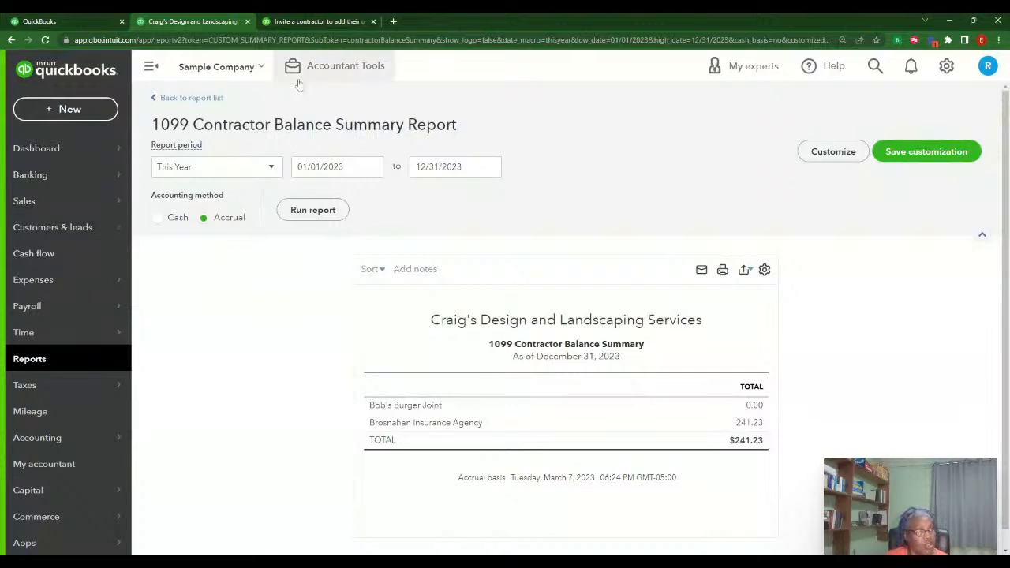
mouse_move(87, 332)
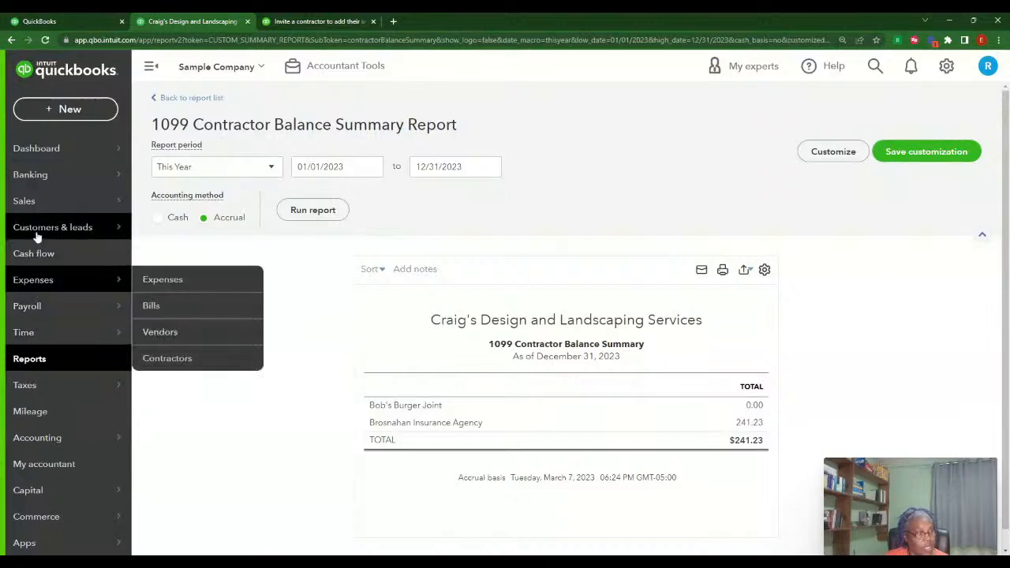
mouse_move(34, 222)
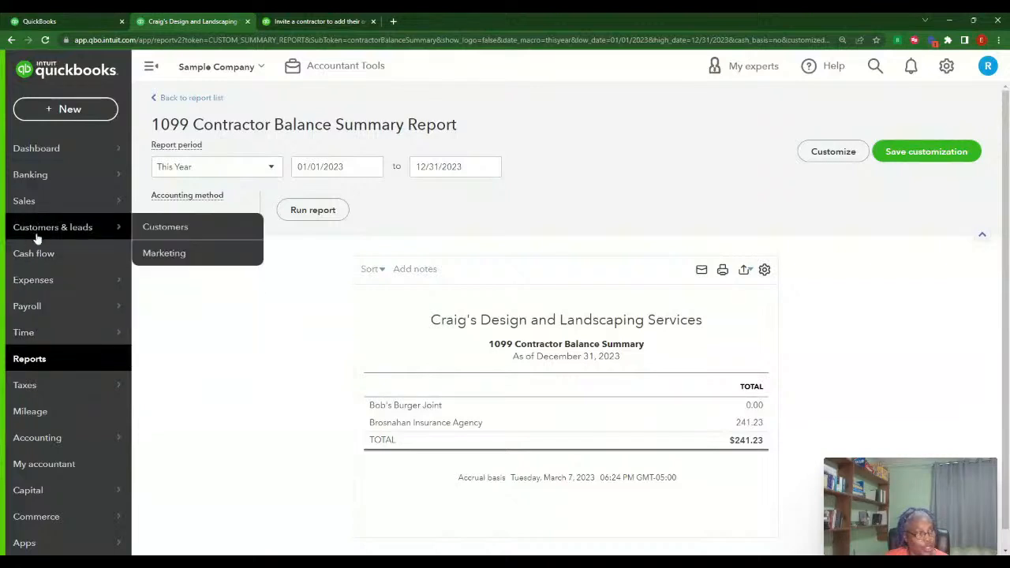
Open Bob's Burger Joint from Vendors, check its New transaction options, then return to Contractors
mouse_move(88, 285)
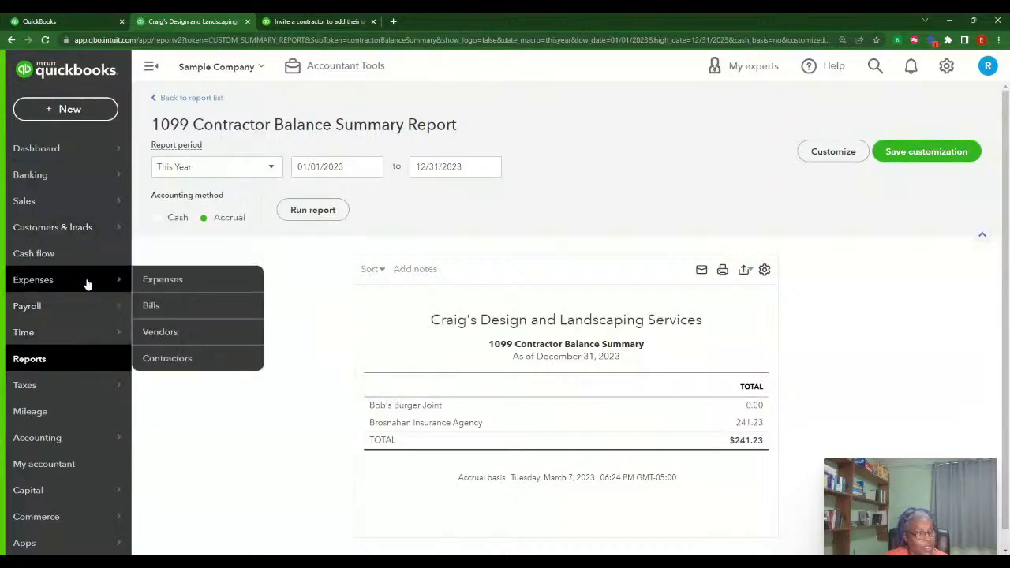
click(163, 332)
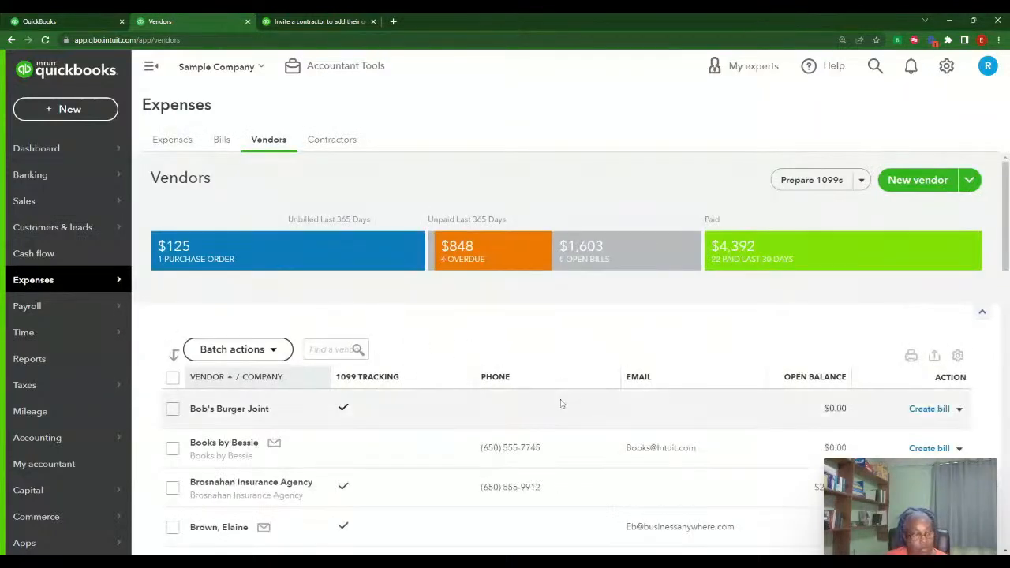
scroll(561, 403, down, 1)
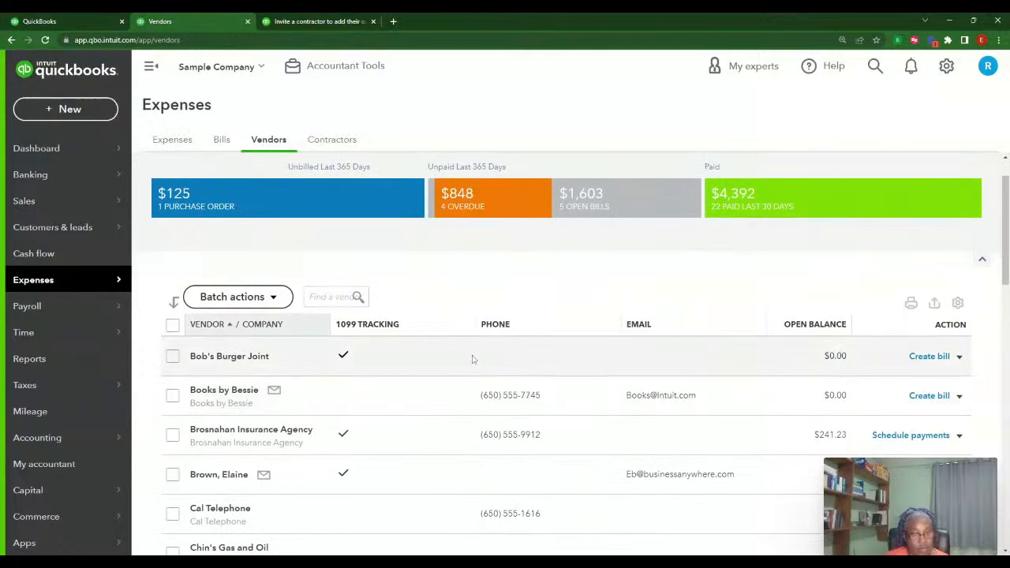
click(230, 357)
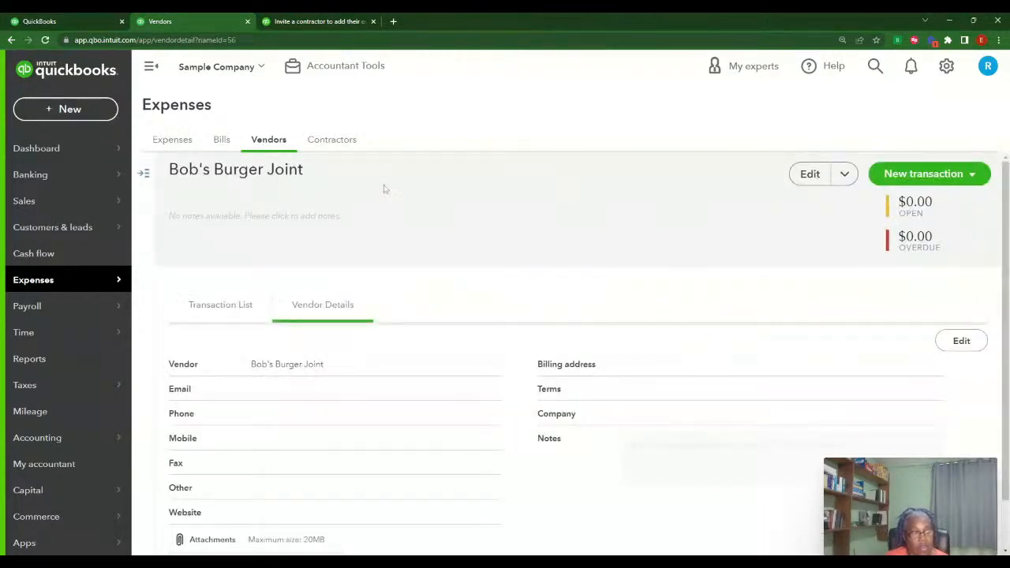
scroll(308, 295, down, 1)
scroll(308, 304, up, 1)
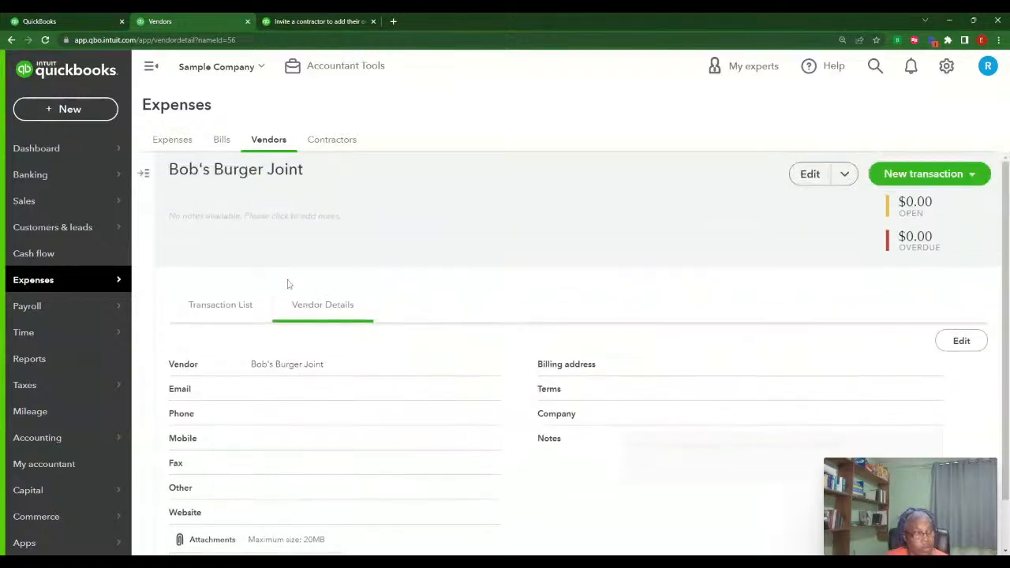
click(910, 180)
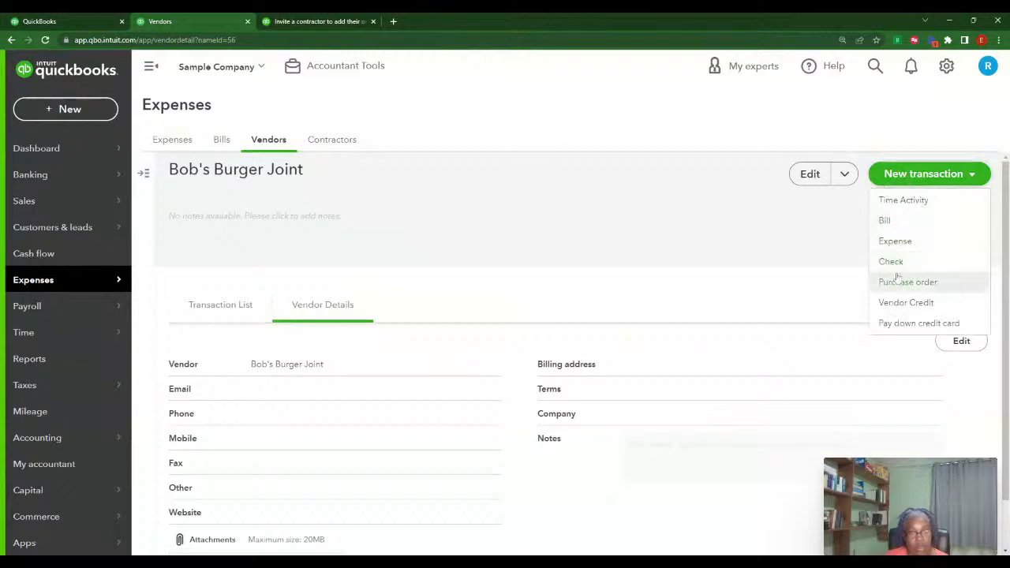
click(348, 149)
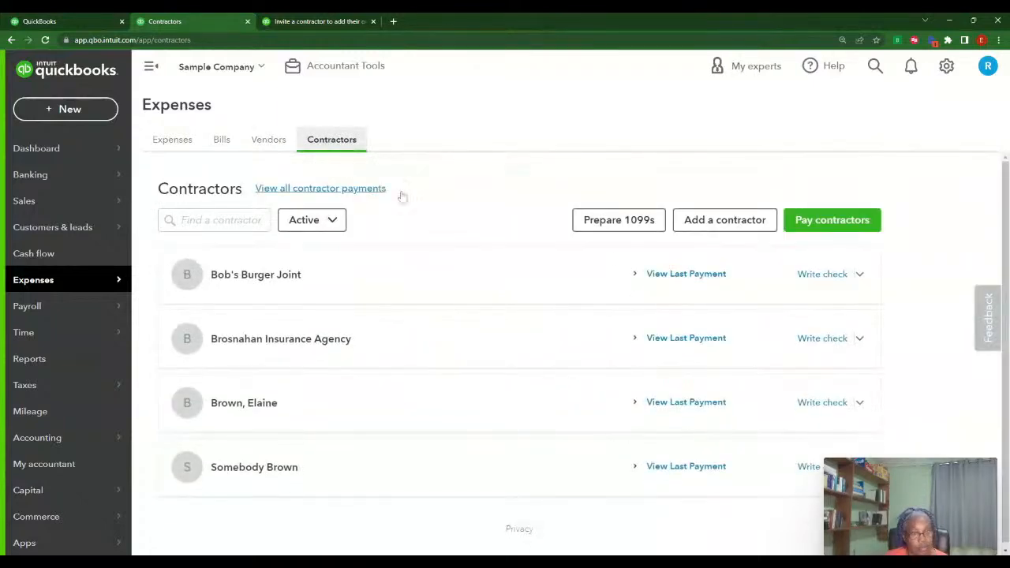
Write a $500 check to Bob's Burger Joint categorized as Contractors, then save and close
click(830, 276)
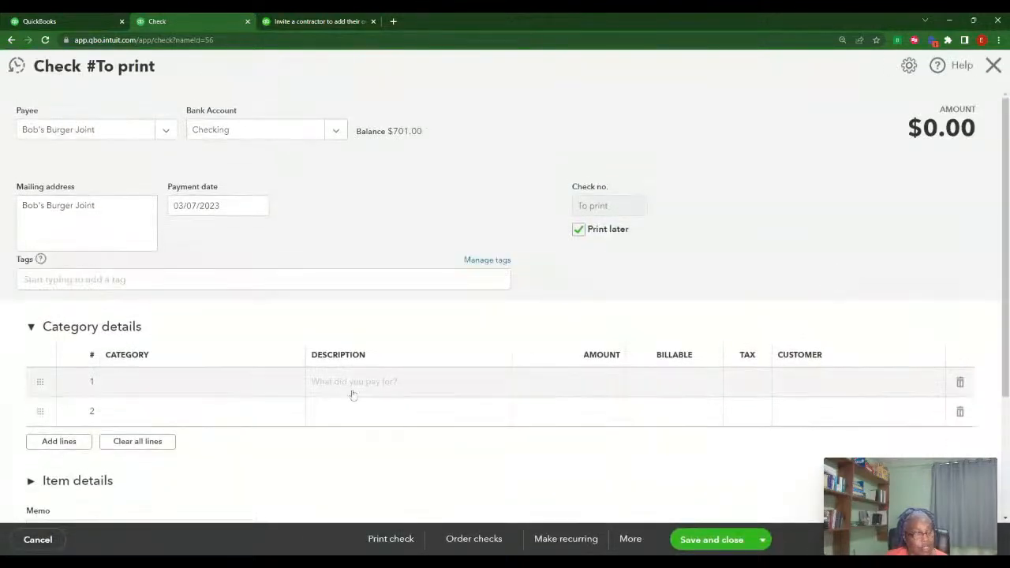
click(221, 384)
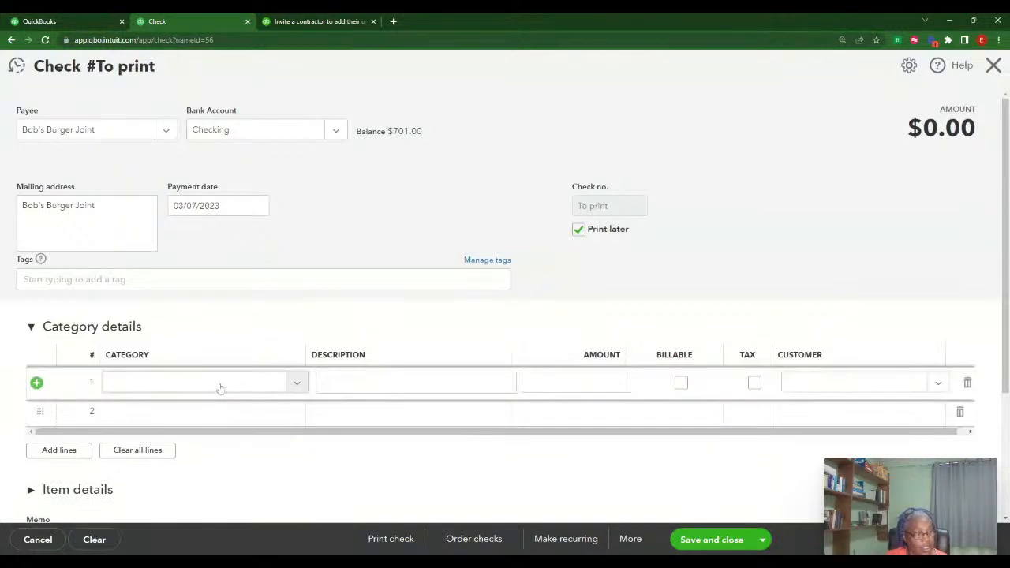
click(149, 385)
text(con)
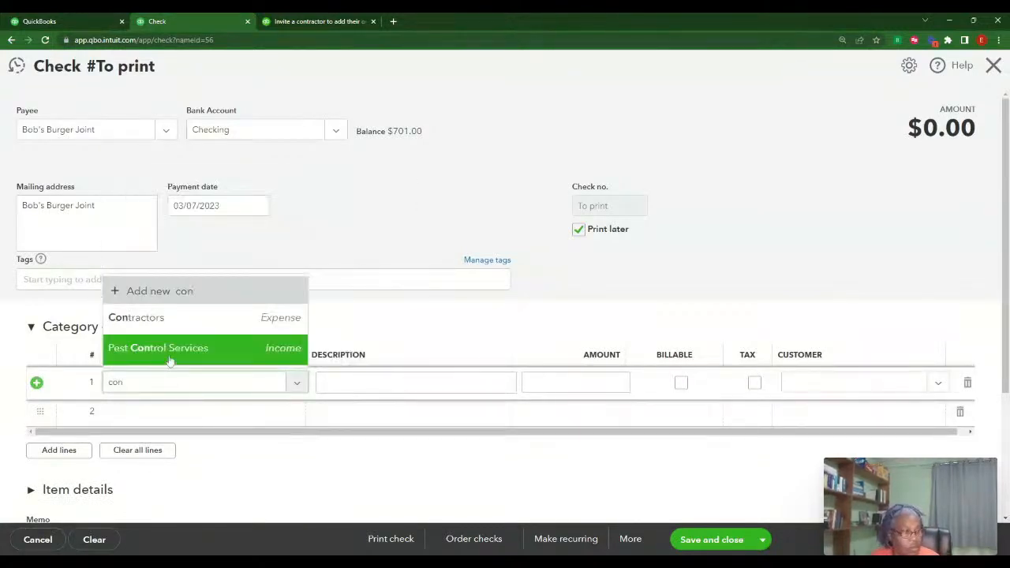
click(161, 319)
click(622, 382)
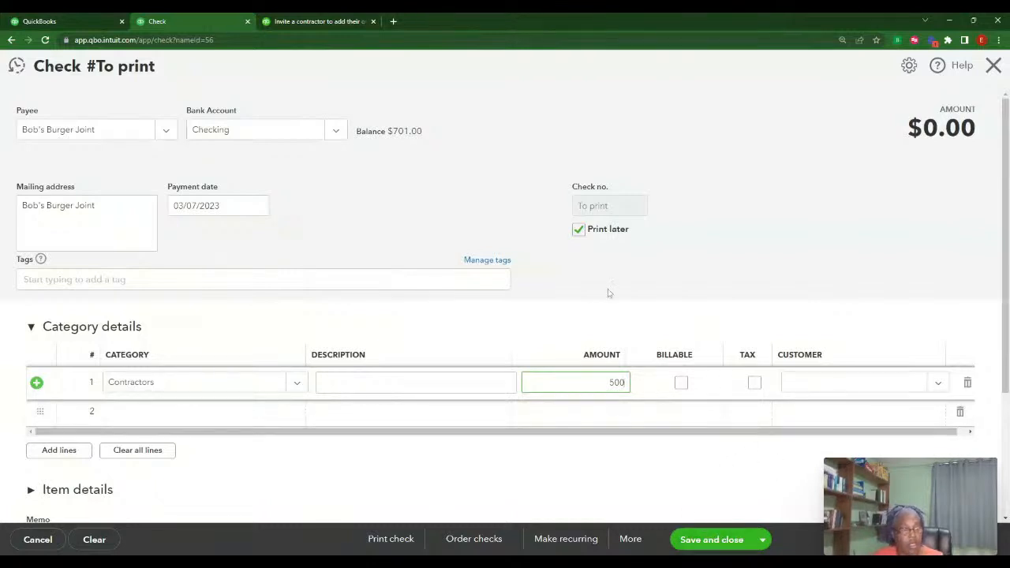
click(715, 544)
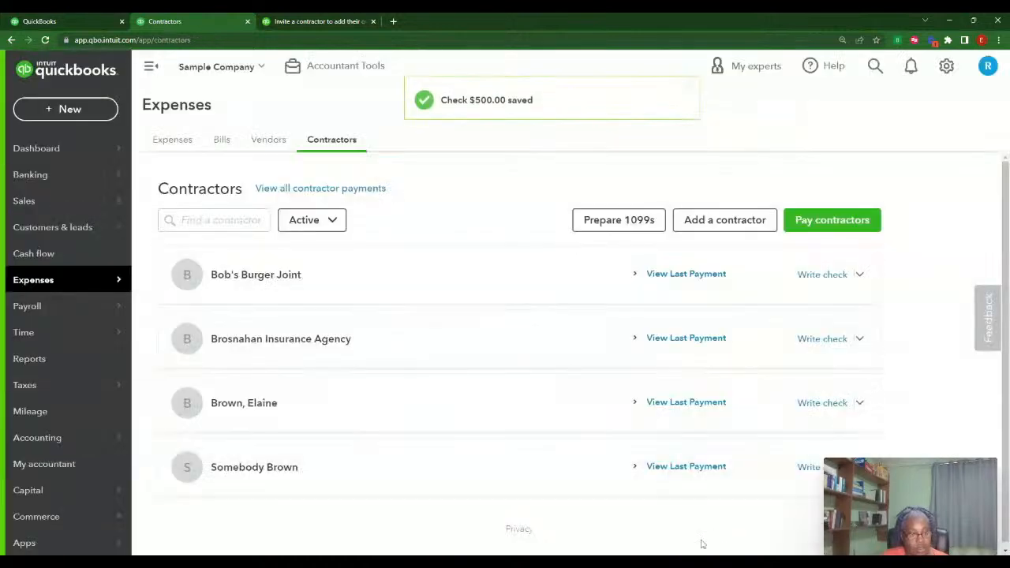
Open Contractors in a second tab, view contractor payments, then open the 1099 Contractor Balance Summary report
right_click(218, 19)
click(274, 97)
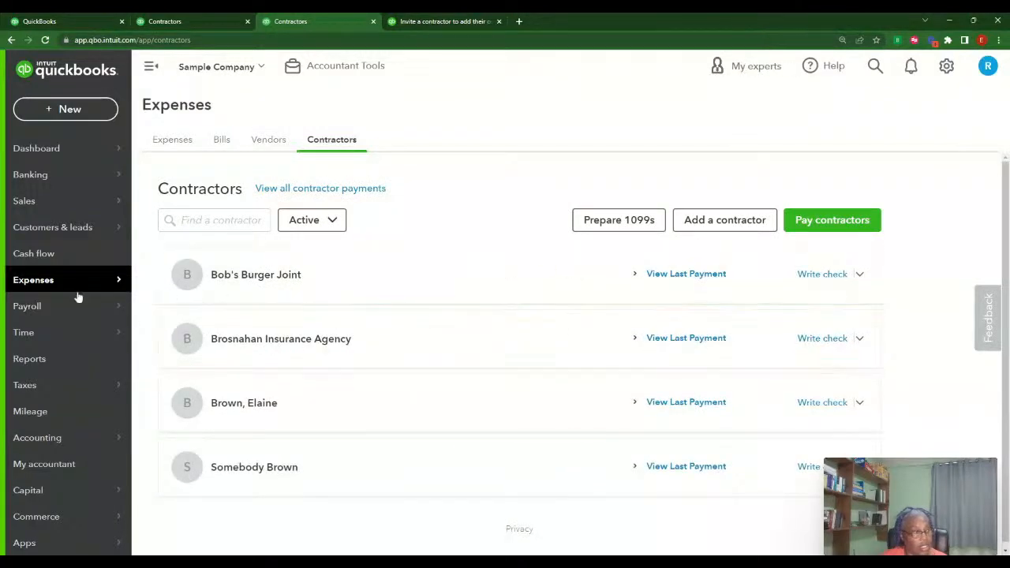
click(320, 190)
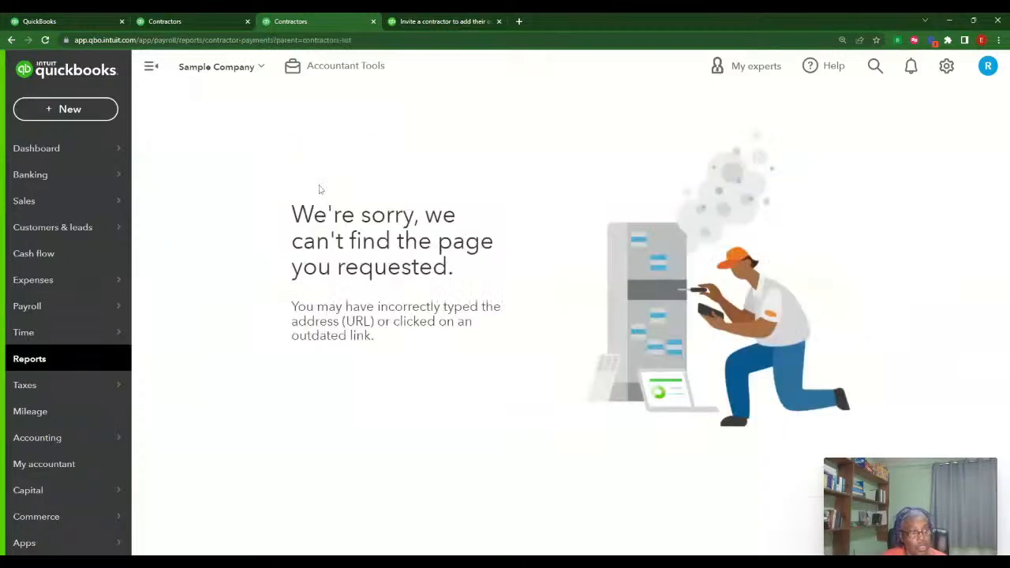
click(35, 365)
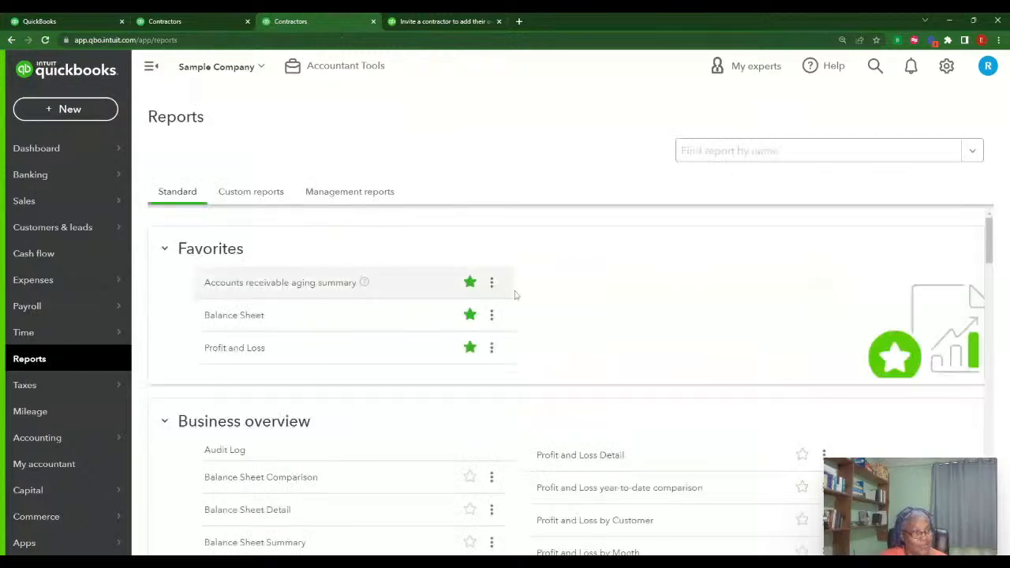
scroll(514, 364, down, 15)
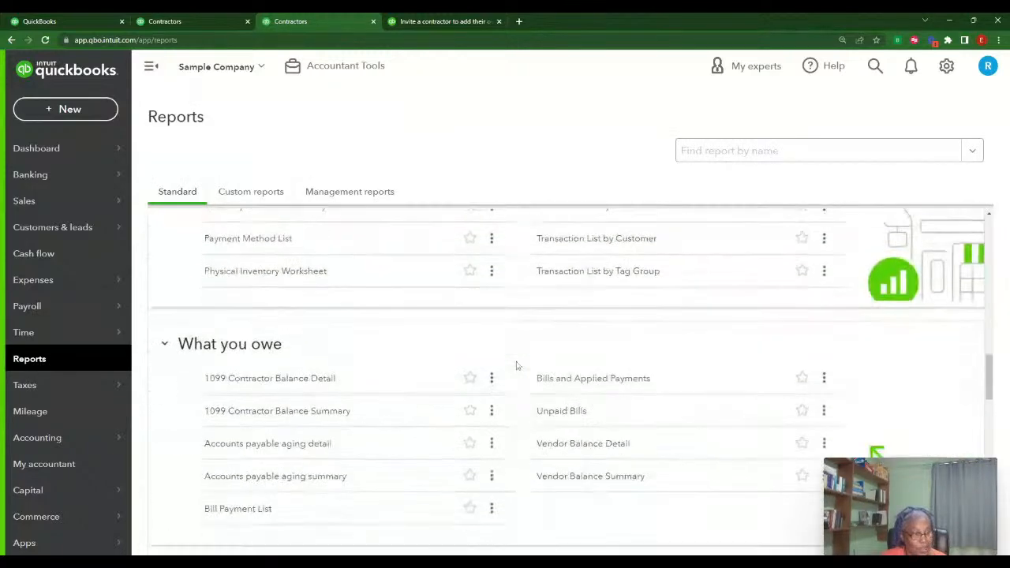
click(338, 357)
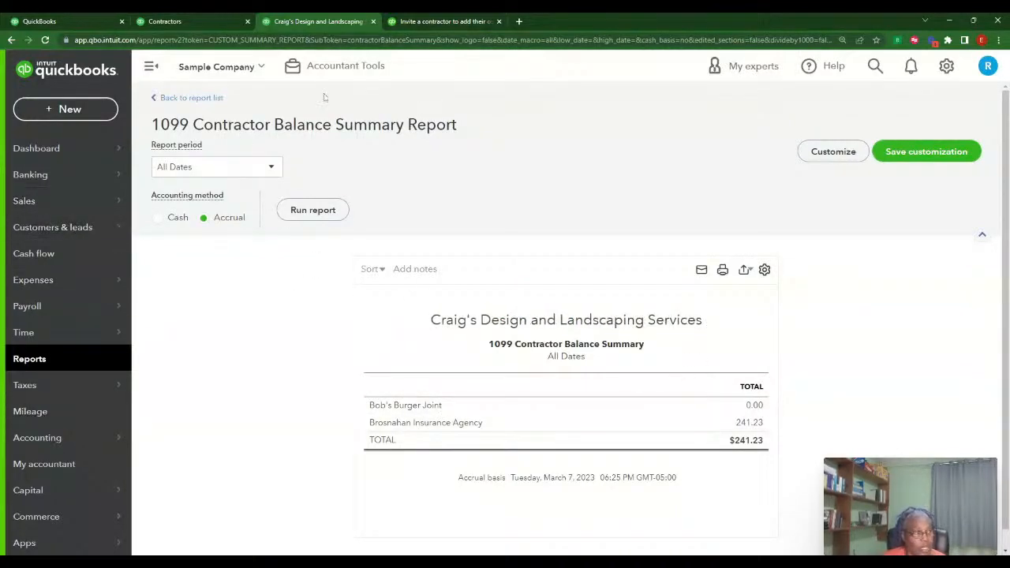
On the Contractors tab, review Bob's Burger Joint's $500.00 last payment and open its profile
click(199, 24)
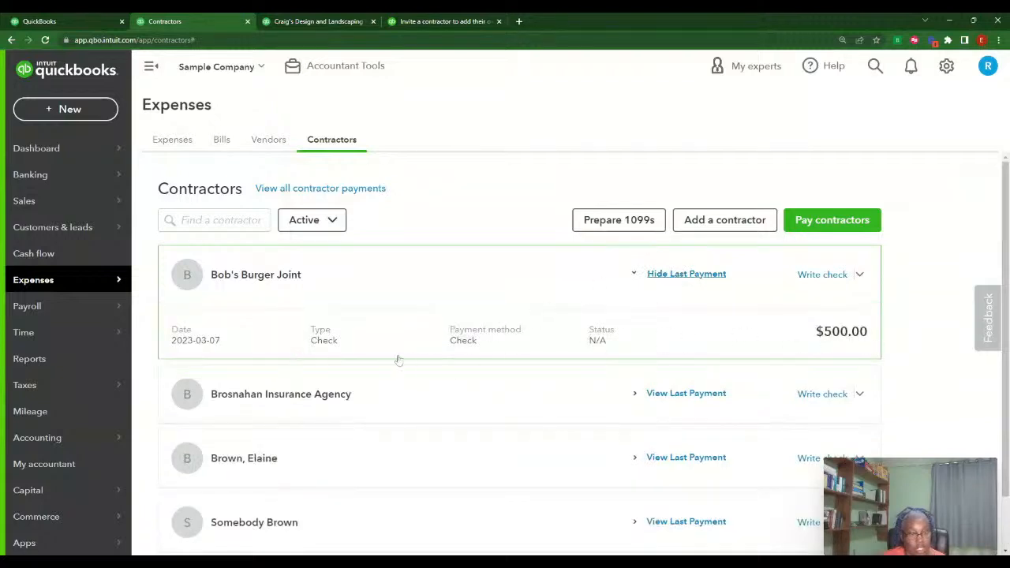
click(256, 278)
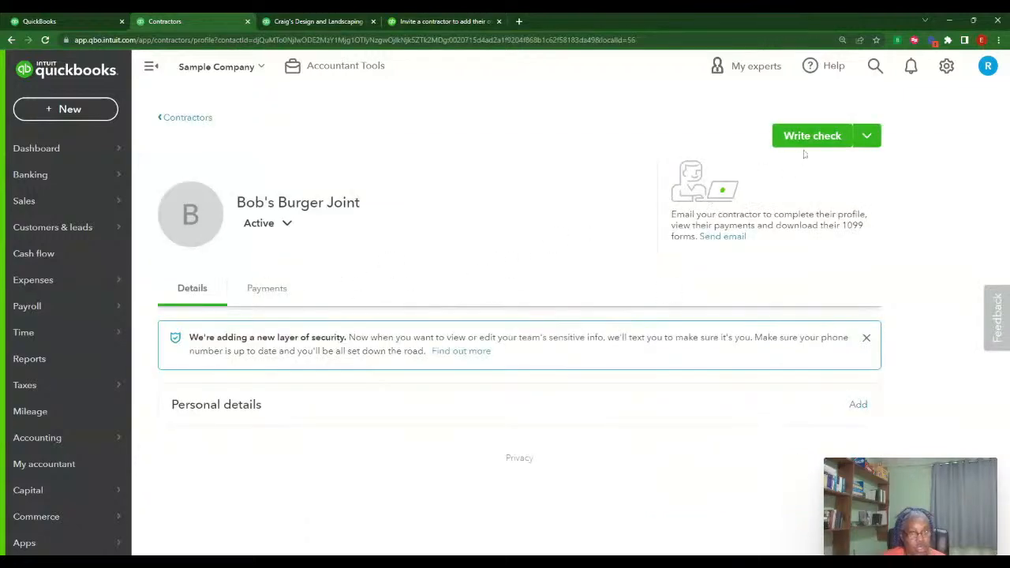
click(176, 120)
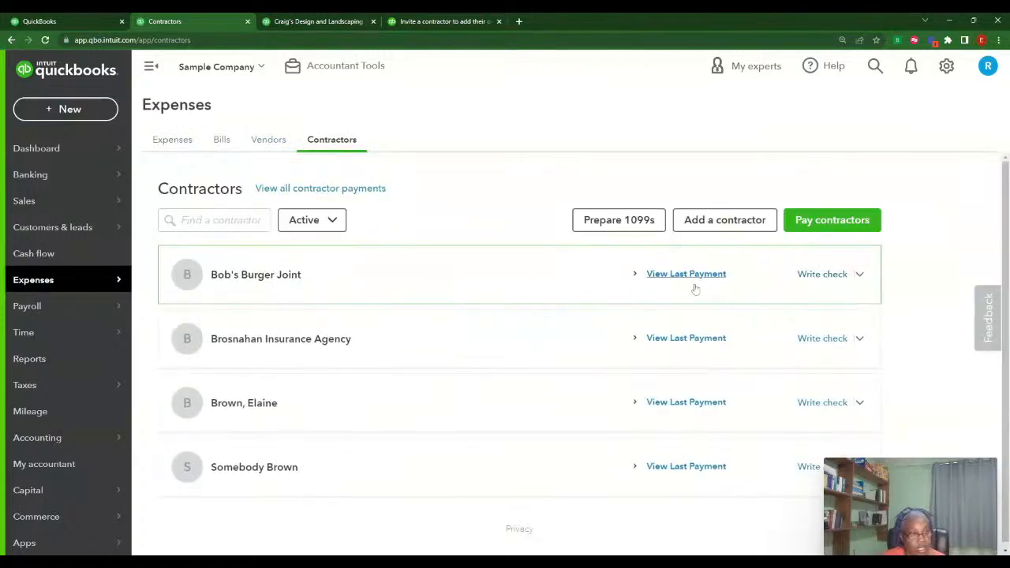
click(859, 274)
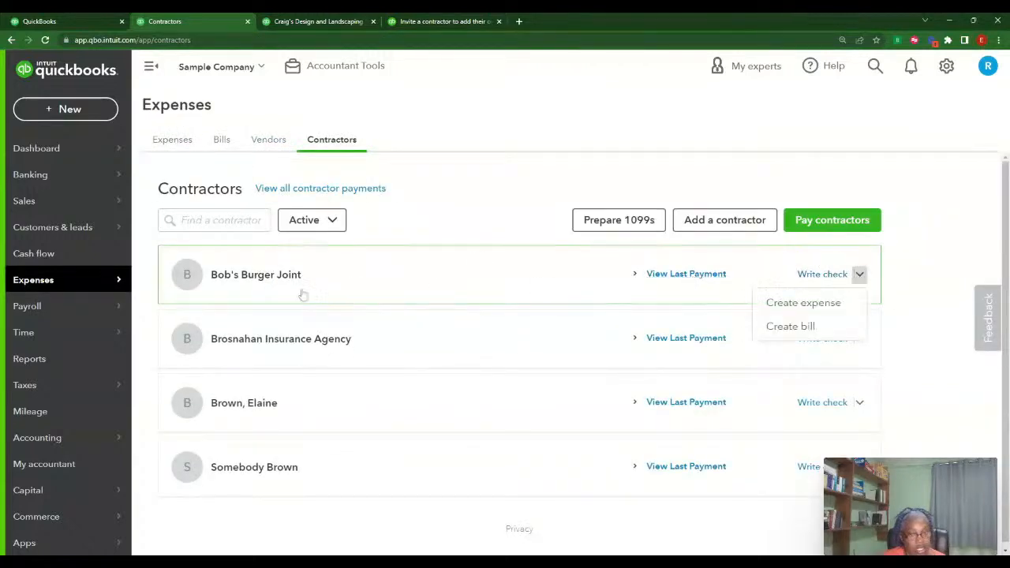
click(230, 278)
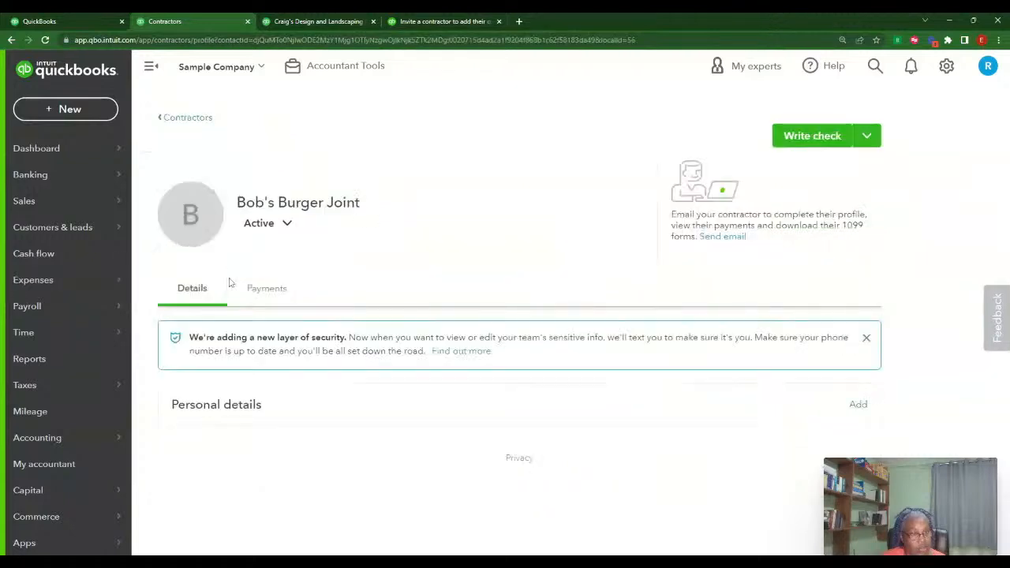
Try editing Bob's Burger Joint's personal details as Individual, then close unsaved and return to Contractors
click(240, 411)
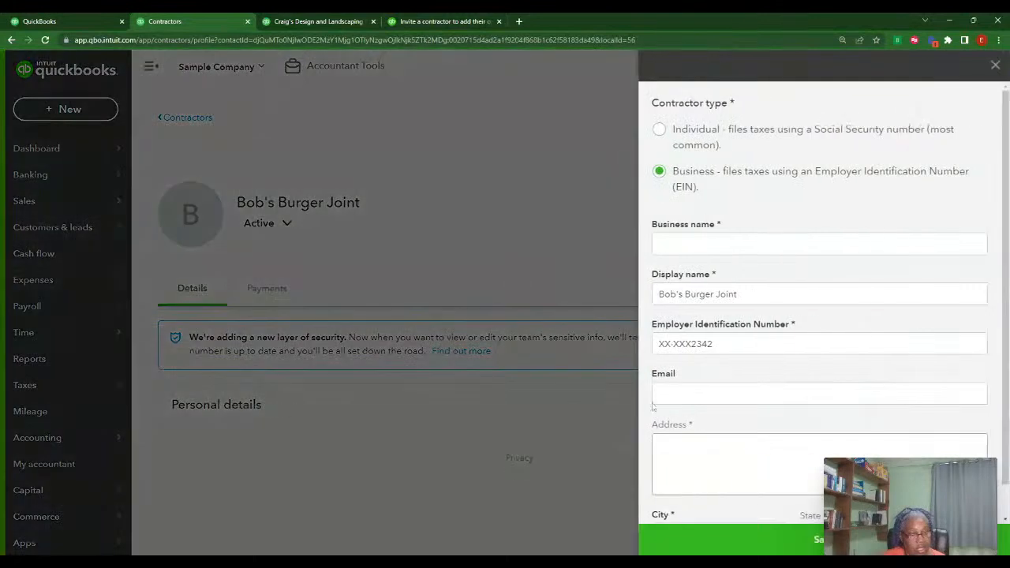
scroll(918, 287, down, 1)
scroll(918, 292, up, 1)
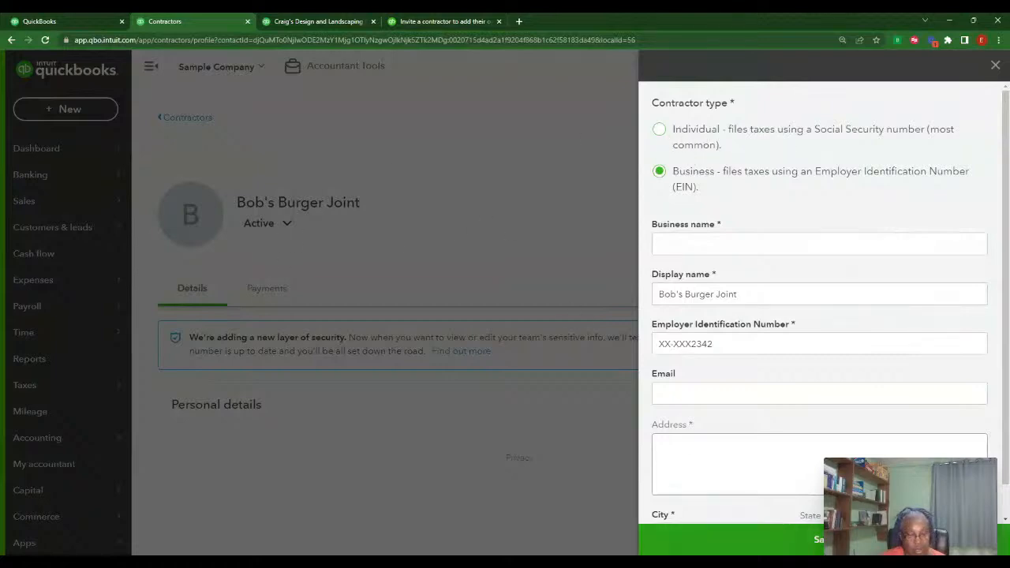
click(823, 540)
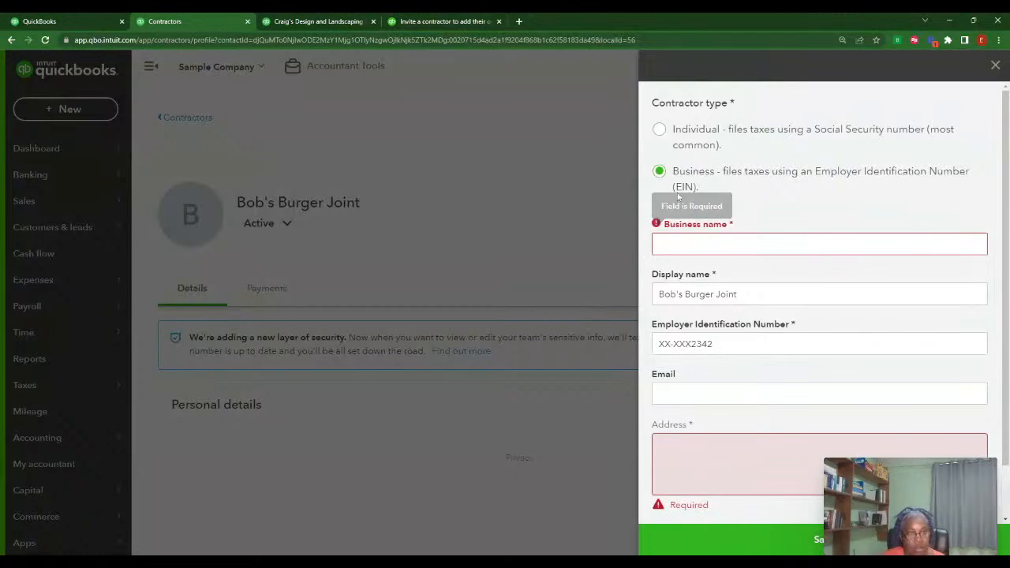
click(659, 131)
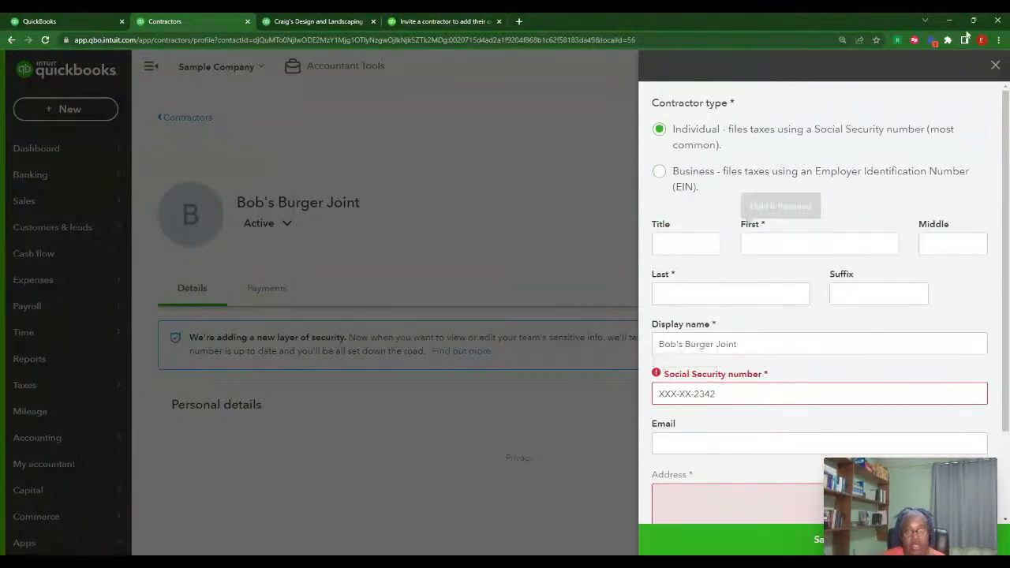
click(995, 65)
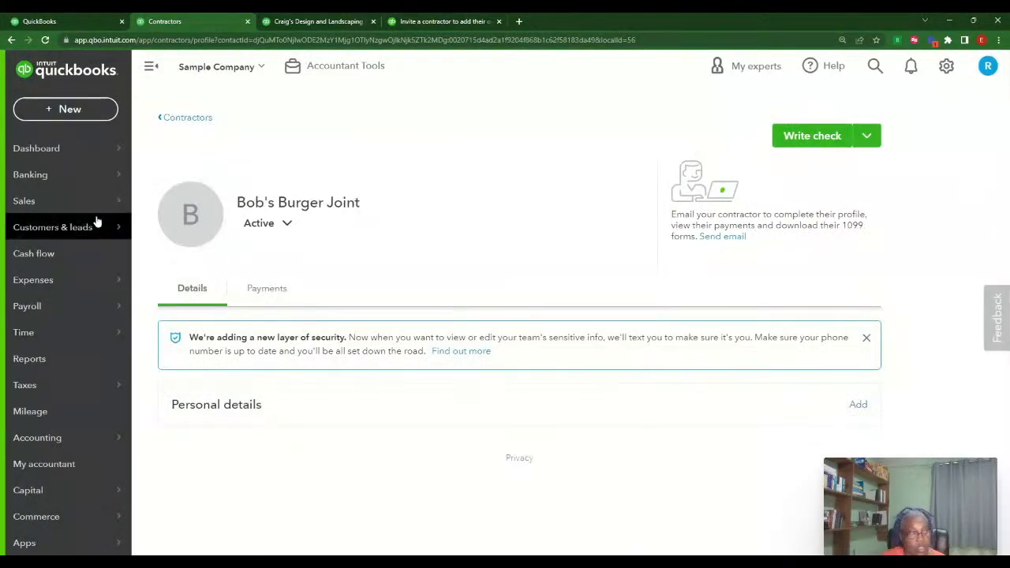
click(183, 117)
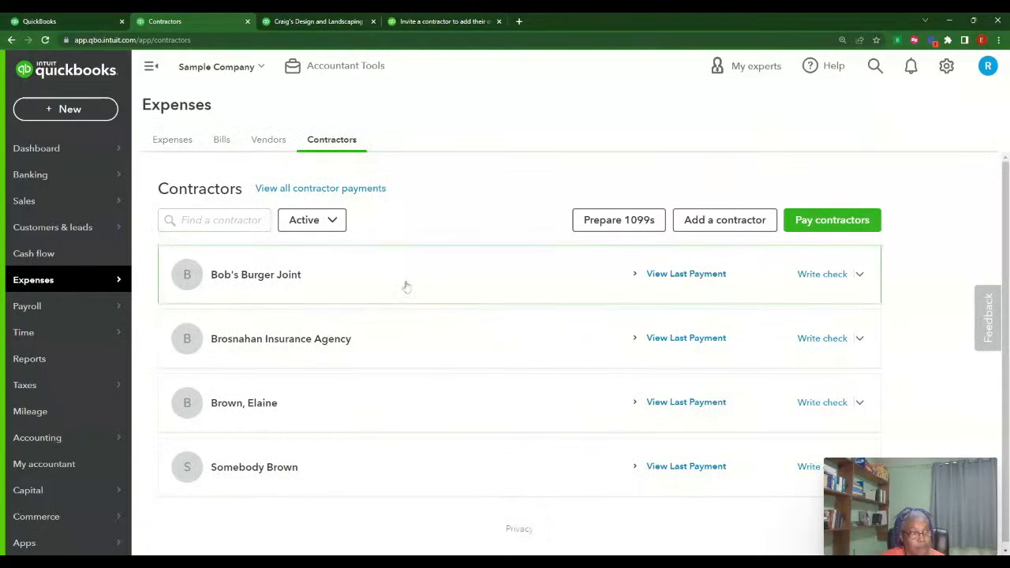
Show Bob's Burger Joint's transaction list and inspect one of its $500.00 Contractors checks
click(272, 142)
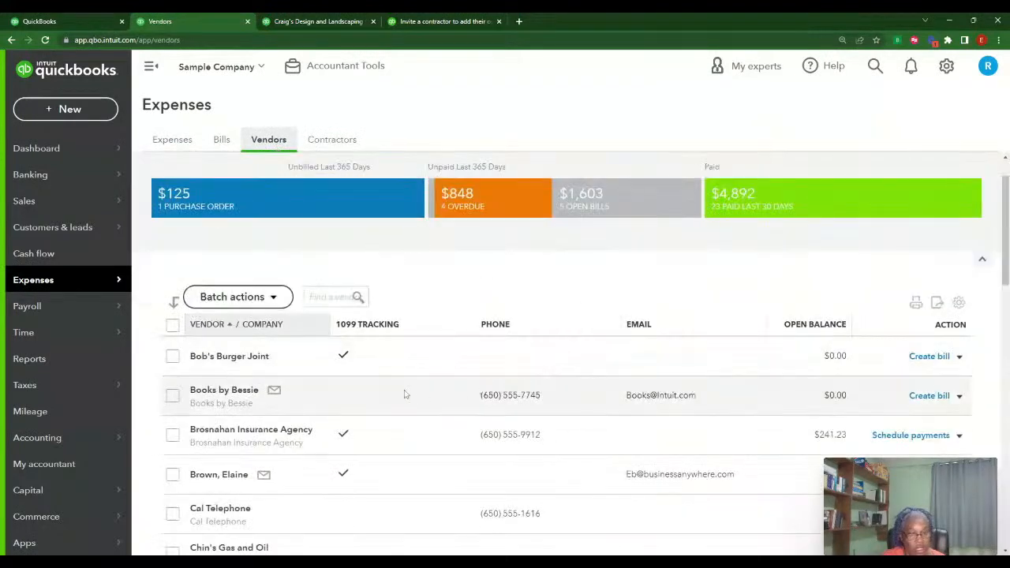
click(230, 357)
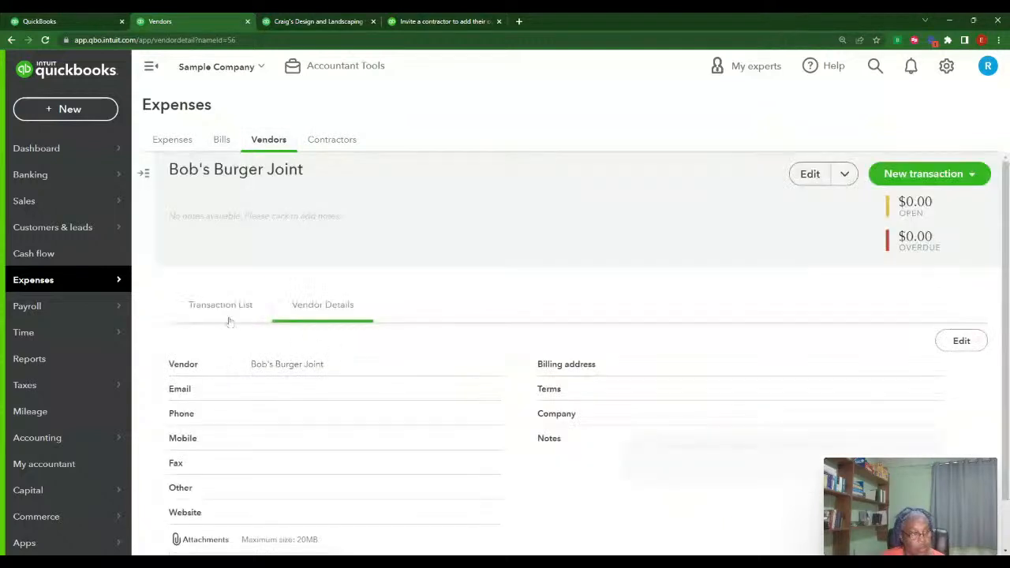
click(225, 309)
scroll(652, 393, down, 2)
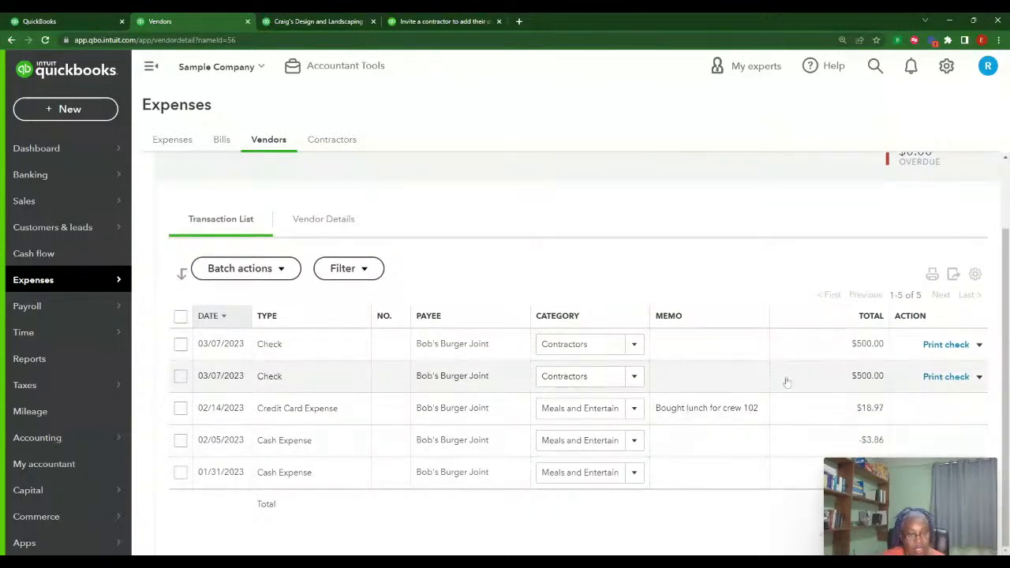
click(434, 348)
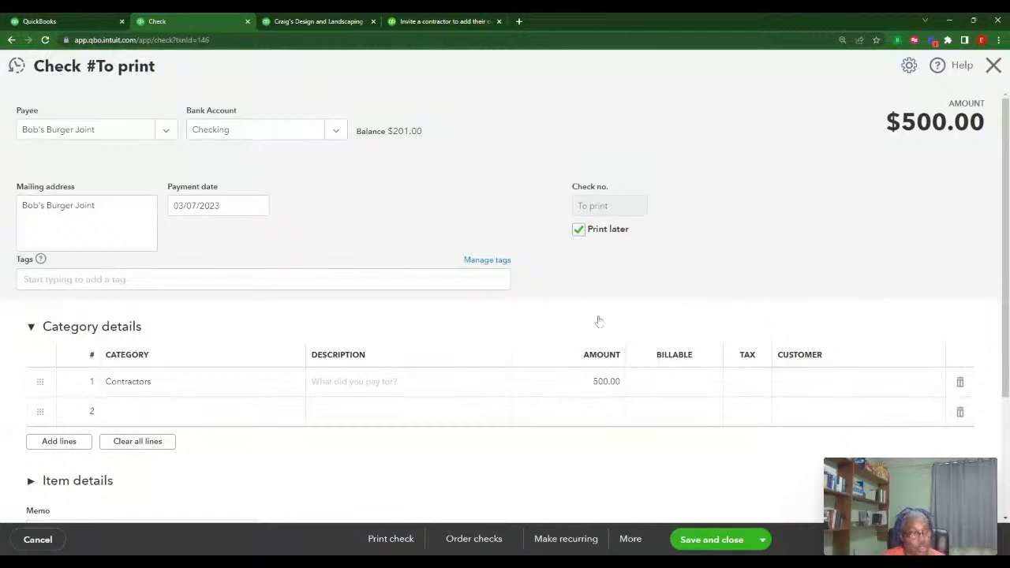
scroll(599, 322, down, 1)
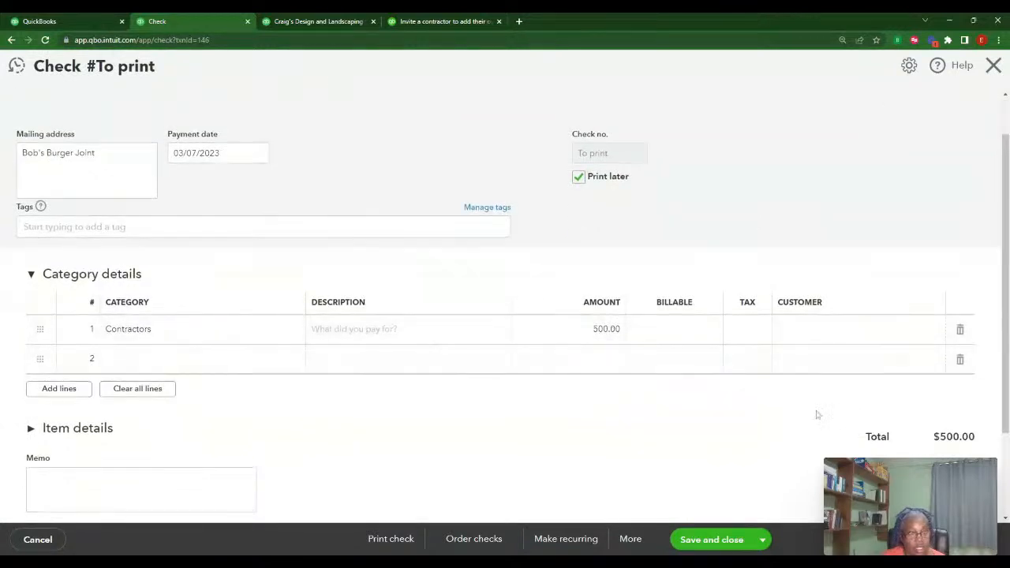
scroll(846, 300, up, 1)
click(991, 67)
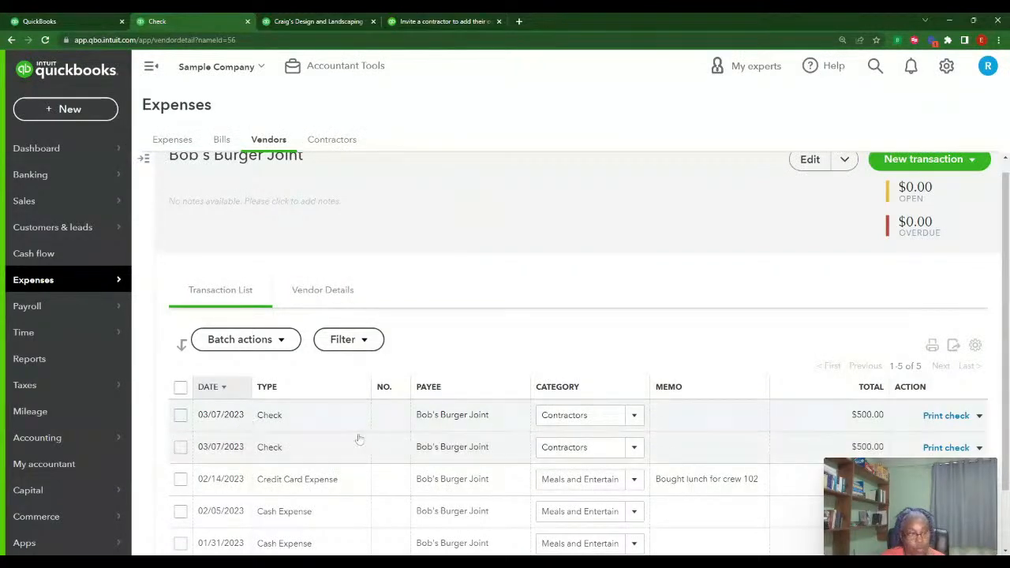
scroll(840, 226, up, 1)
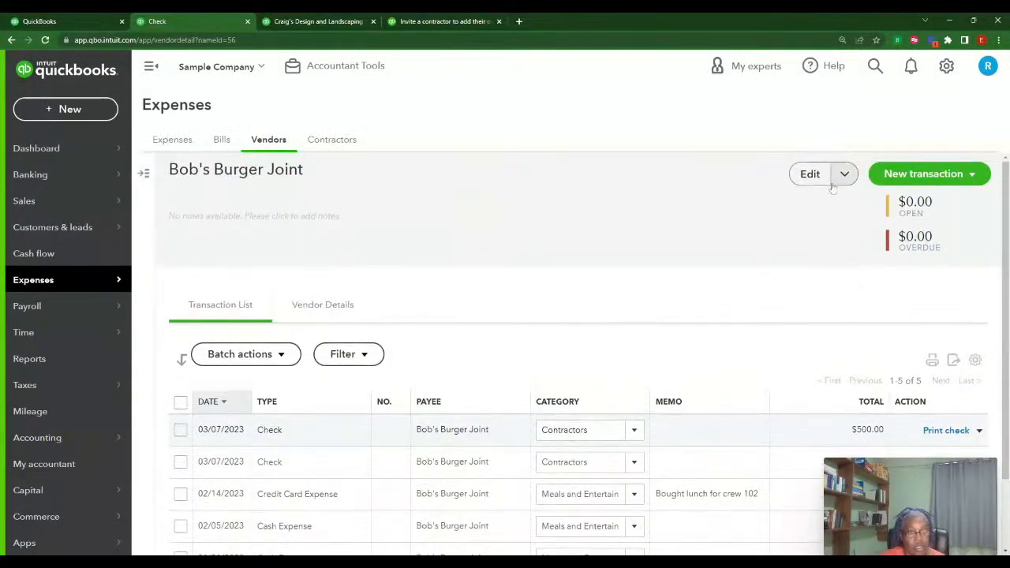
Set Bob's Burger Joint's default expense category to Contractors, then bring up the 1099 report
click(810, 174)
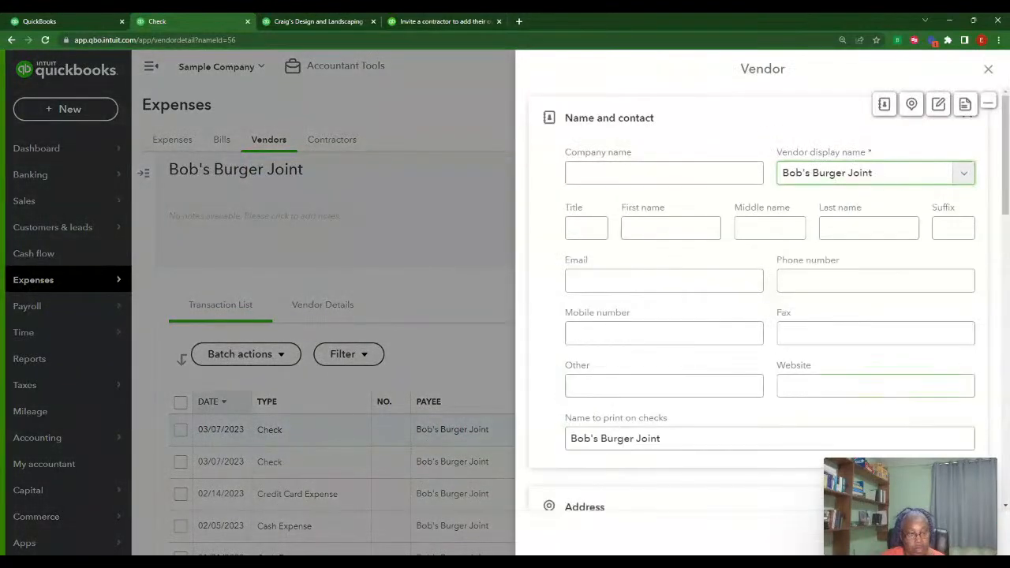
scroll(868, 403, down, 3)
scroll(823, 372, down, 6)
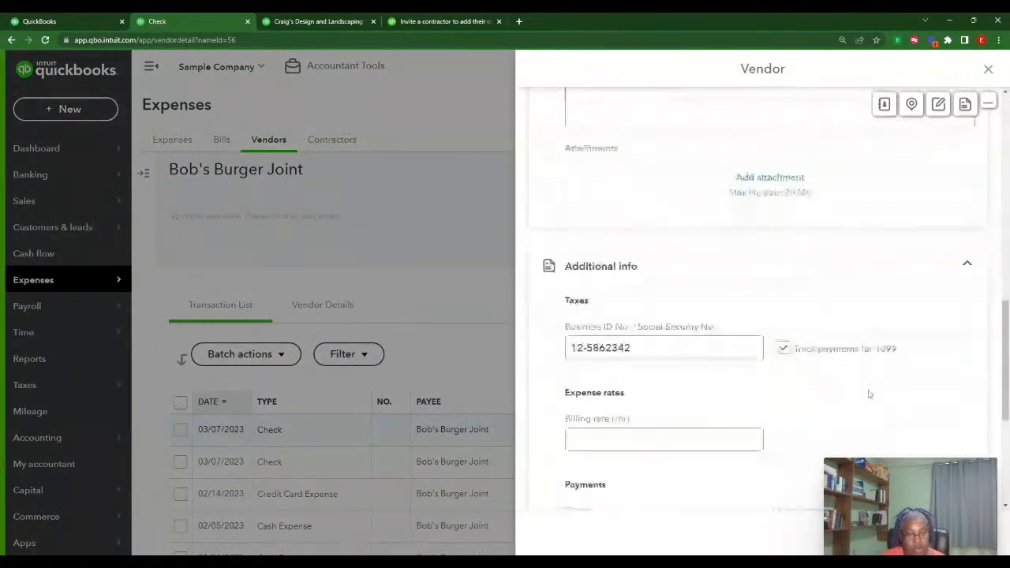
scroll(860, 379, up, 2)
scroll(858, 387, down, 3)
scroll(859, 387, down, 3)
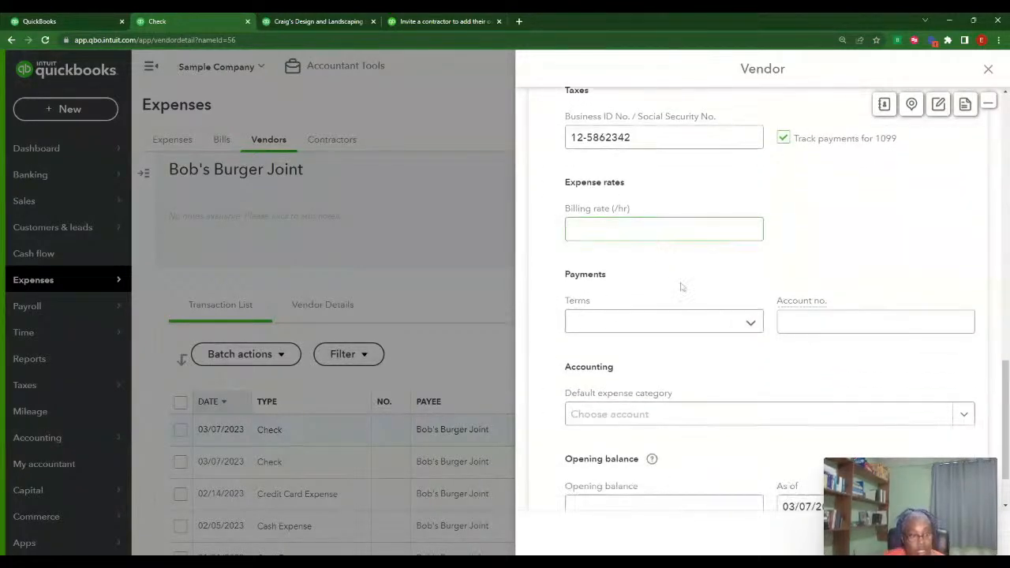
scroll(787, 369, down, 1)
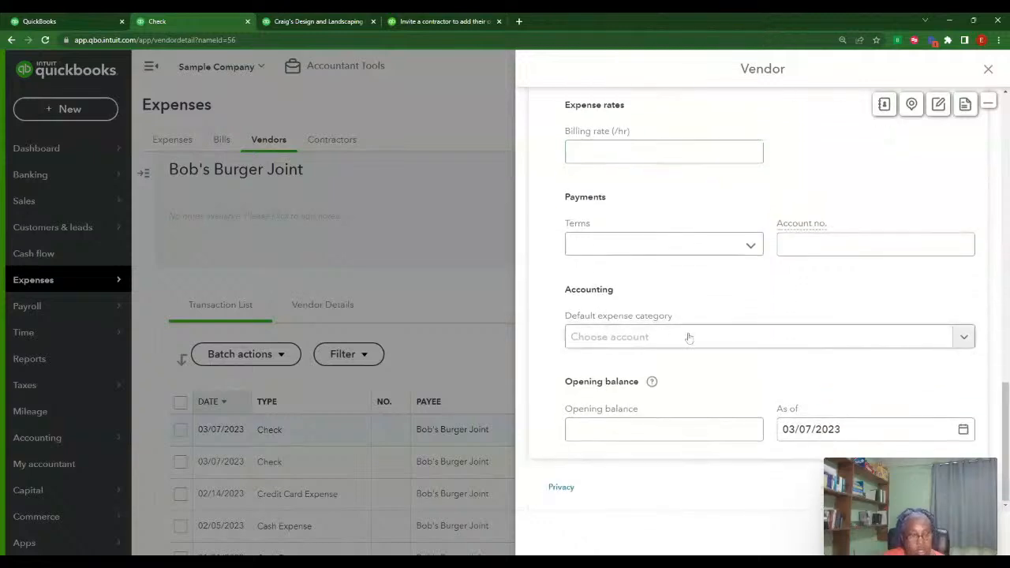
click(715, 336)
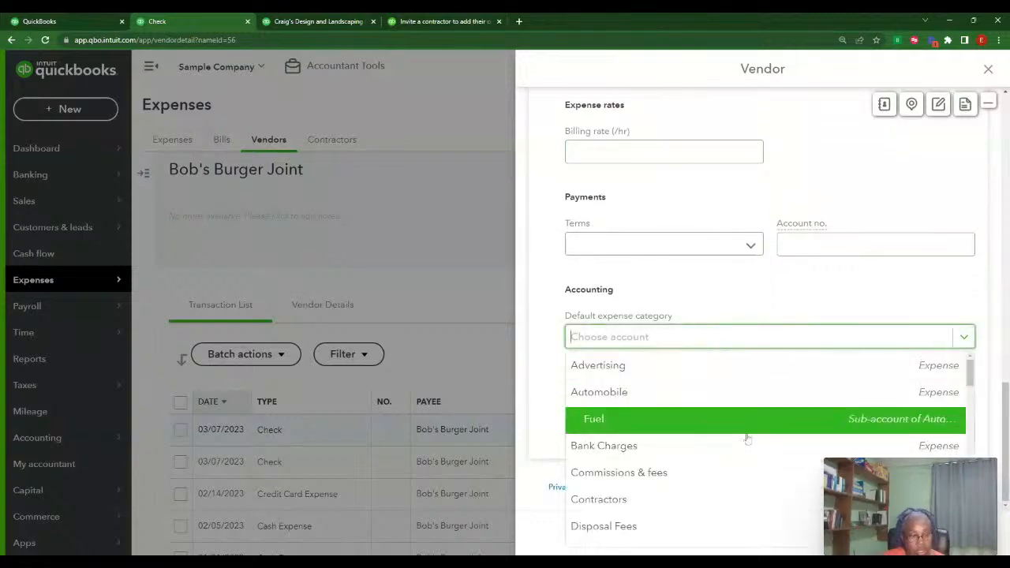
click(677, 498)
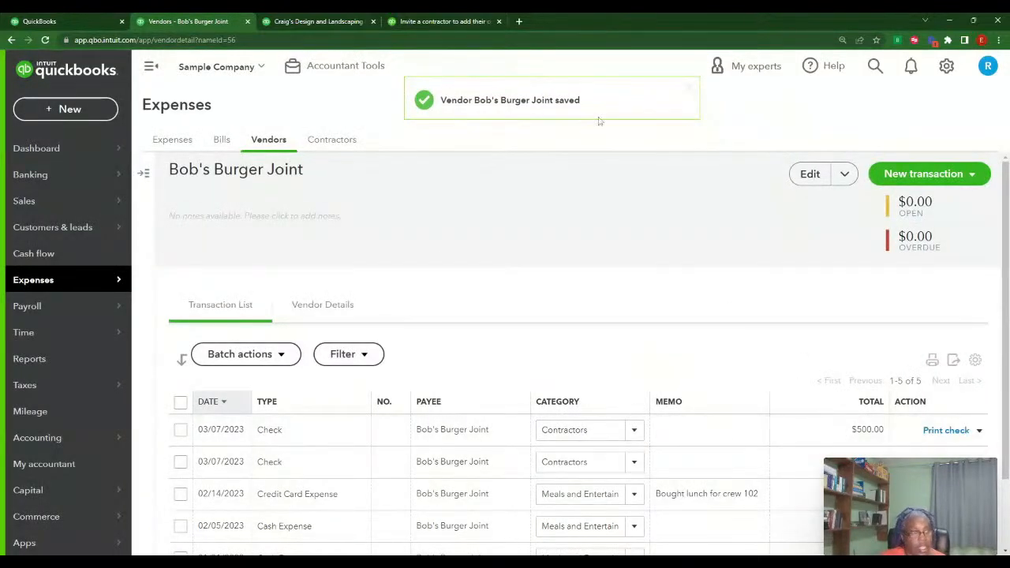
click(320, 21)
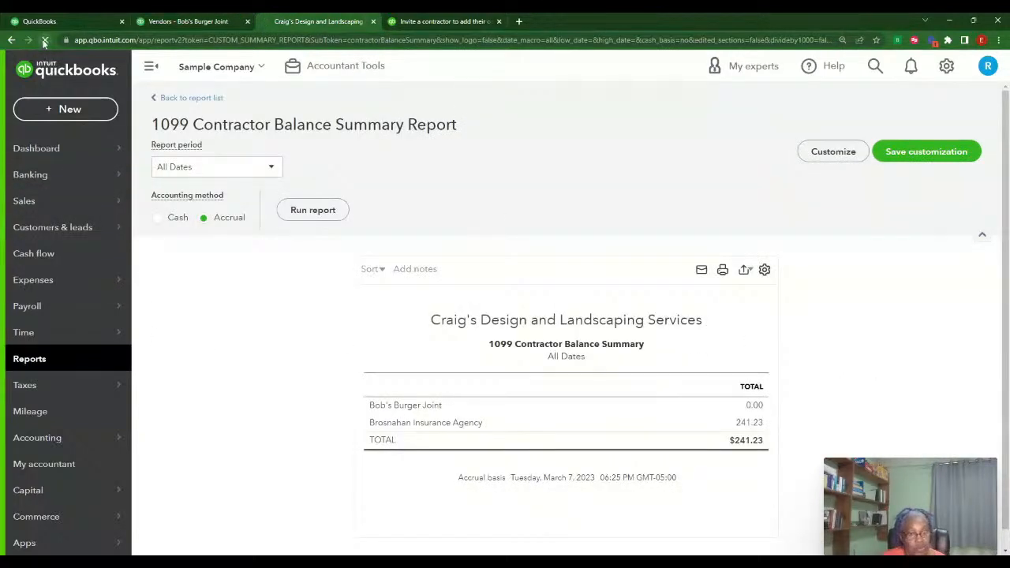
Reload the 1099 Contractor Balance Summary, then return to Bob's Burger Joint's vendor page
click(45, 40)
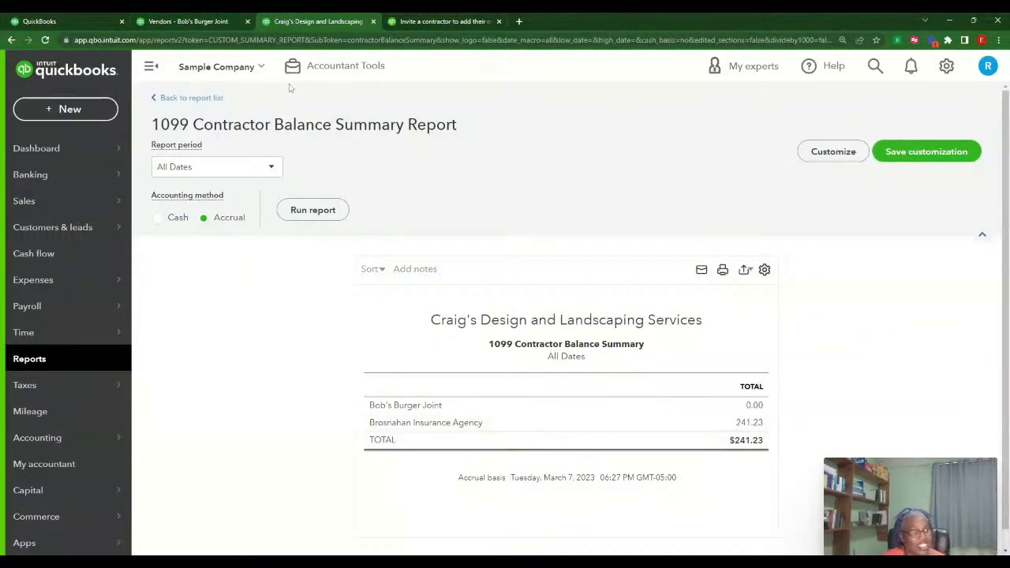
click(189, 21)
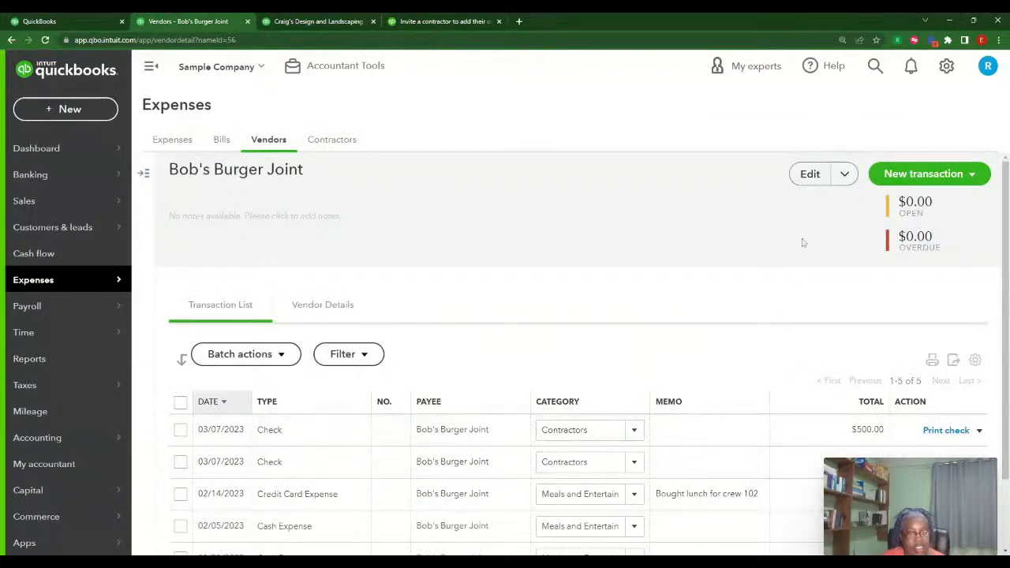
Reopen Bob's Burger Joint's vendor form and verify 1099 tracking and the Contractors category
click(811, 175)
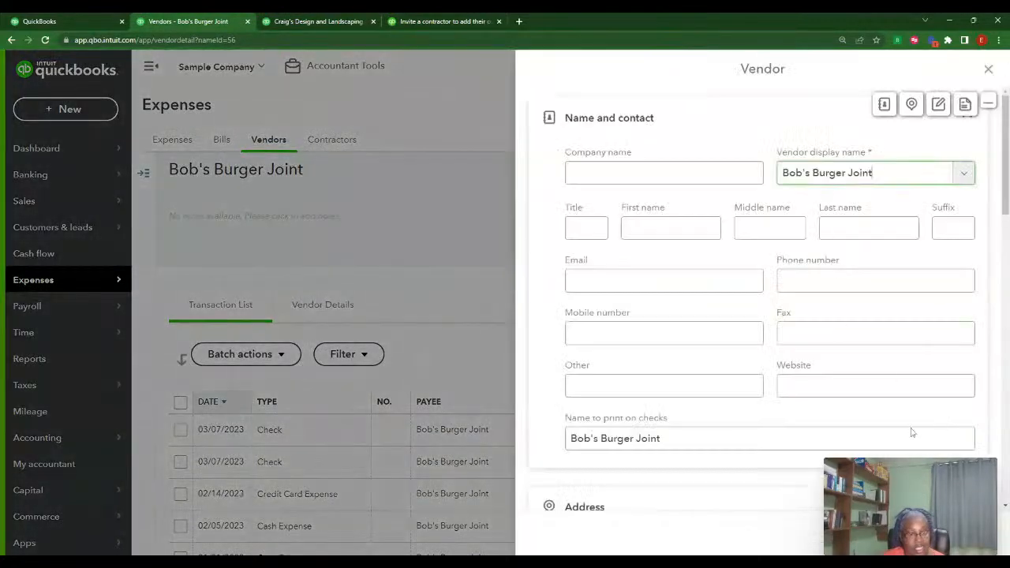
scroll(891, 371, down, 10)
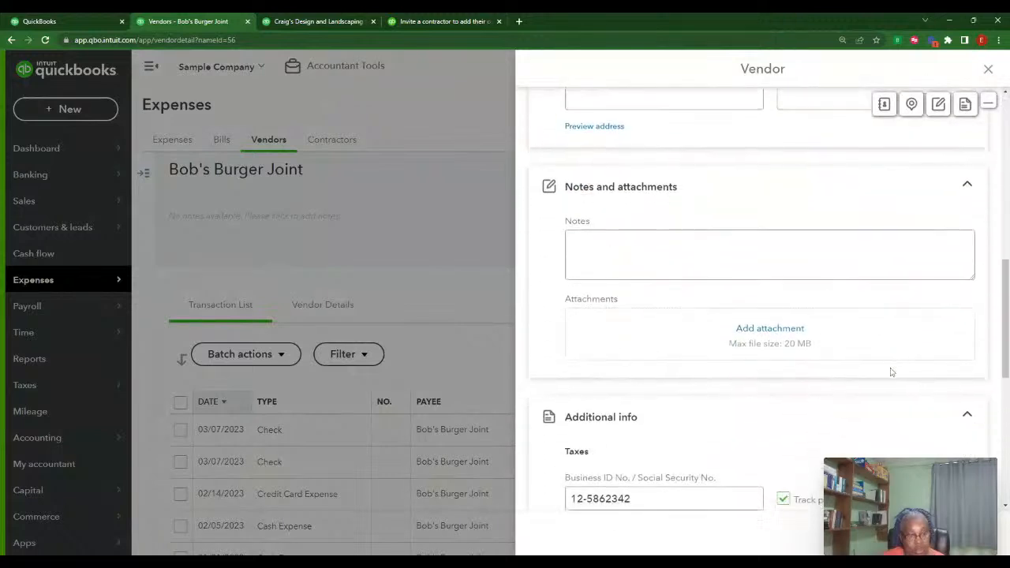
scroll(891, 372, down, 4)
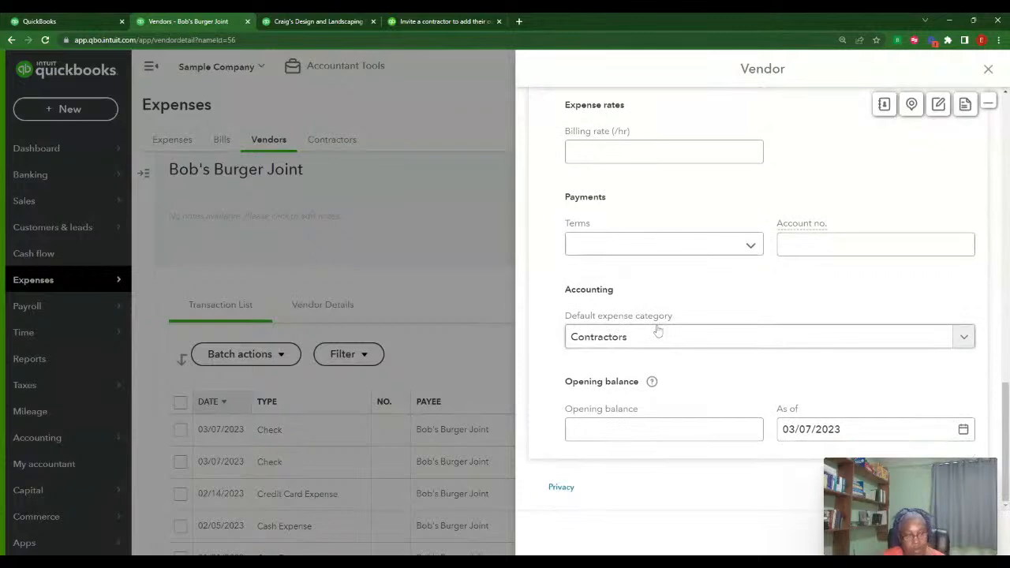
scroll(958, 341, up, 2)
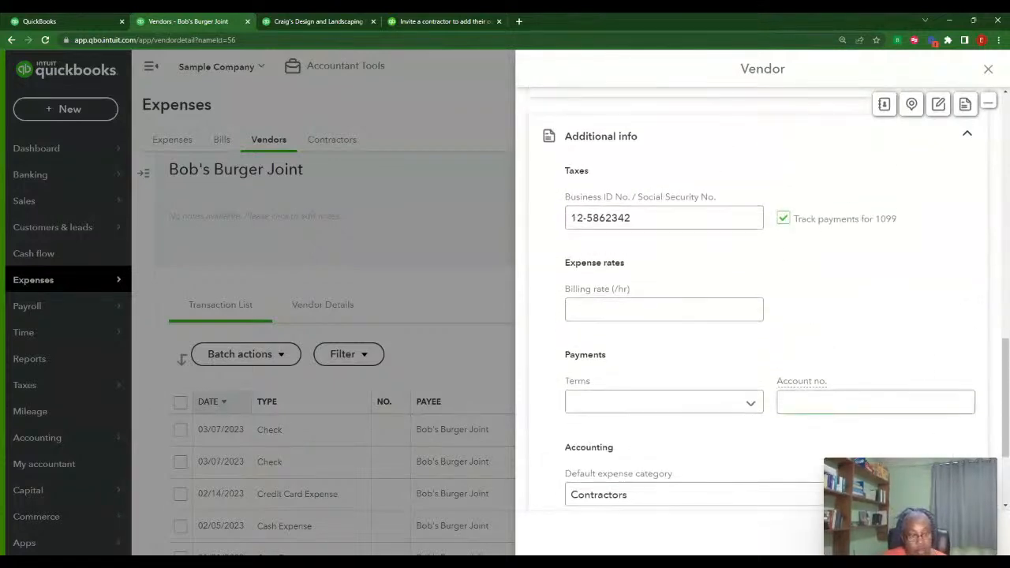
scroll(857, 333, up, 4)
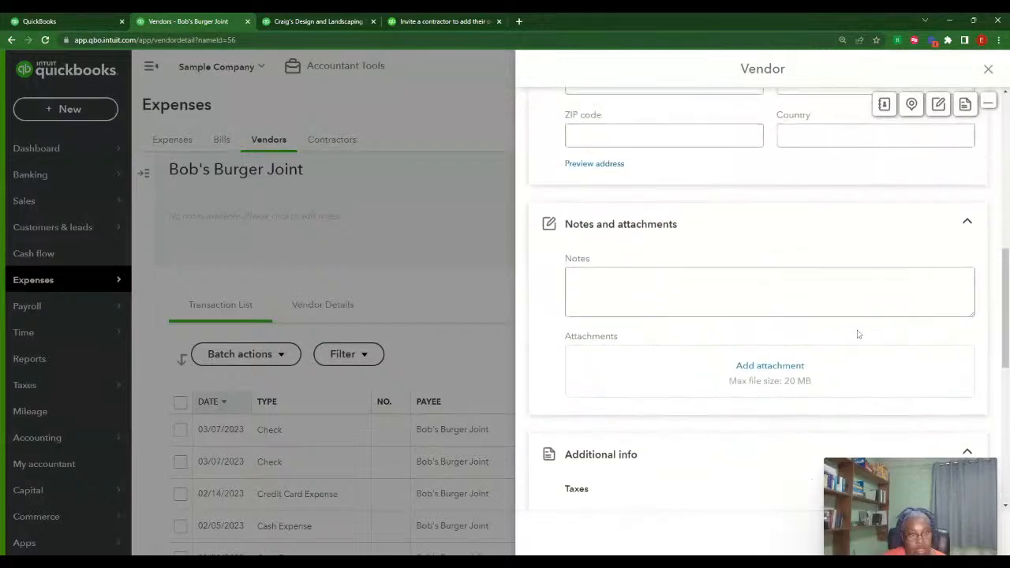
scroll(857, 334, up, 5)
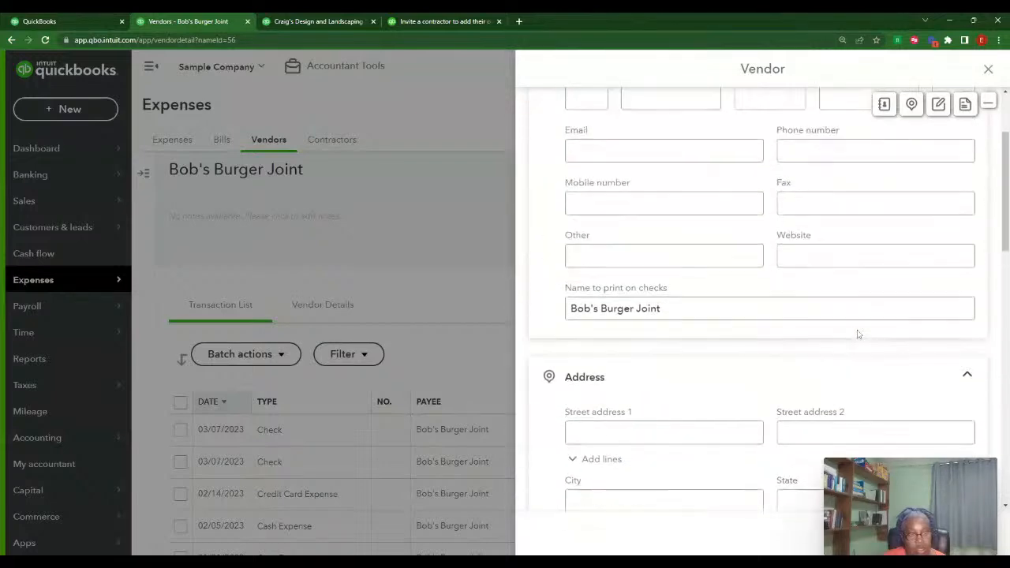
scroll(859, 334, up, 2)
scroll(859, 334, down, 8)
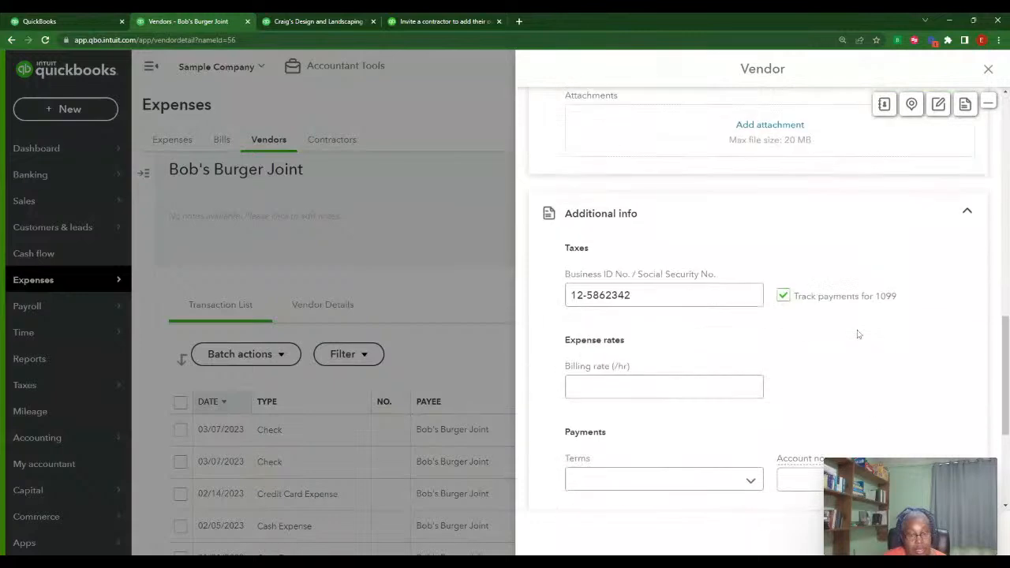
scroll(858, 334, down, 3)
scroll(858, 334, up, 3)
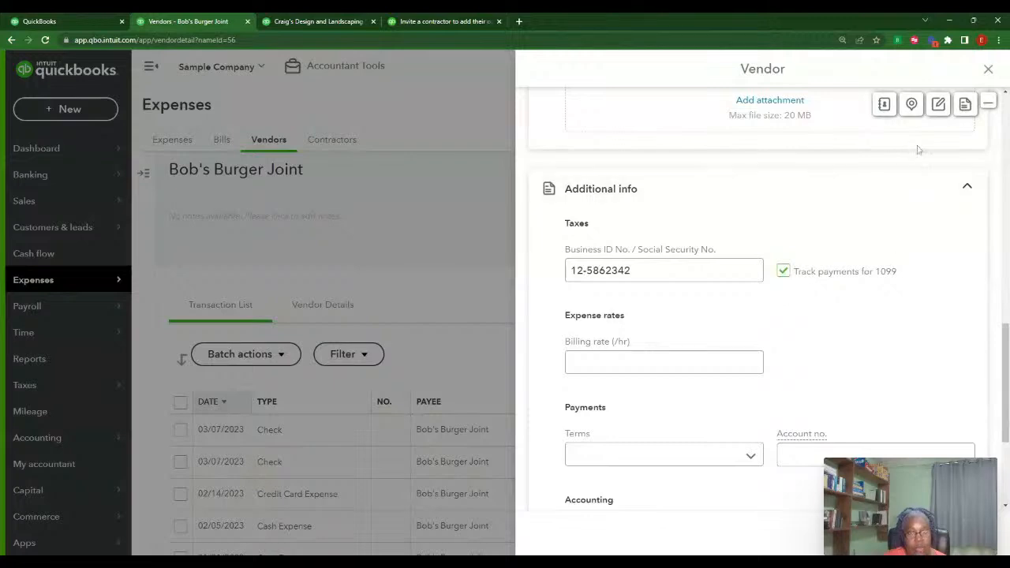
scroll(943, 259, up, 3)
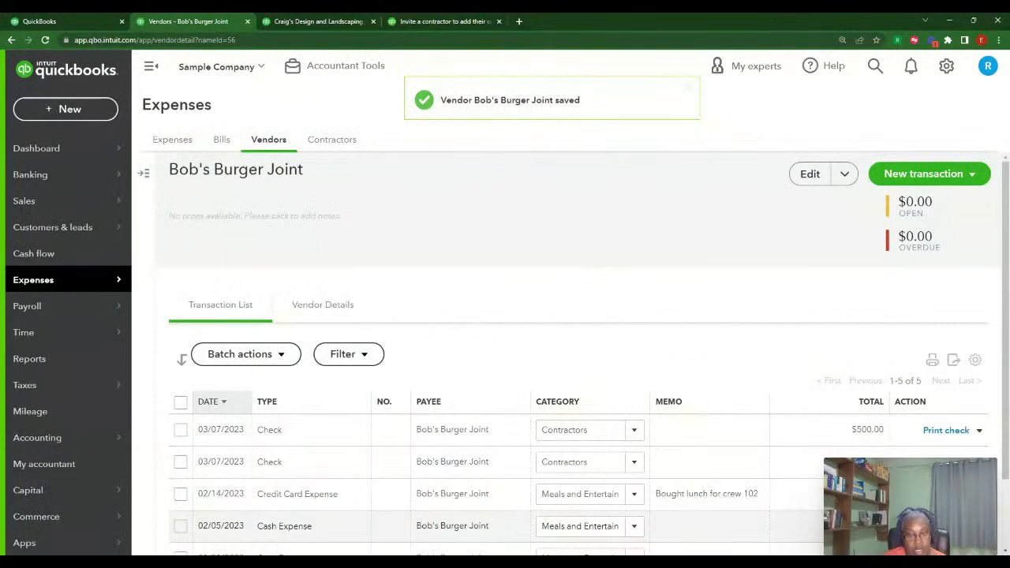
Number the first $500 check as 71 by clearing Print later, and save it
click(979, 431)
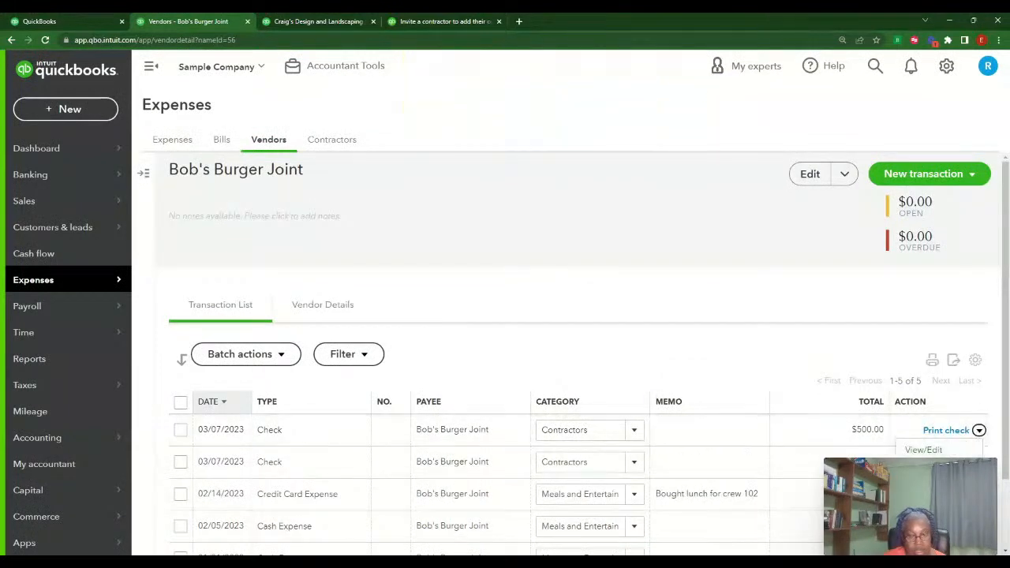
click(924, 451)
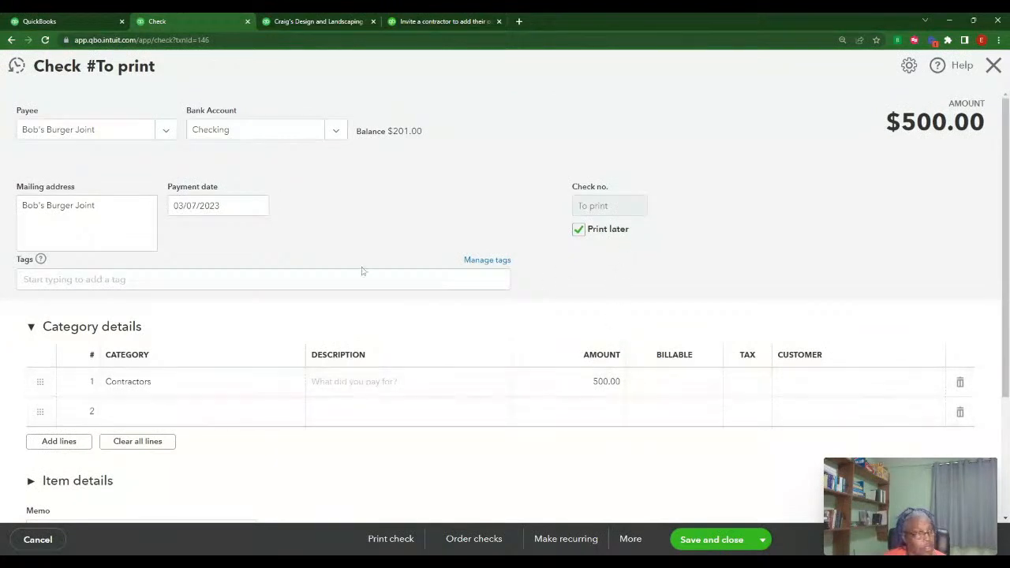
click(580, 230)
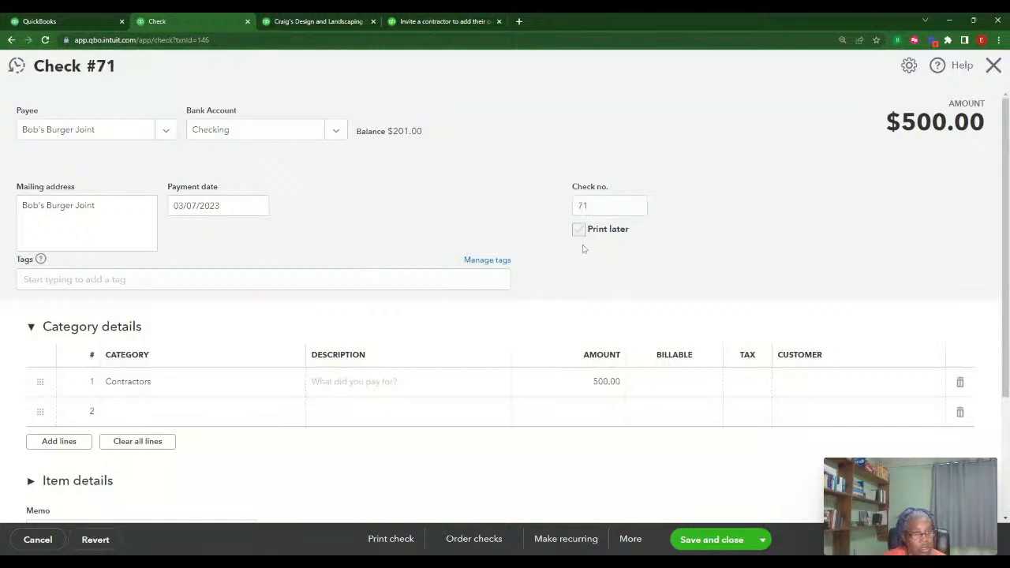
click(712, 540)
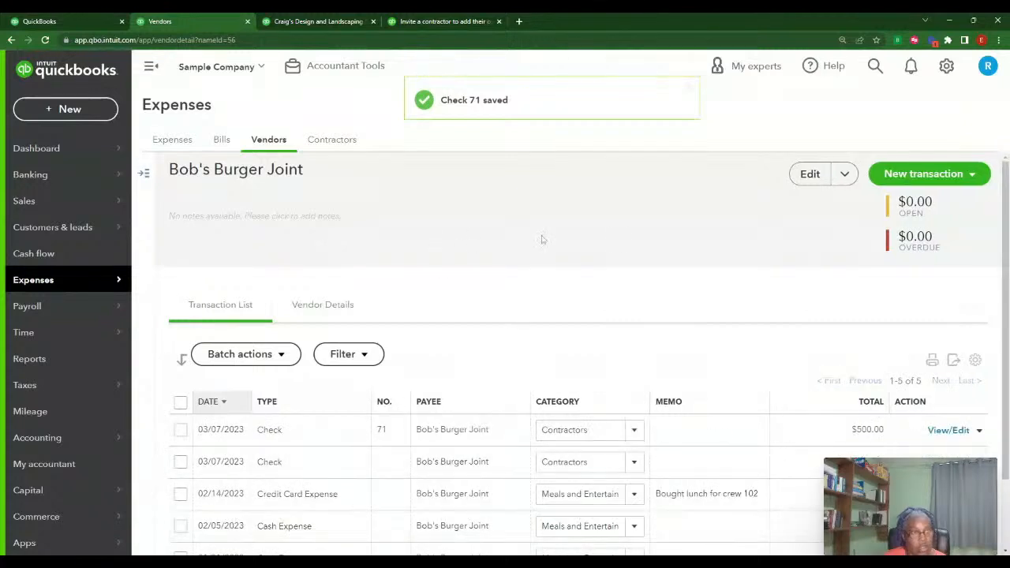
Number the second $500 check as 72 instead of printing later, and save it
click(422, 462)
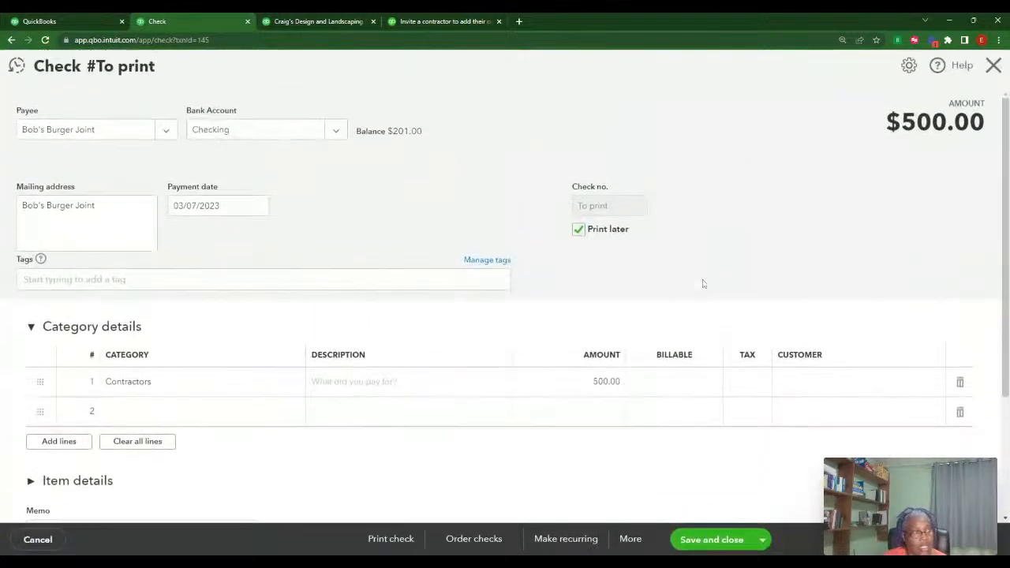
click(579, 230)
click(715, 540)
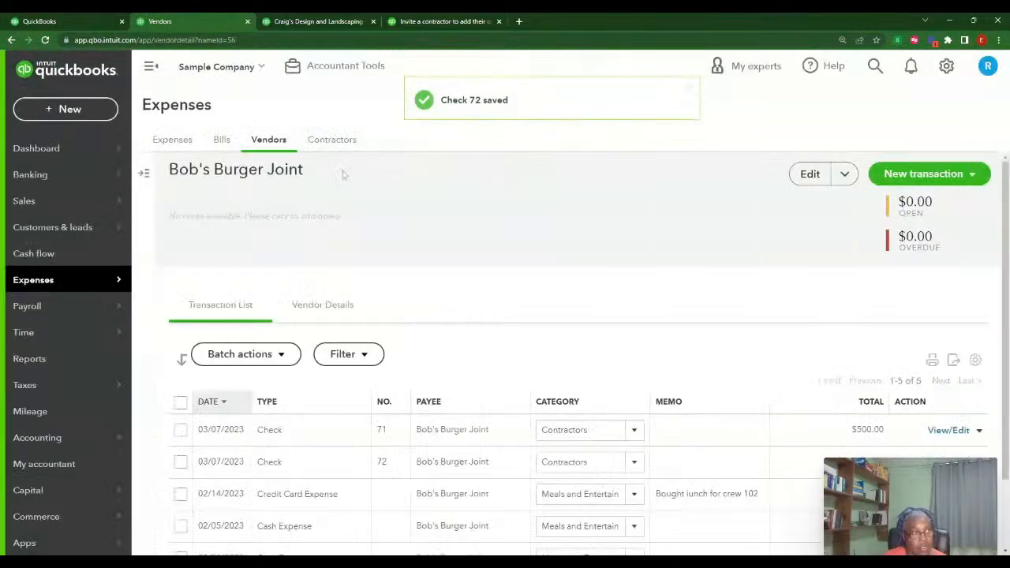
click(319, 23)
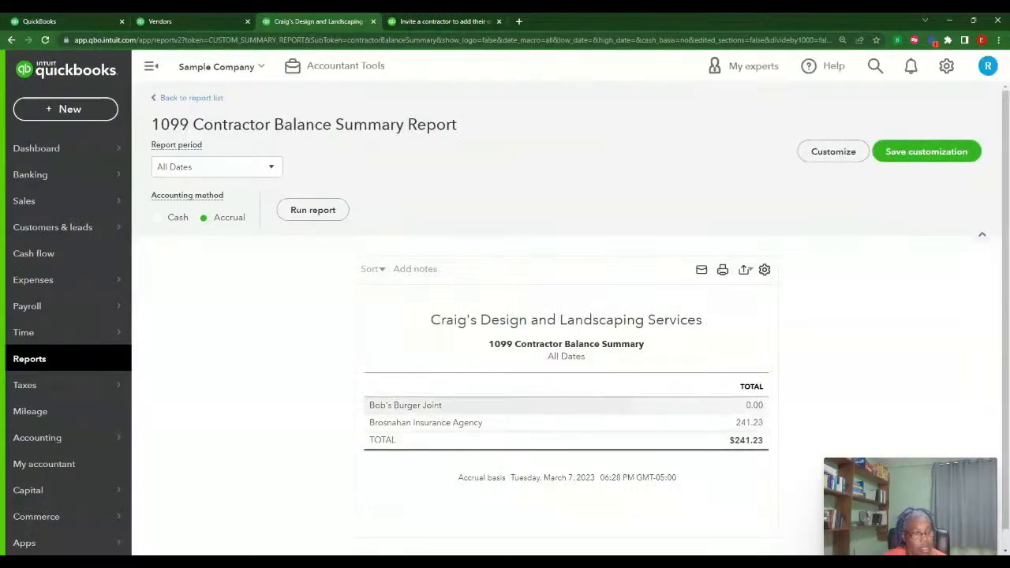
Return to Bob's Burger Joint's vendor page and look over checks 71 and 72
click(193, 24)
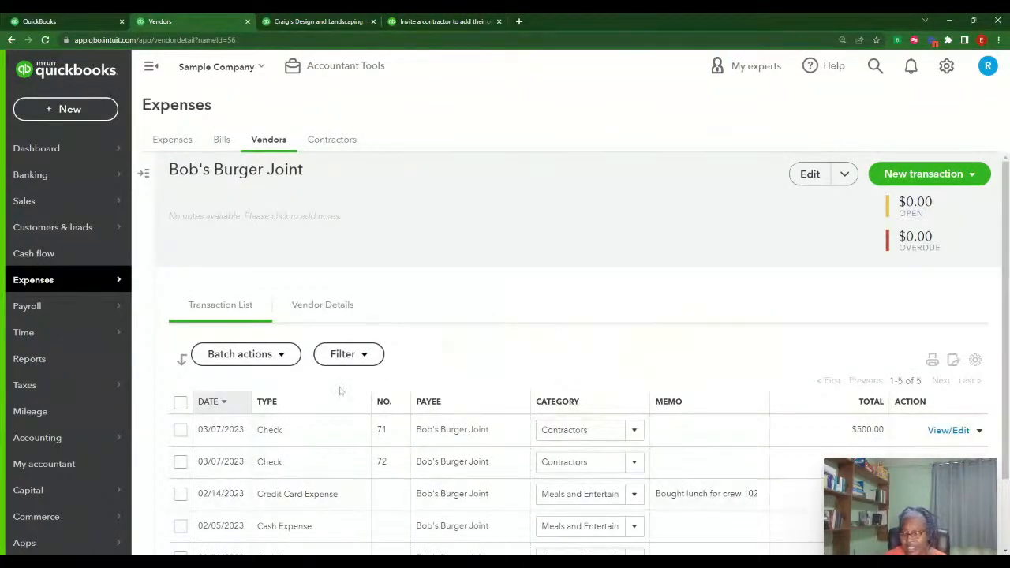
scroll(445, 413, down, 1)
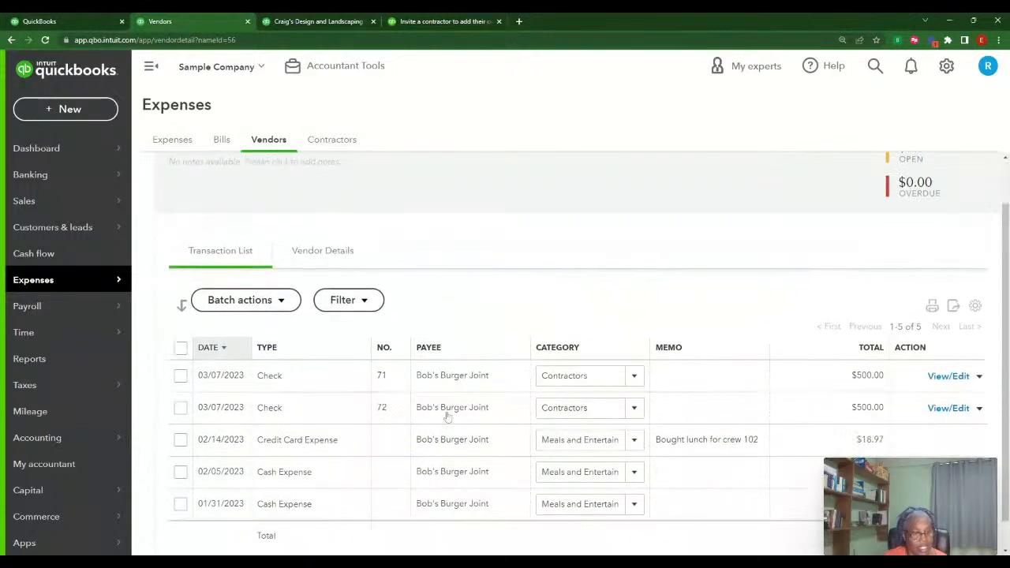
scroll(446, 416, up, 1)
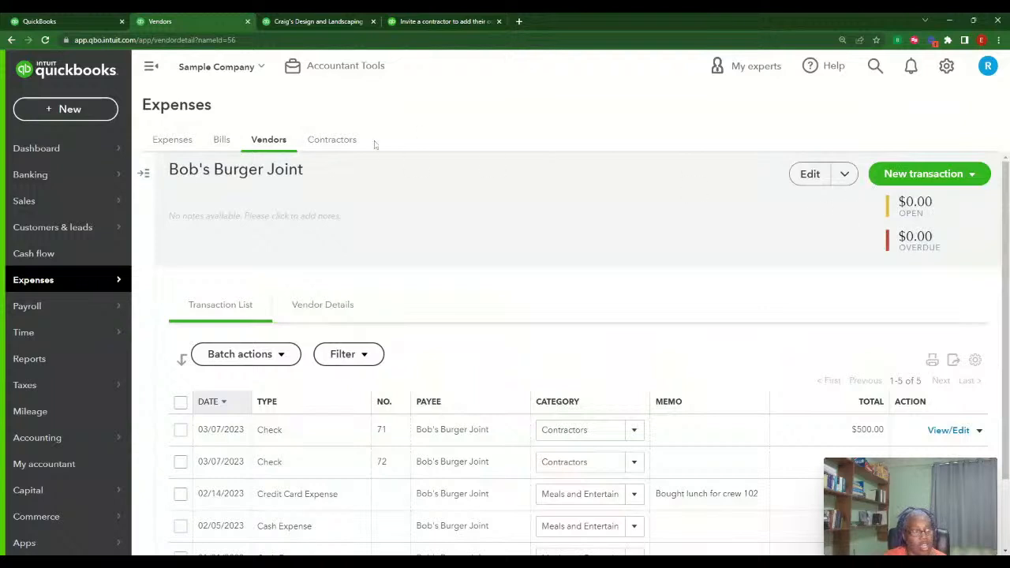
Try the Contractors tab's payments link, then open the full Expenses > Vendors list
click(341, 142)
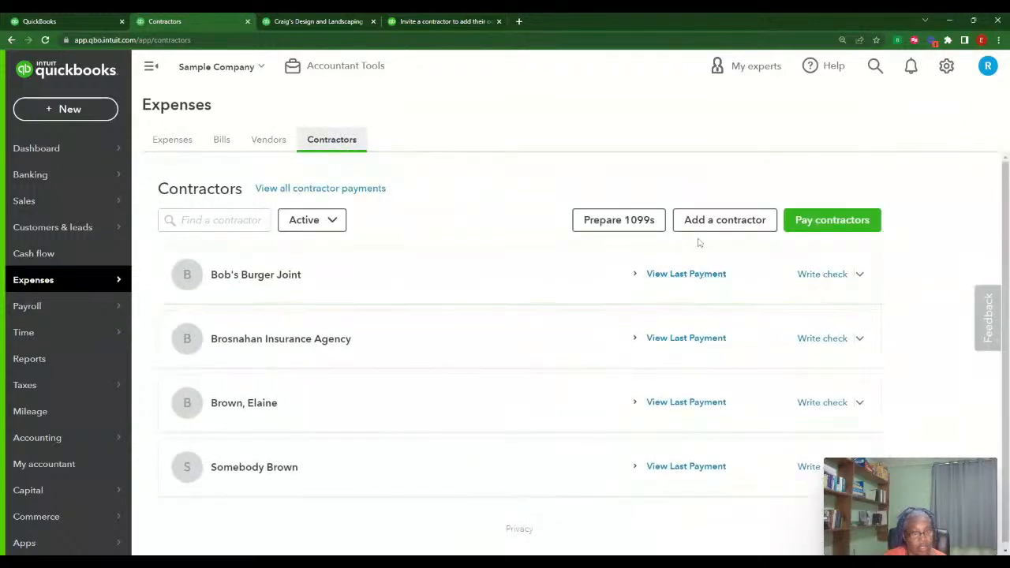
click(324, 189)
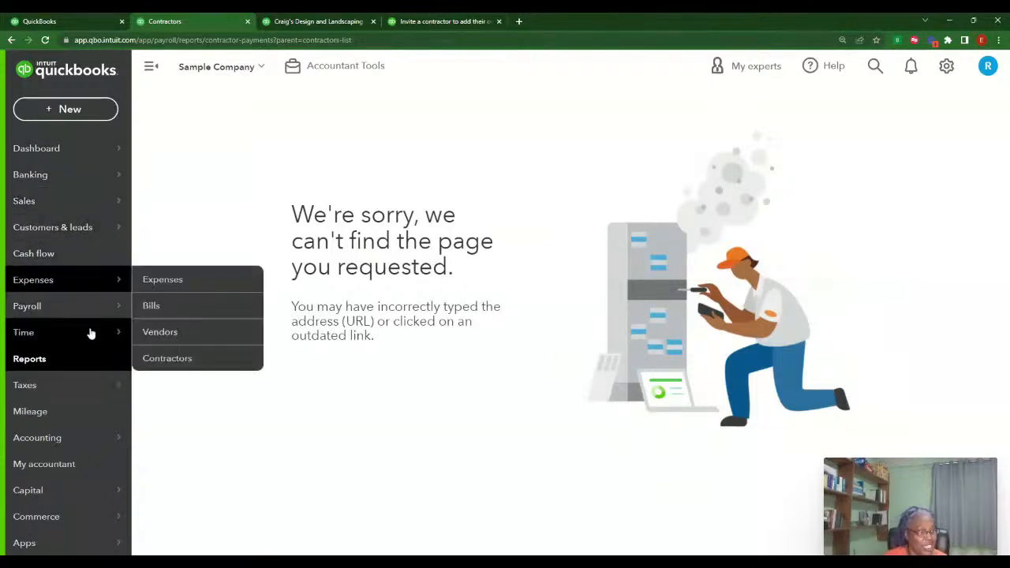
click(170, 334)
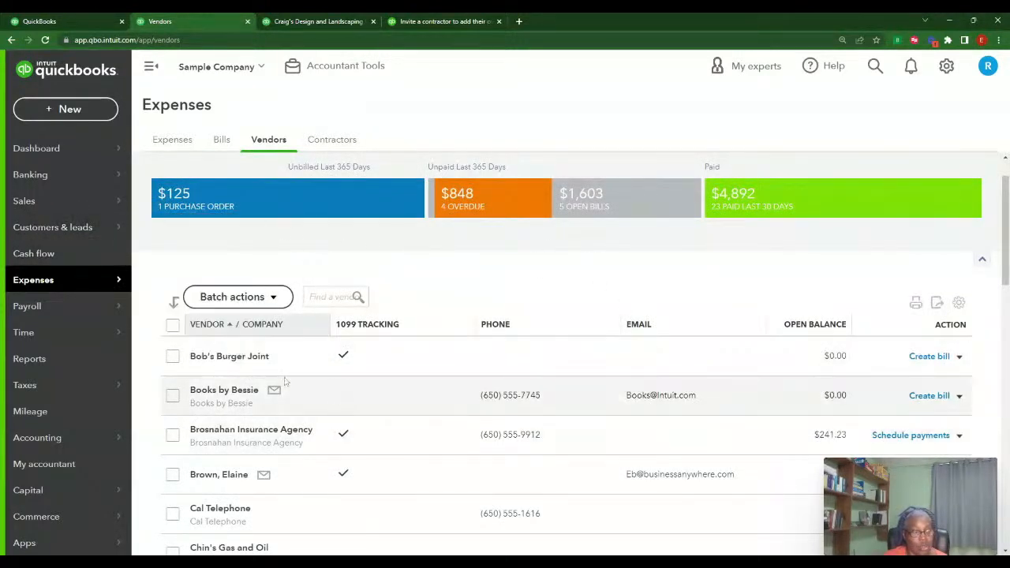
scroll(507, 445, down, 2)
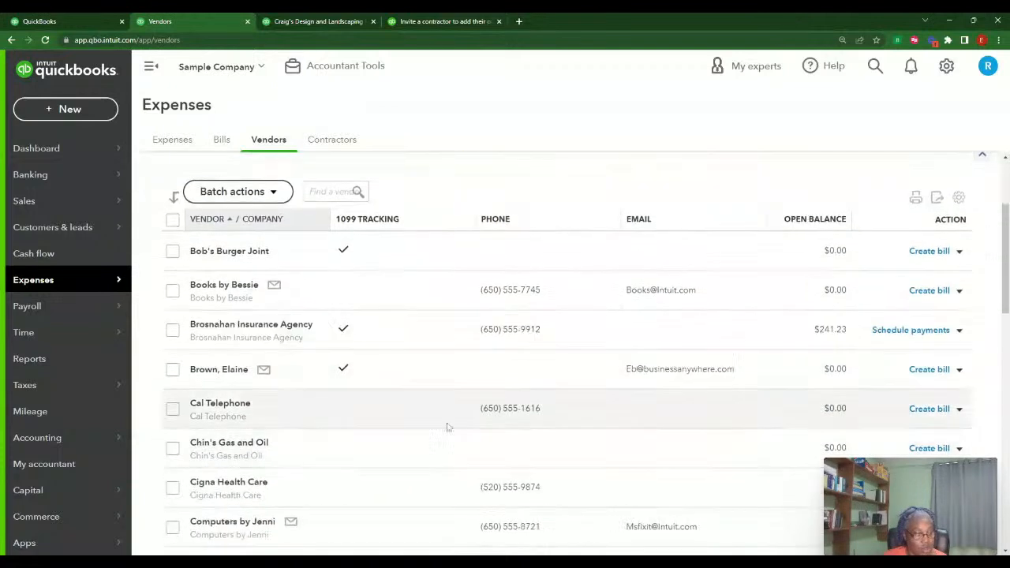
Give the individual contractor vendor Contractors as its default expense category
click(219, 368)
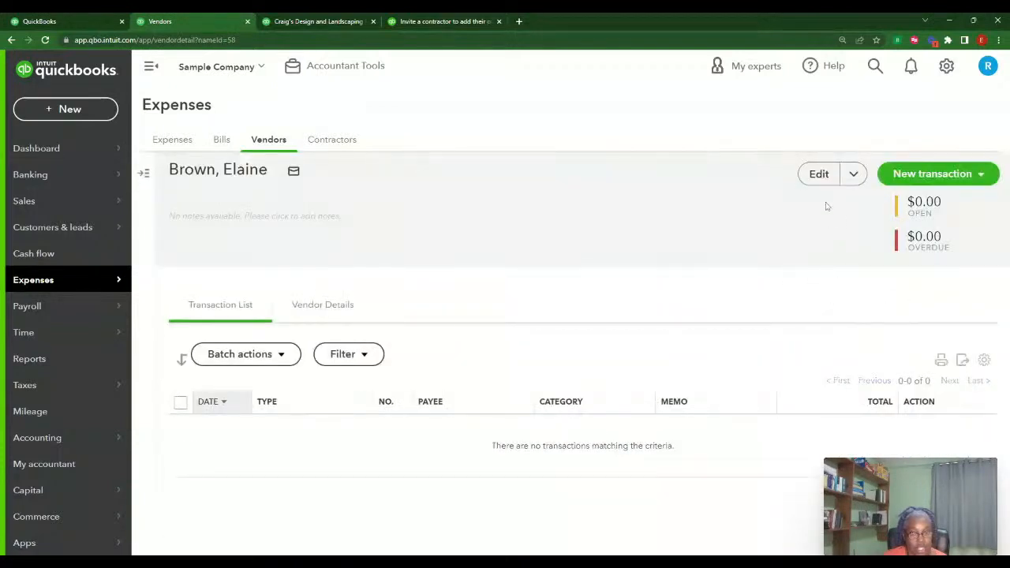
click(820, 174)
scroll(862, 322, down, 7)
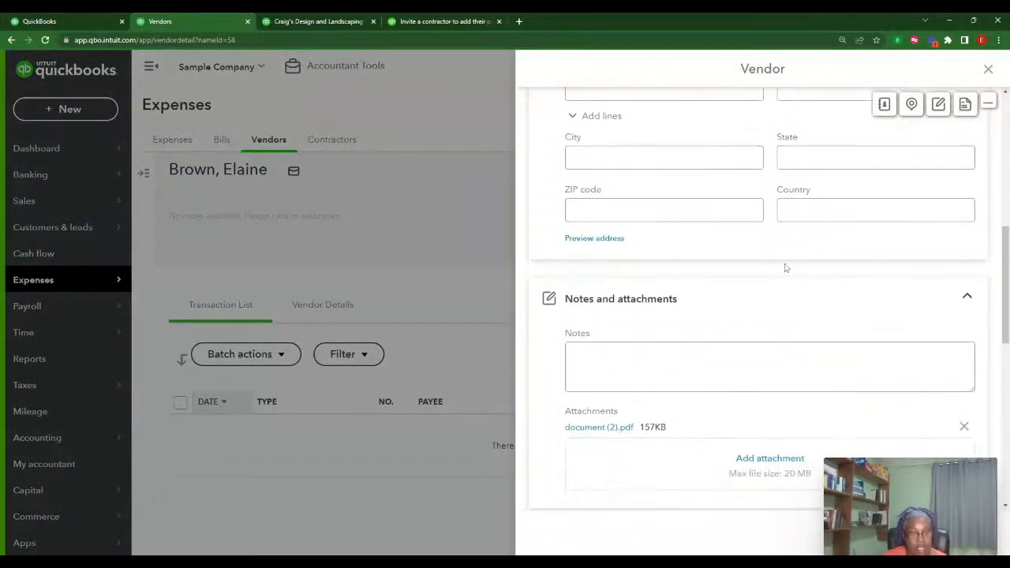
scroll(786, 269, down, 5)
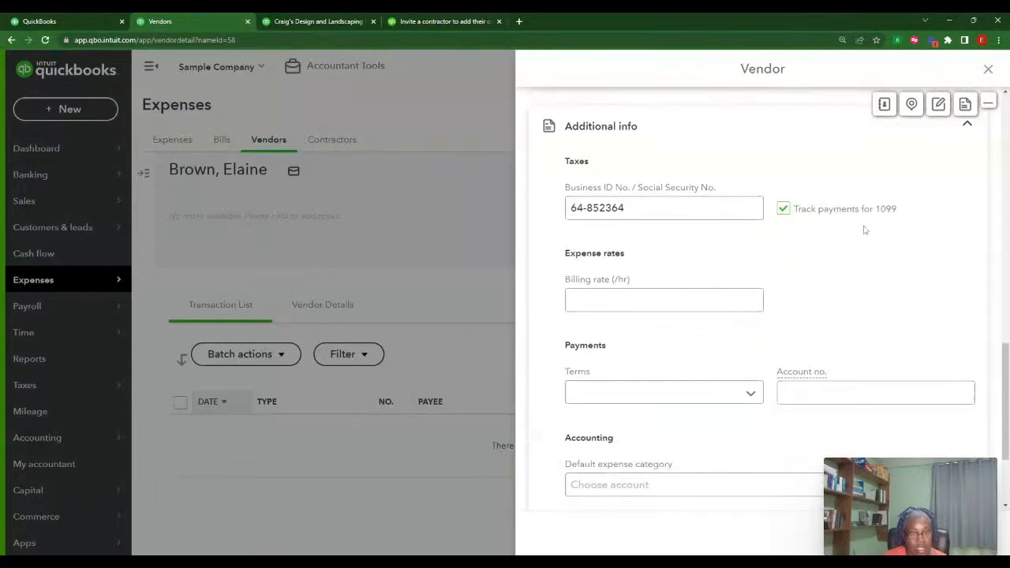
scroll(805, 285, down, 2)
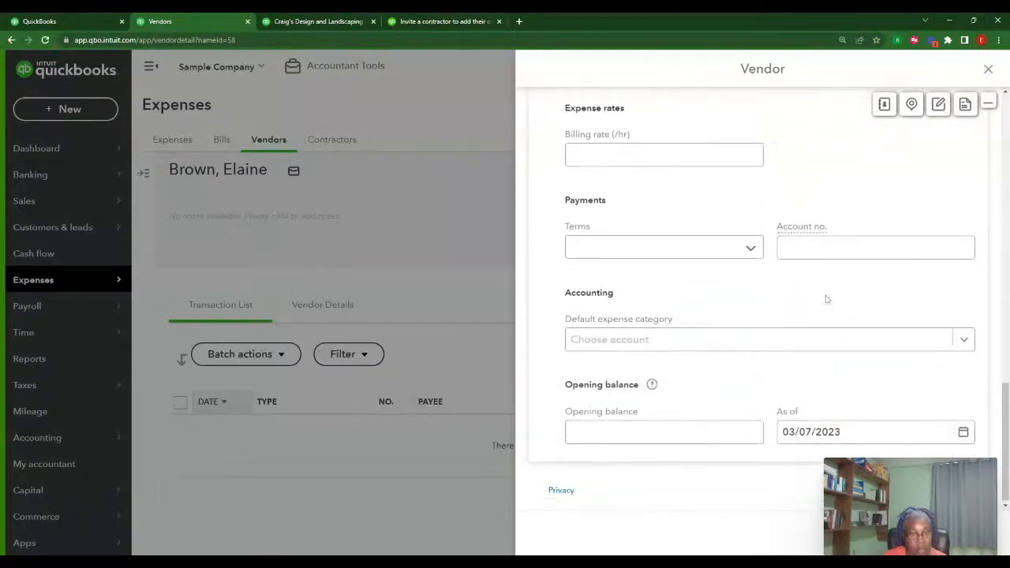
click(786, 342)
click(684, 499)
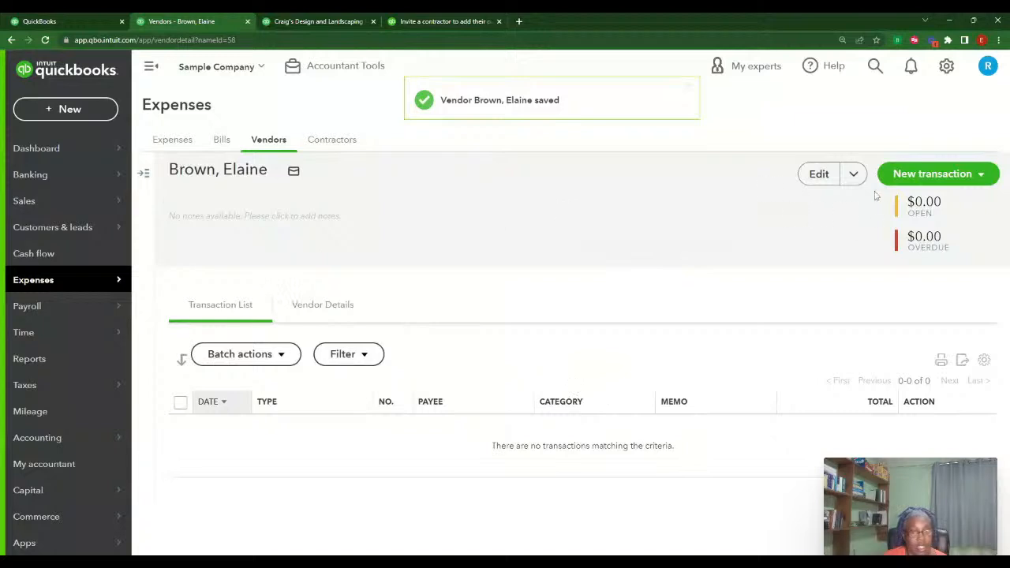
click(925, 173)
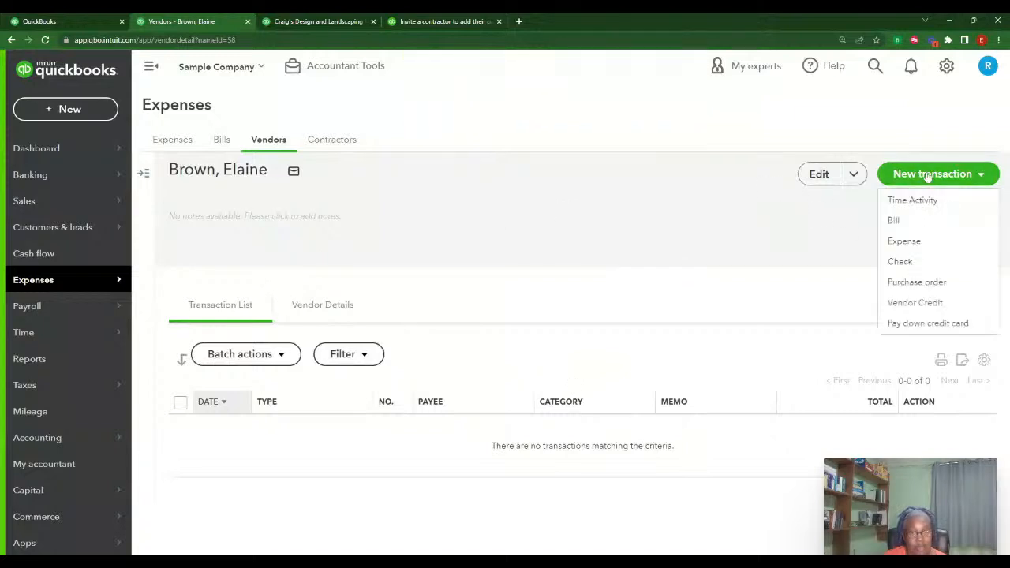
click(904, 261)
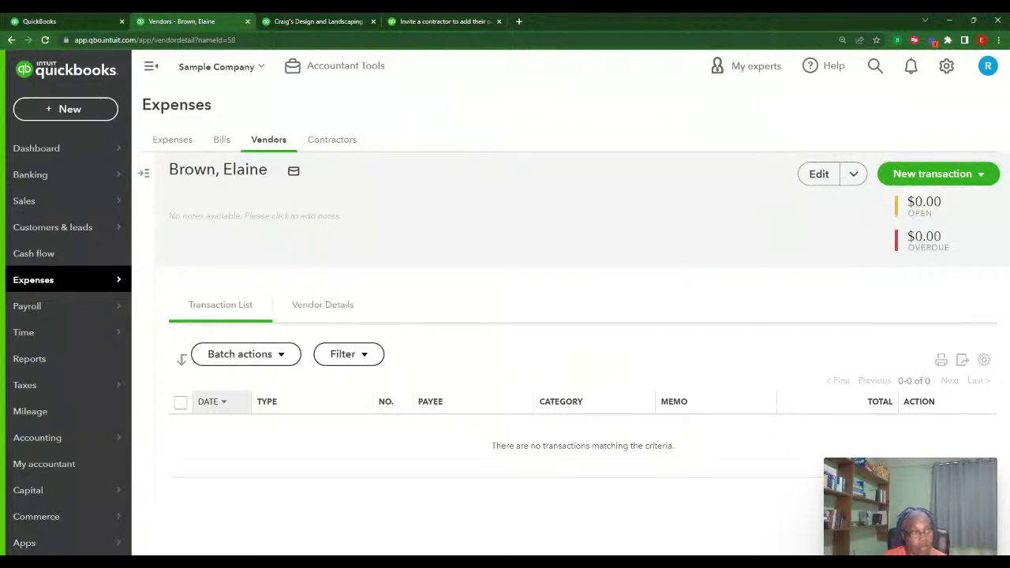
Check the Unpaid and Paid bills lists, then return to the empty For review list
click(222, 142)
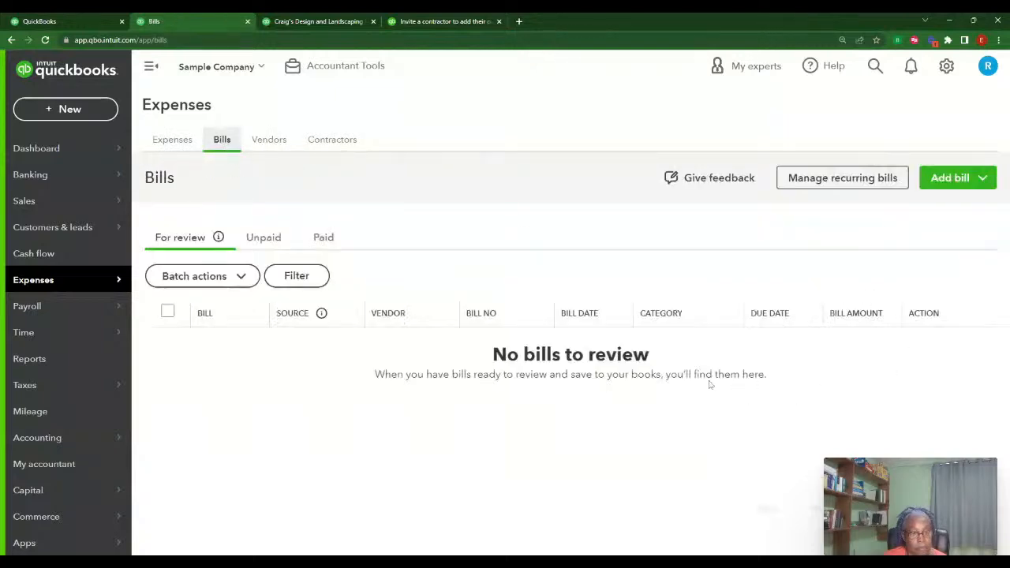
click(265, 240)
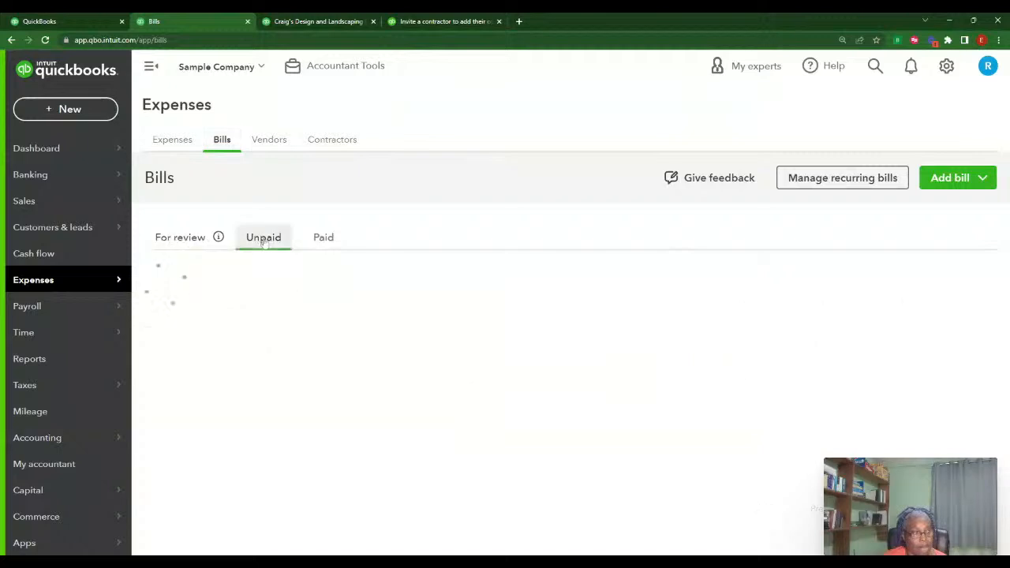
click(320, 239)
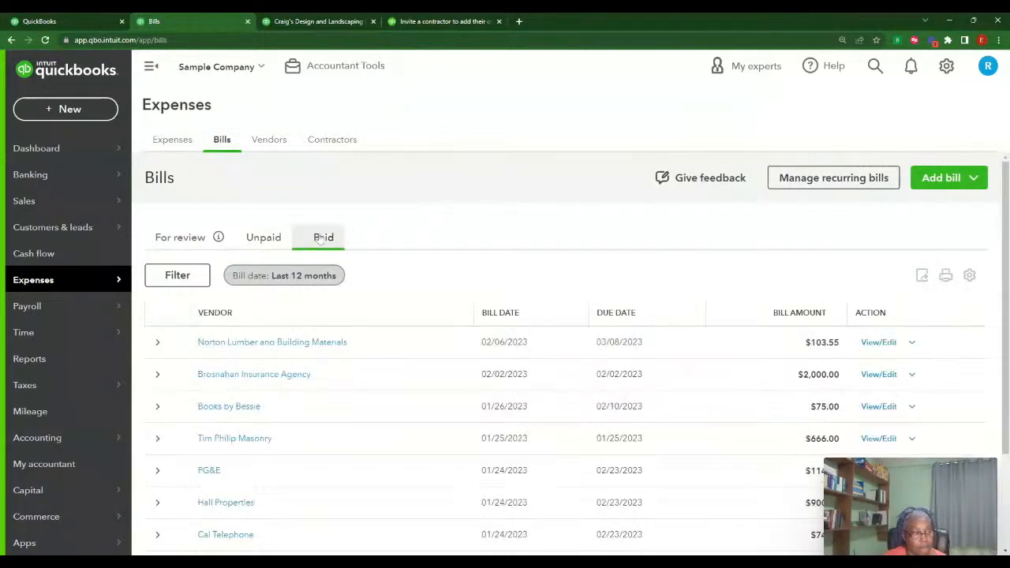
scroll(481, 415, down, 2)
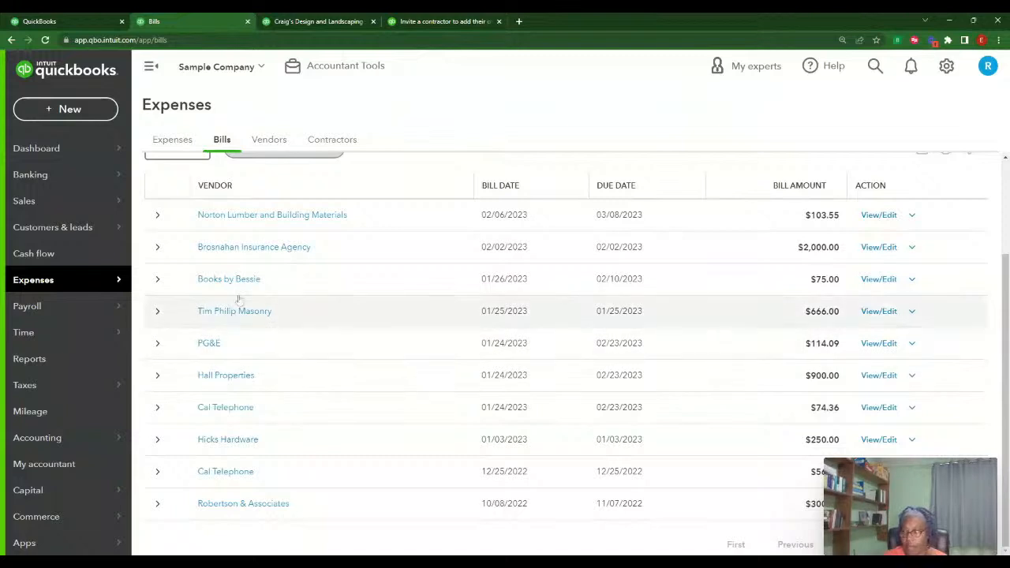
scroll(218, 209, up, 2)
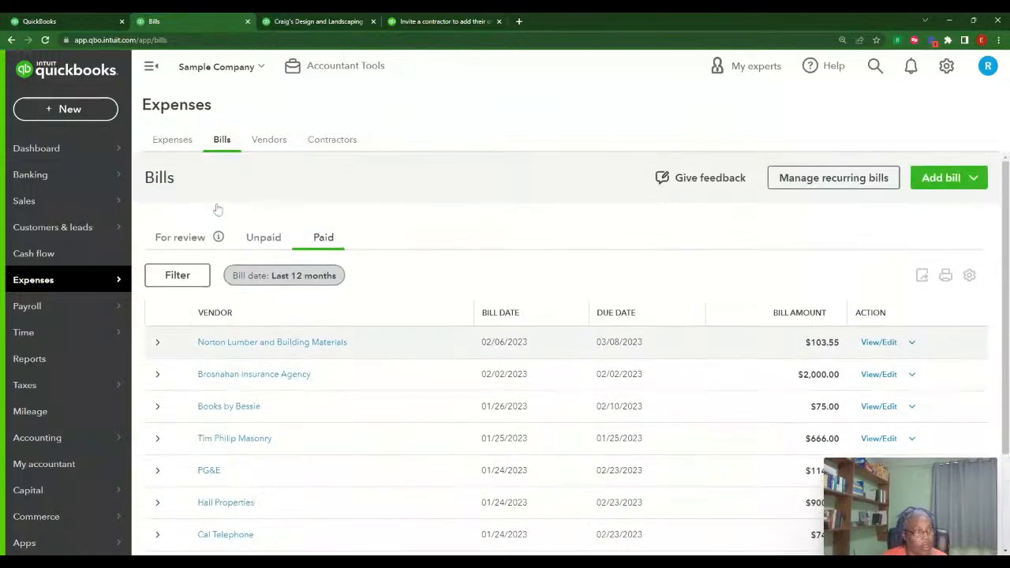
click(180, 238)
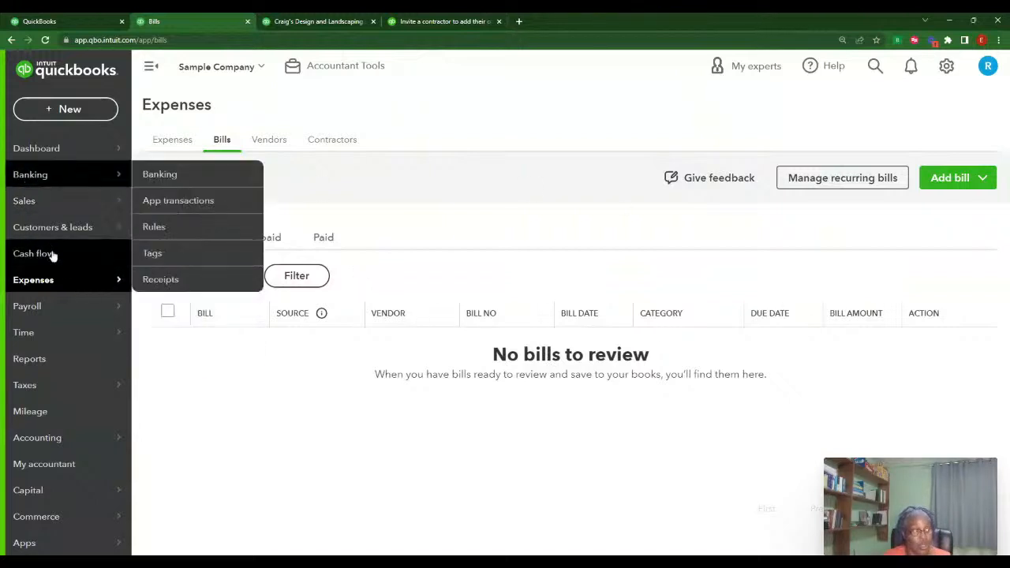
Review the All Dates 1099 summary: $241.23 total, Bob's Burger Joint at 0.00
click(308, 22)
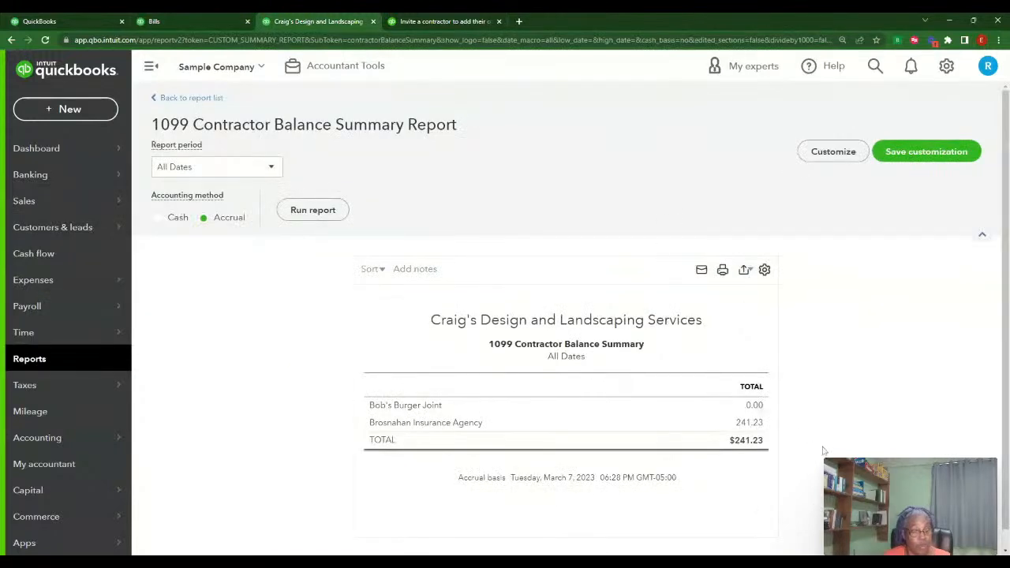